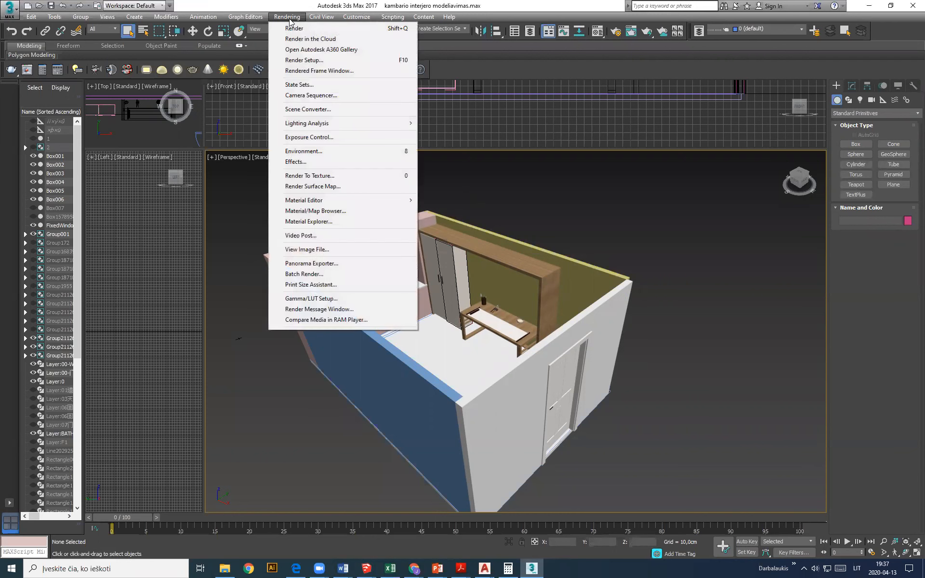
Switch the renderer to Scanline Renderer in the render setup, set it back to CoronaRenderer and close the setup
{"action": "left_click", "coordinate": [296, 61]}
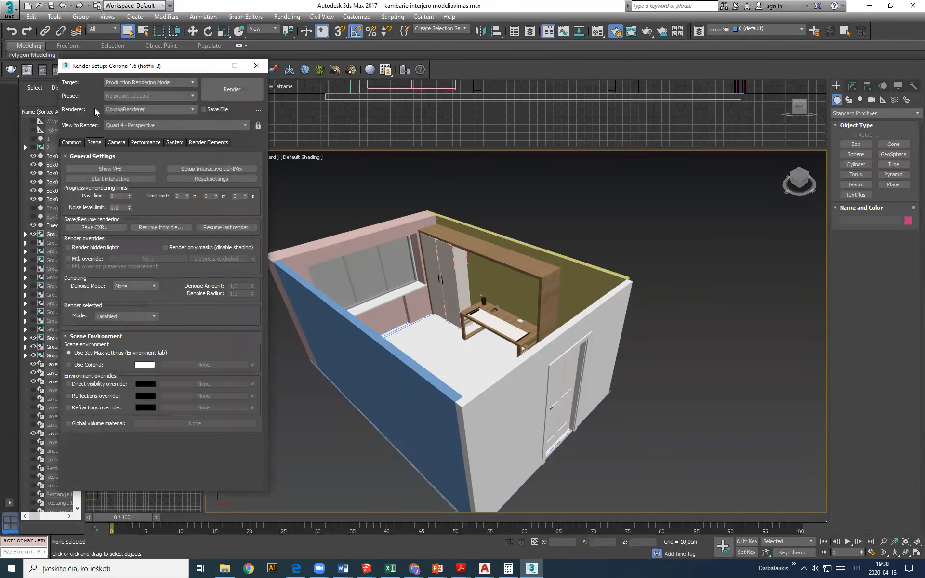
{"action": "left_click", "coordinate": [193, 109]}
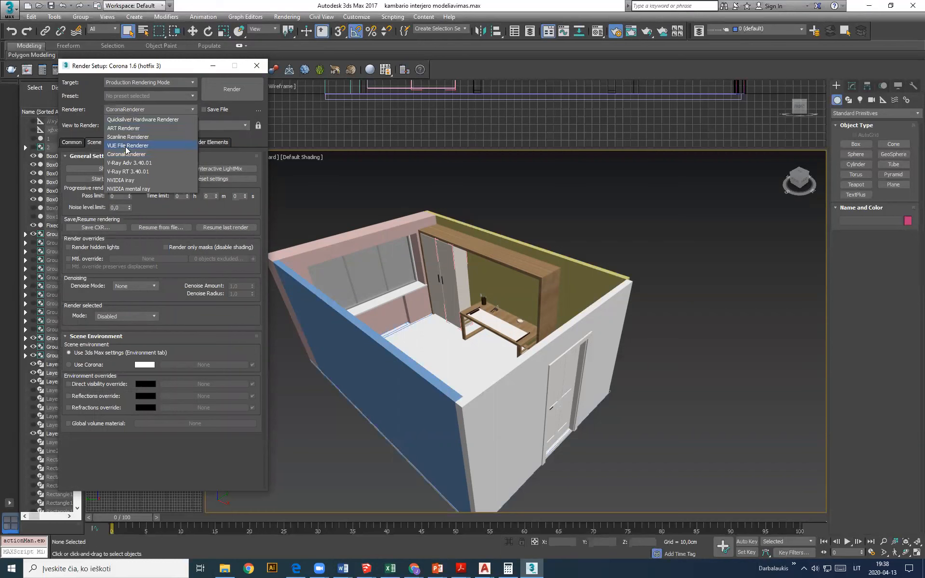
{"action": "left_click", "coordinate": [124, 141]}
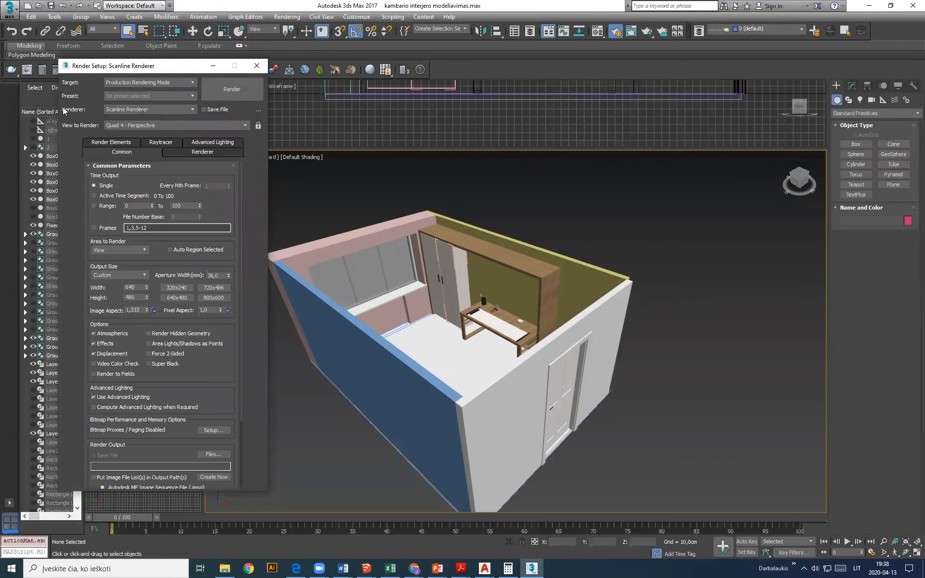
{"action": "left_click", "coordinate": [194, 111]}
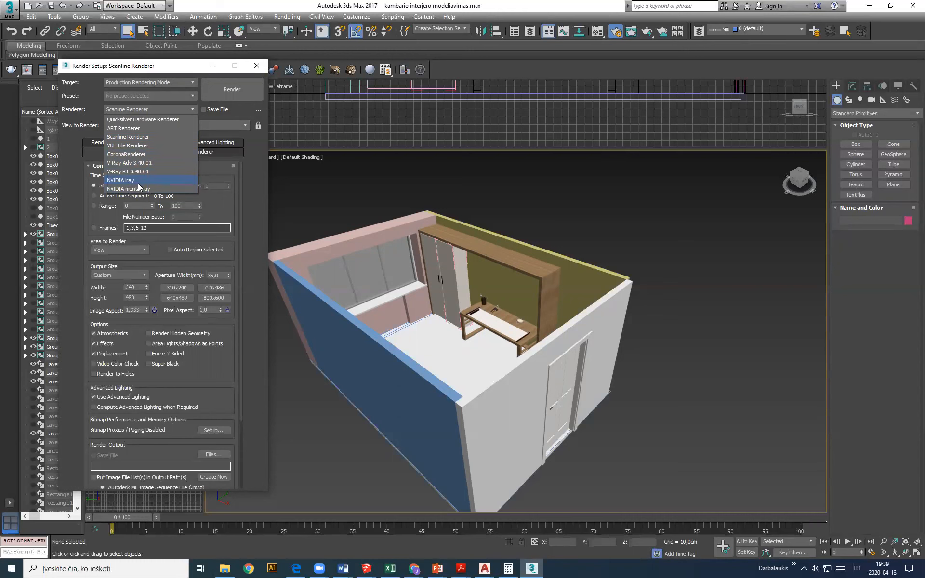
{"action": "left_click", "coordinate": [118, 154]}
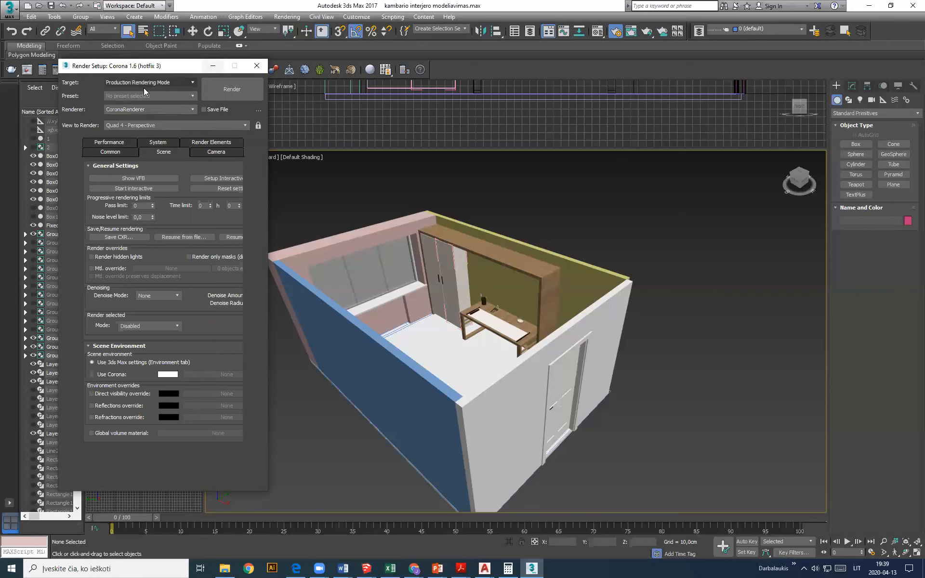
{"action": "left_click", "coordinate": [257, 66]}
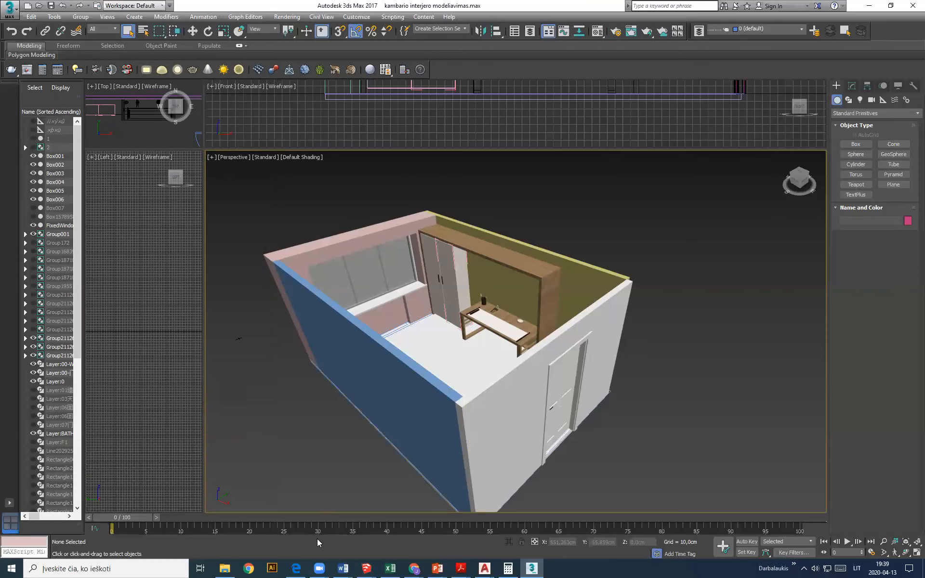
Switch to the web browser and open the Bed category of the furniture models on 3dsky.org
{"action": "left_click", "coordinate": [298, 567]}
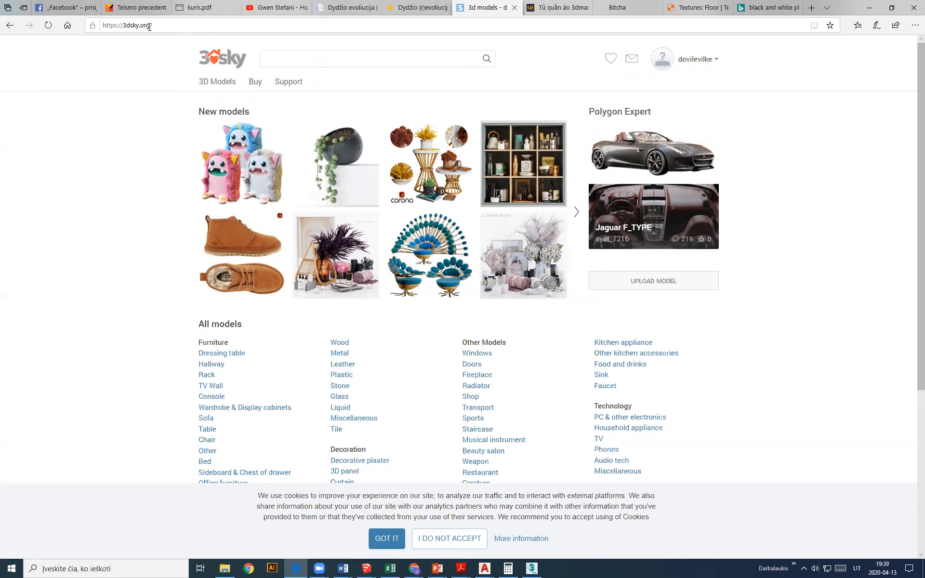
{"action": "scroll", "coordinate": [244, 355], "scroll_direction": "down", "scroll_amount": 1}
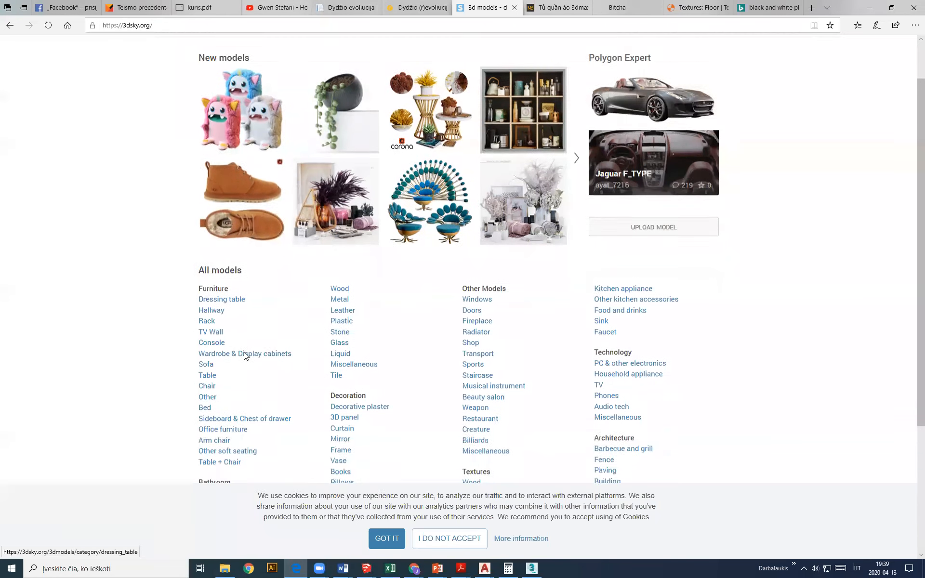
{"action": "scroll", "coordinate": [246, 318], "scroll_direction": "up", "scroll_amount": 1}
{"action": "left_click", "coordinate": [691, 56]}
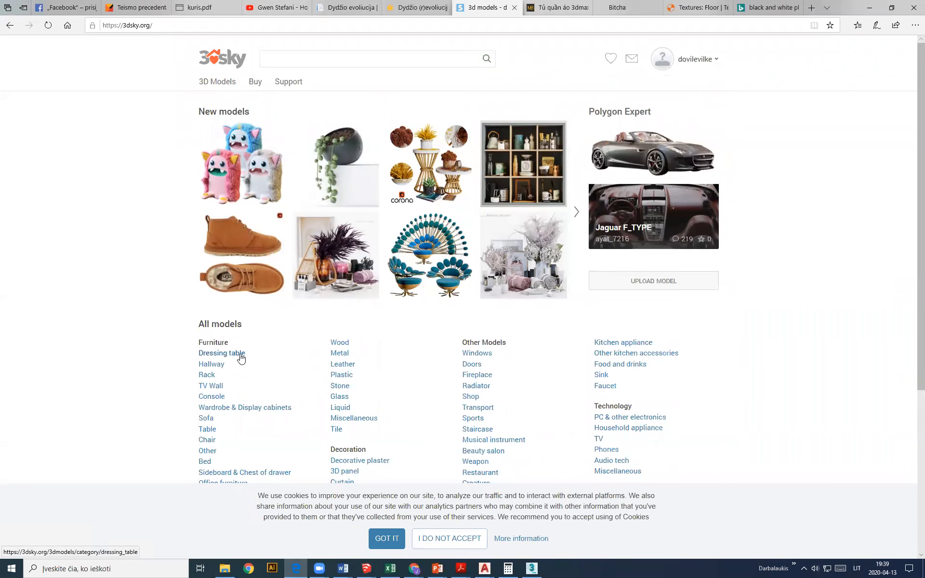
{"action": "scroll", "coordinate": [242, 356], "scroll_direction": "down", "scroll_amount": 3}
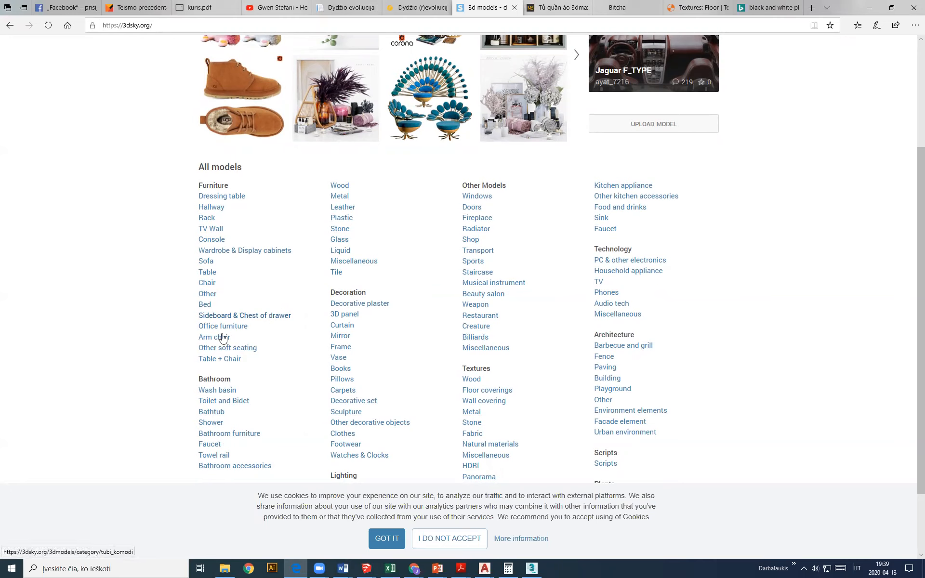
{"action": "left_click", "coordinate": [205, 305]}
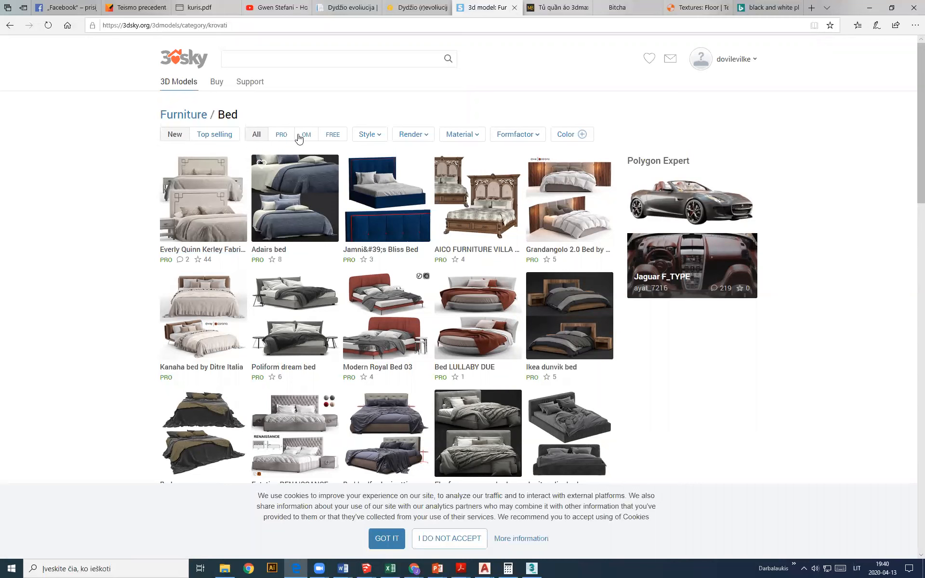
Filter the bed models to free ones made for the Corona renderer and open the Fluffy bed model page
{"action": "left_click", "coordinate": [333, 135]}
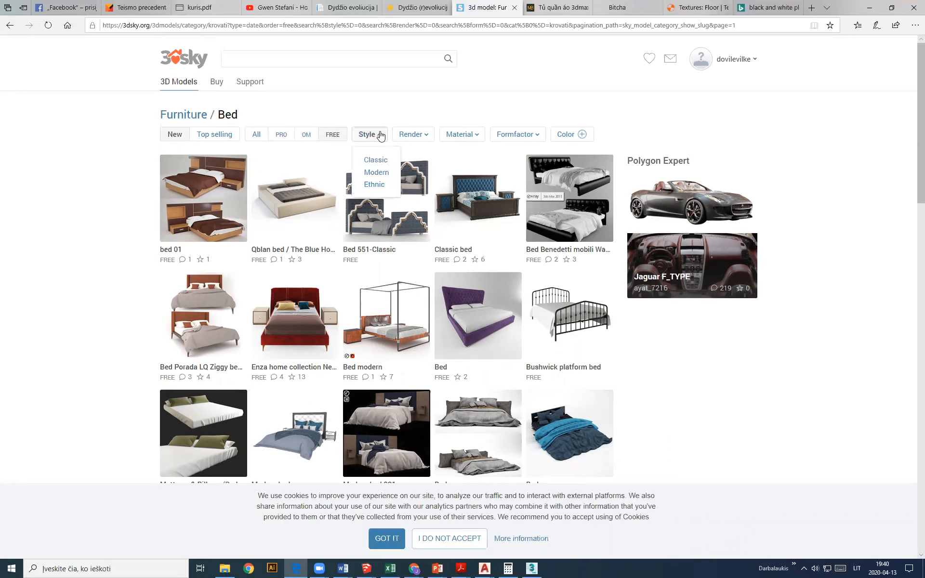
{"action": "mouse_move", "coordinate": [427, 140]}
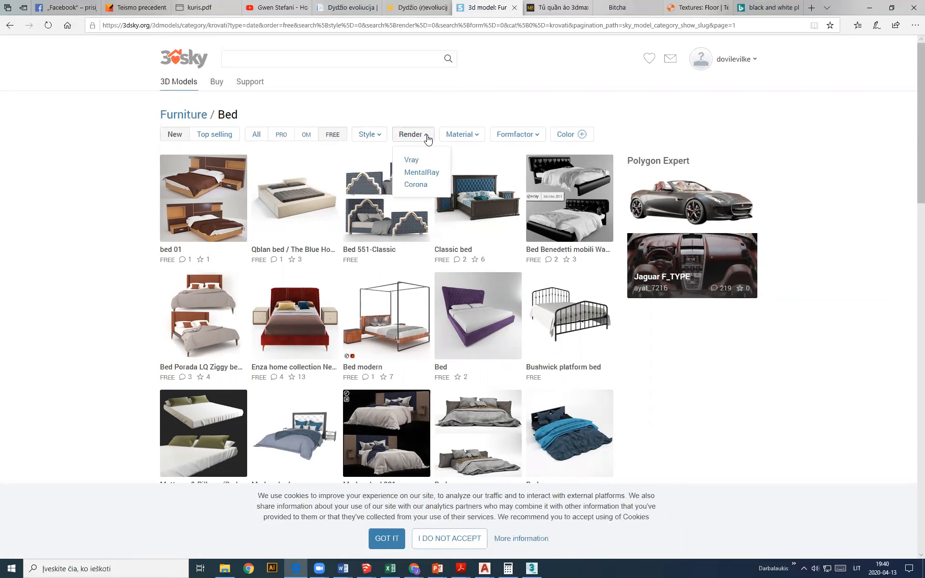
{"action": "left_click", "coordinate": [419, 185]}
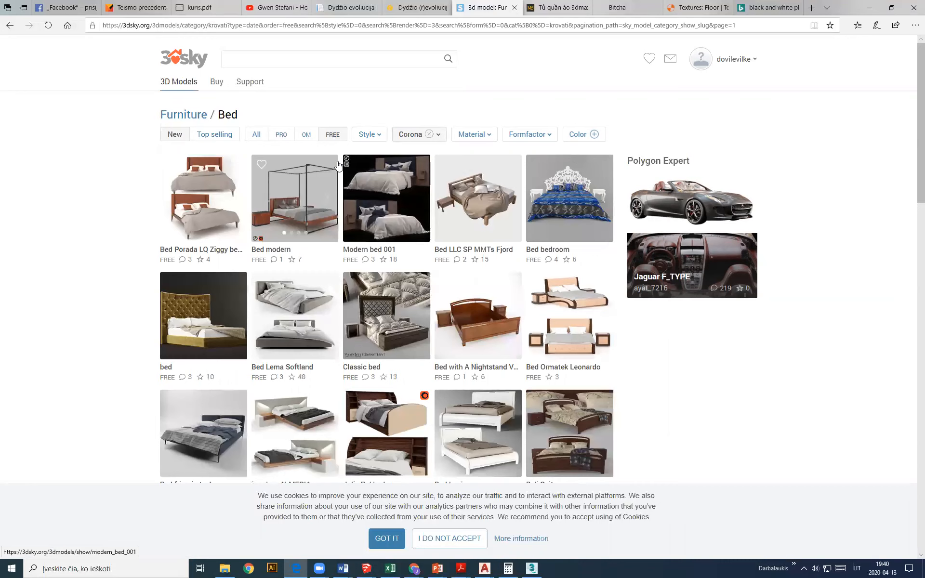
{"action": "scroll", "coordinate": [444, 297], "scroll_direction": "down", "scroll_amount": 8}
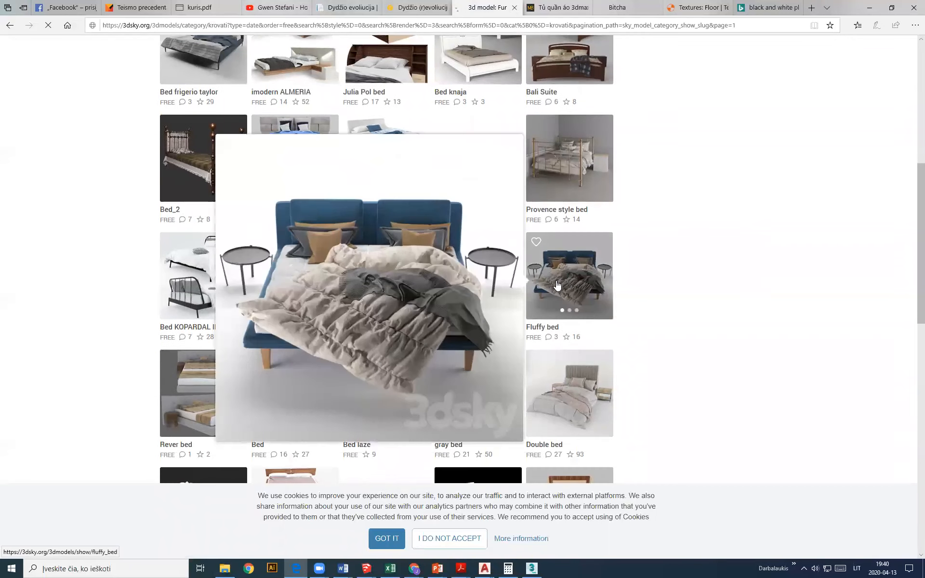
{"action": "left_click", "coordinate": [556, 284]}
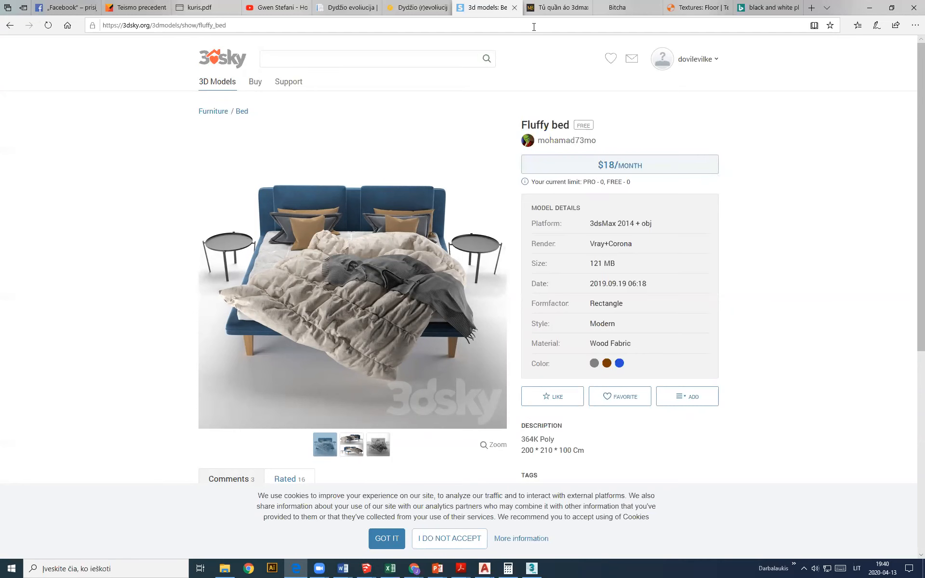
Filter the Wardrobe & Display cabinets models on 3dskymodel.com to Free and browse through them
{"action": "left_click", "coordinate": [556, 7]}
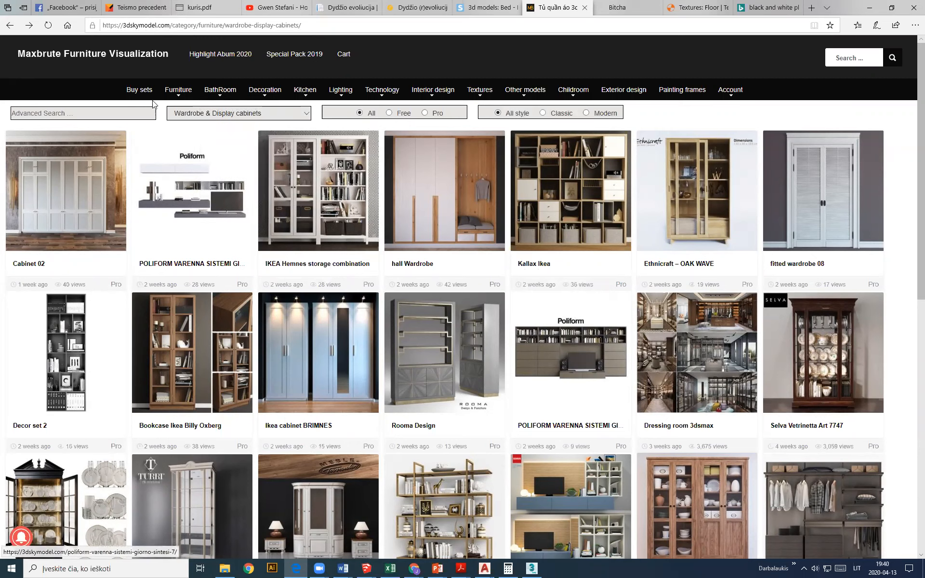
{"action": "mouse_move", "coordinate": [178, 91]}
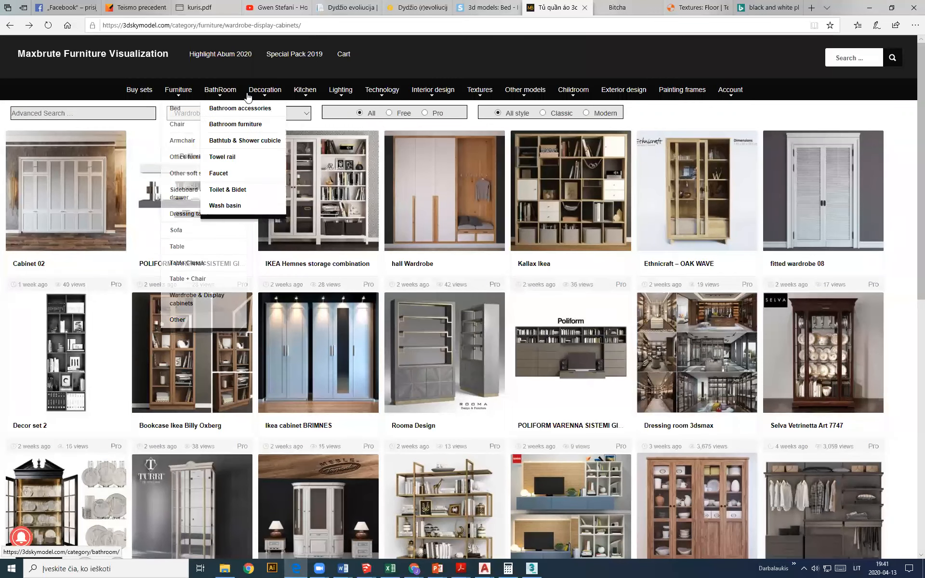
{"action": "mouse_move", "coordinate": [397, 91]}
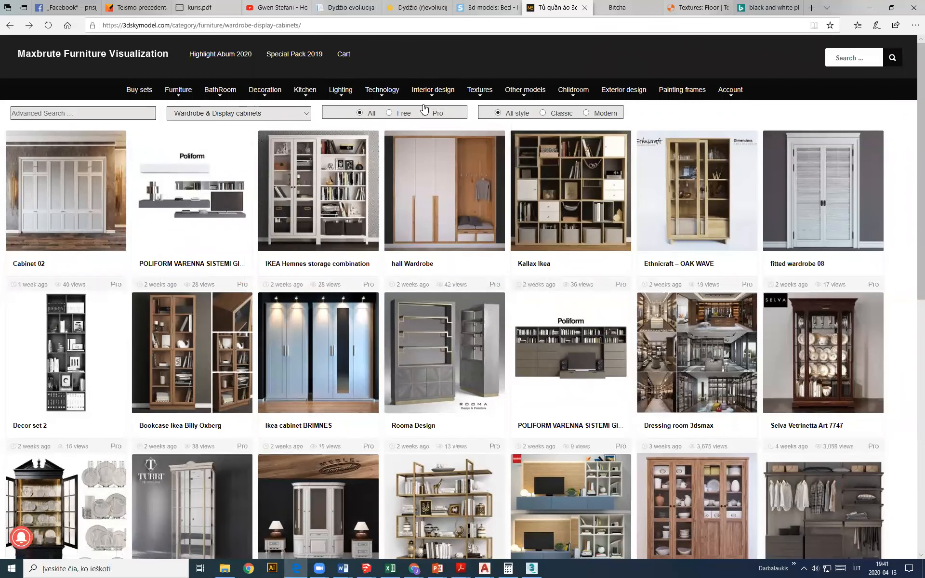
{"action": "left_click", "coordinate": [389, 114]}
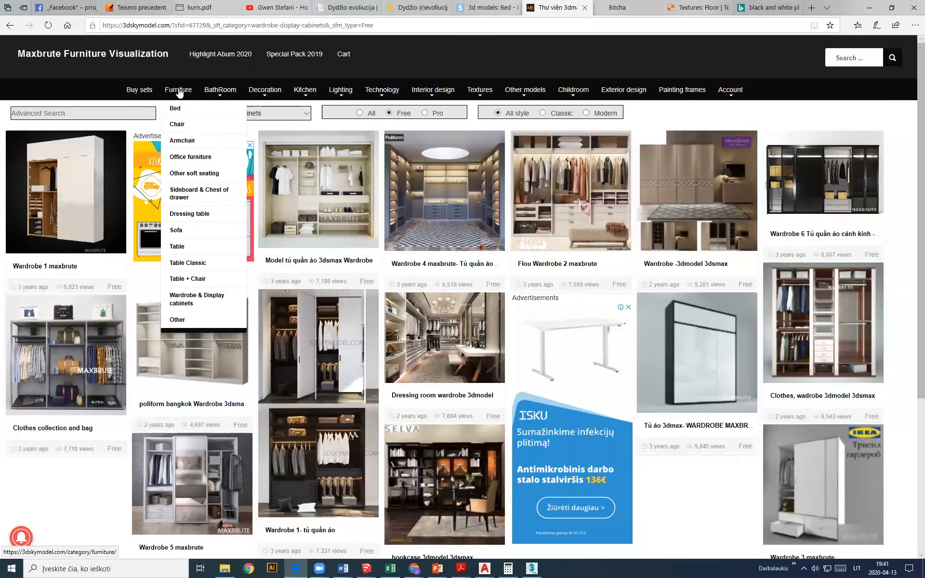
{"action": "scroll", "coordinate": [459, 322], "scroll_direction": "down", "scroll_amount": 3}
{"action": "scroll", "coordinate": [459, 322], "scroll_direction": "up", "scroll_amount": 3}
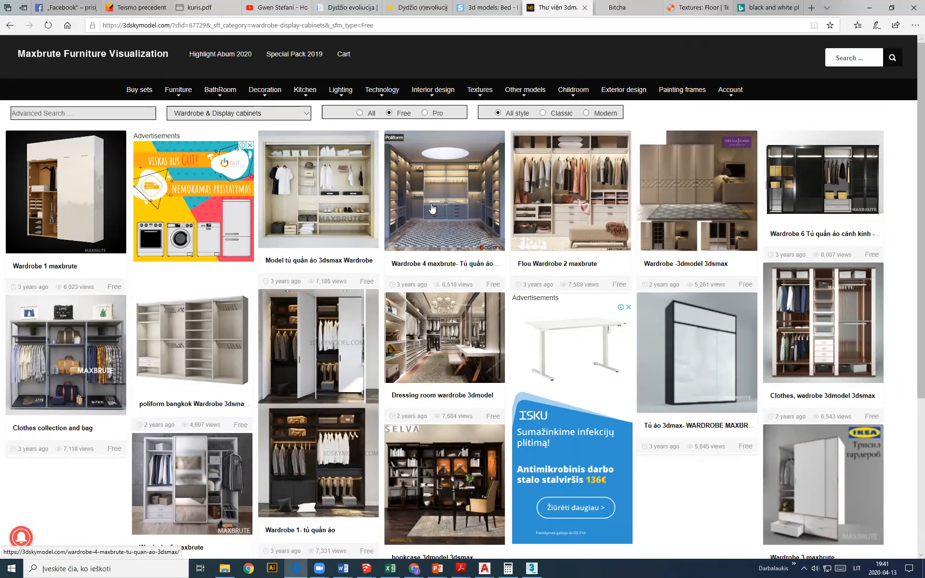
{"action": "scroll", "coordinate": [427, 313], "scroll_direction": "down", "scroll_amount": 5}
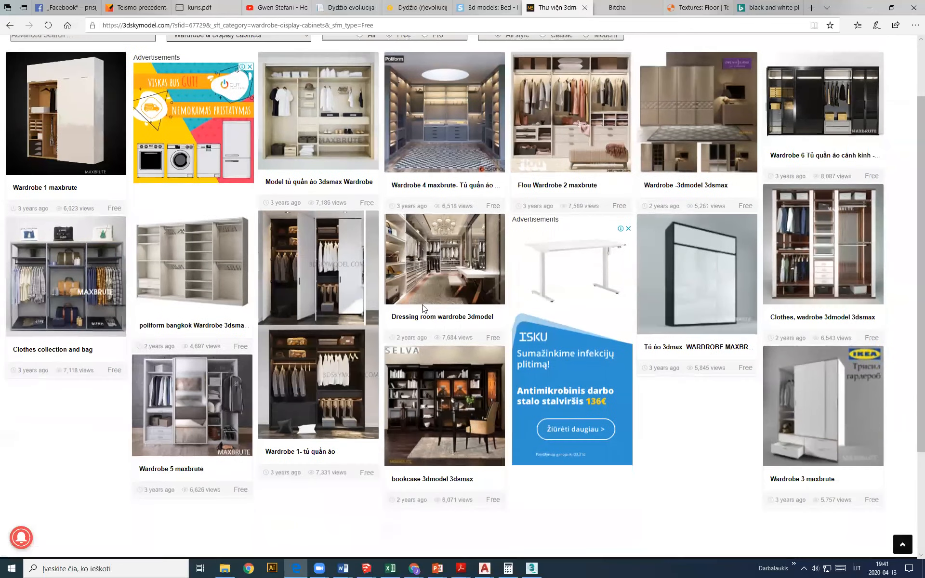
{"action": "scroll", "coordinate": [419, 308], "scroll_direction": "up", "scroll_amount": 5}
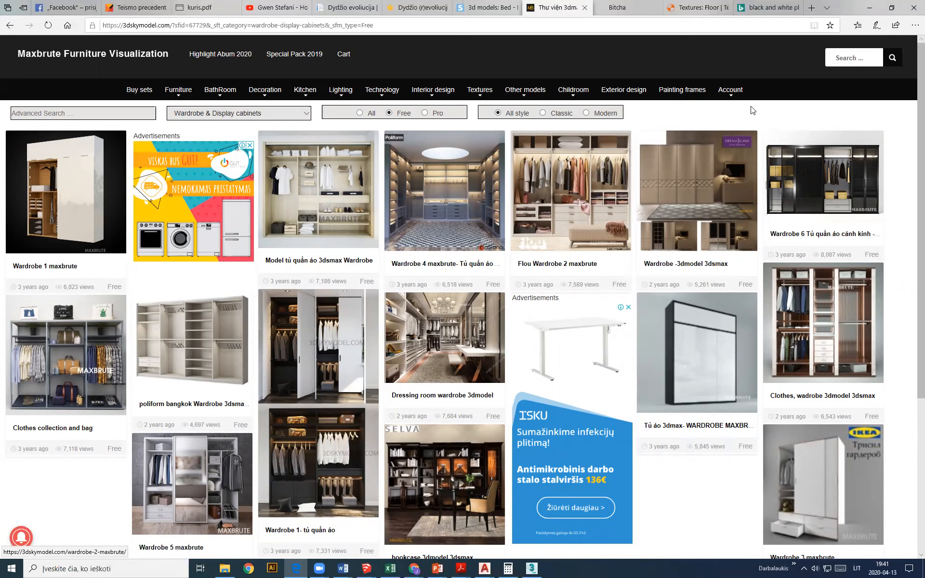
Switch to File Explorer and check the 7-Zip extraction options for 2341919.5c48273ec8d4b.rar in the 3ds max kambario modeliavimas folder
{"action": "left_click", "coordinate": [870, 7]}
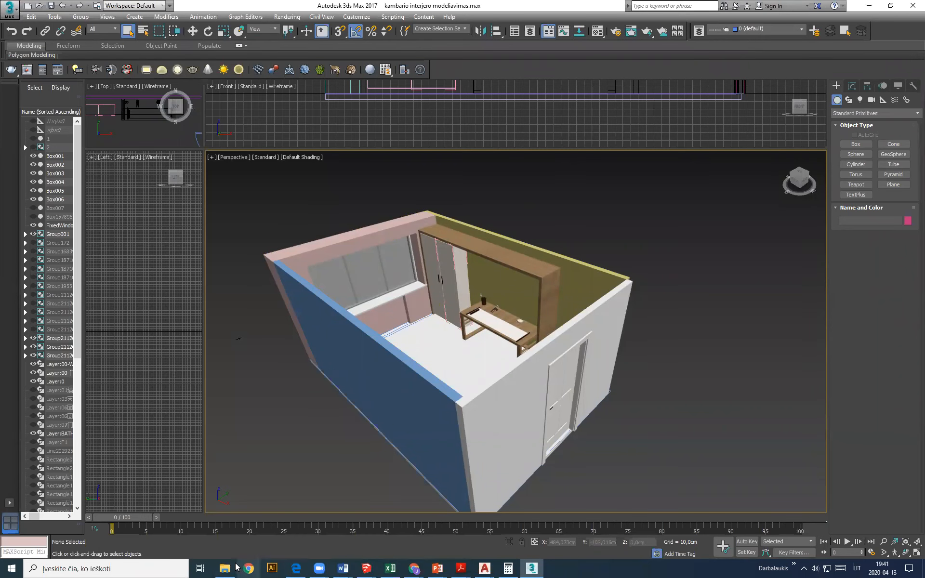
{"action": "left_click", "coordinate": [225, 569]}
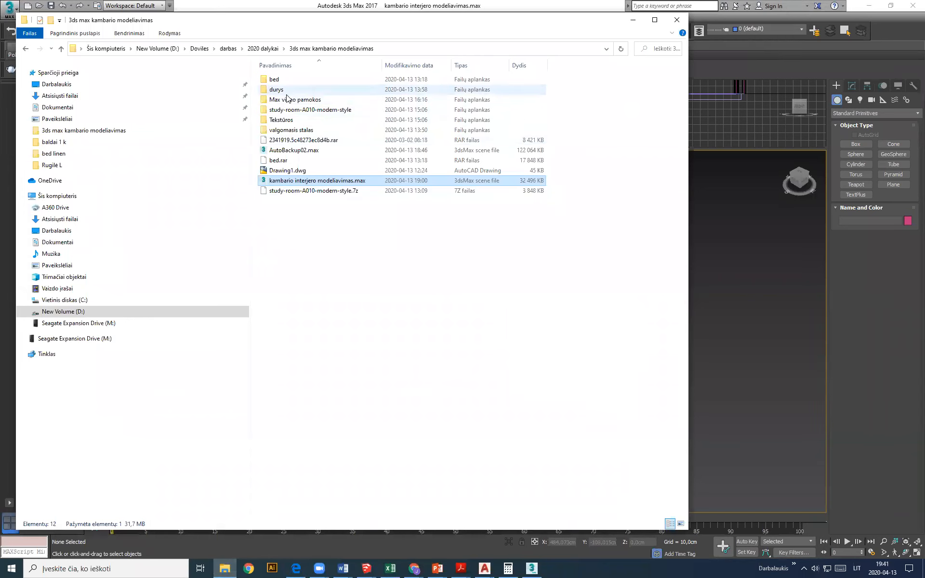
{"action": "left_click_drag", "start_coordinate": [317, 23], "coordinate": [352, 30]}
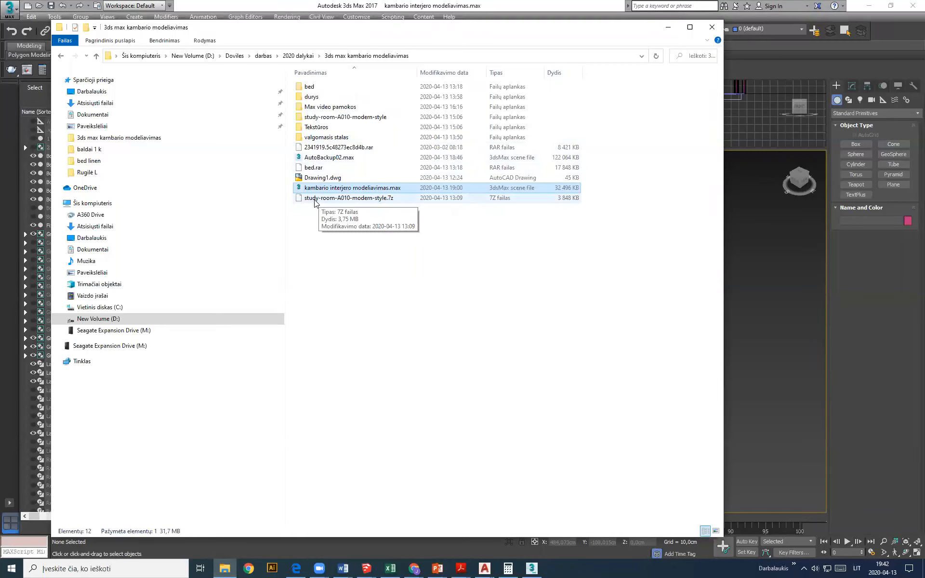
{"action": "left_click", "coordinate": [322, 148]}
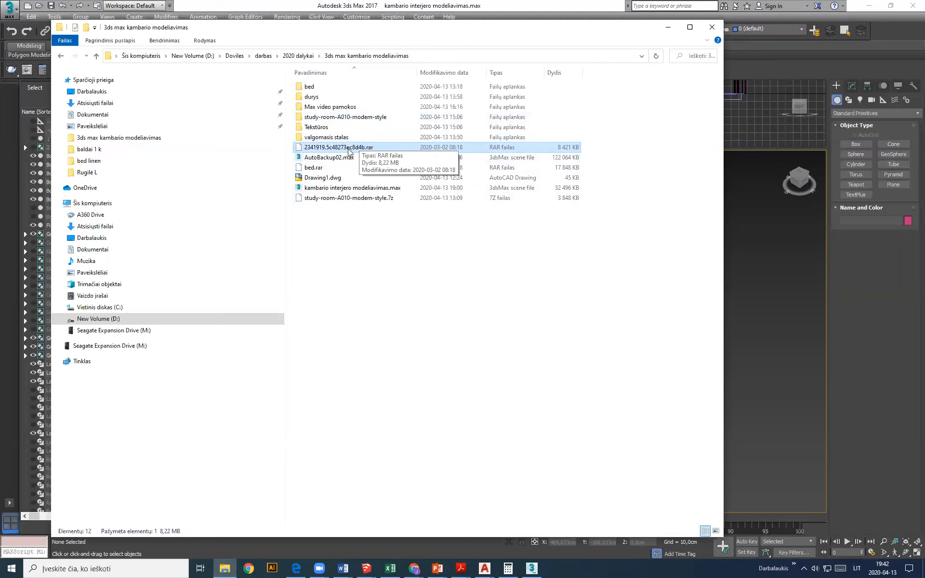
{"action": "right_click", "coordinate": [321, 148]}
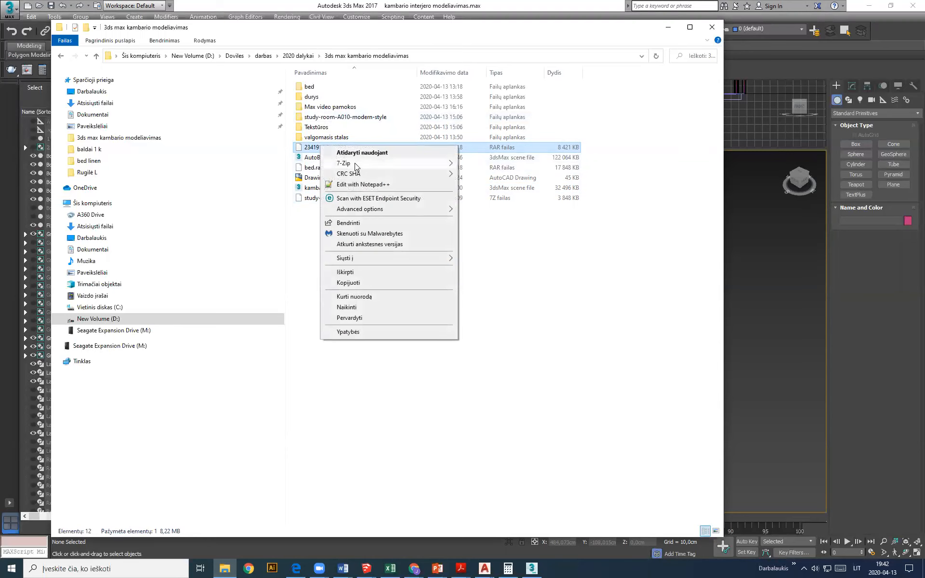
{"action": "mouse_move", "coordinate": [357, 166]}
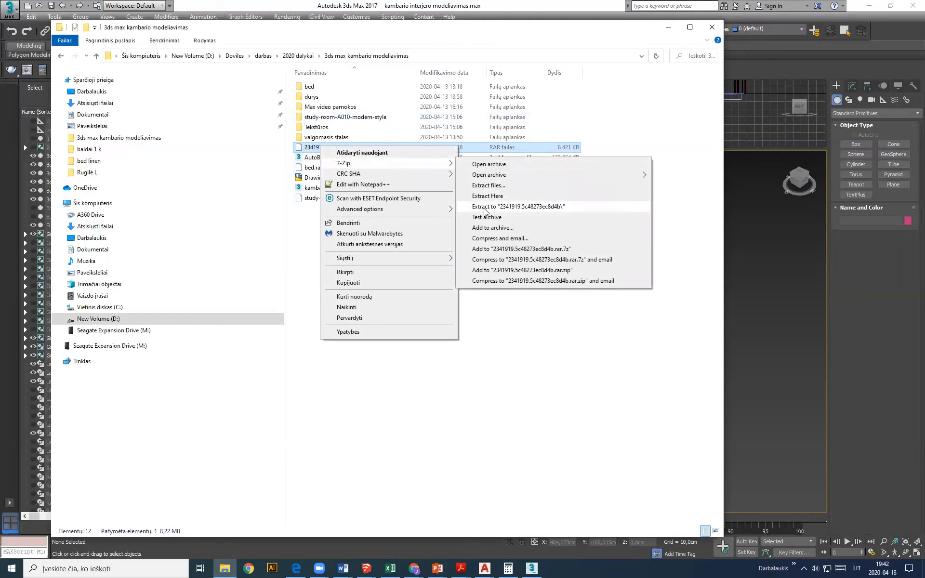
{"action": "left_click", "coordinate": [313, 151]}
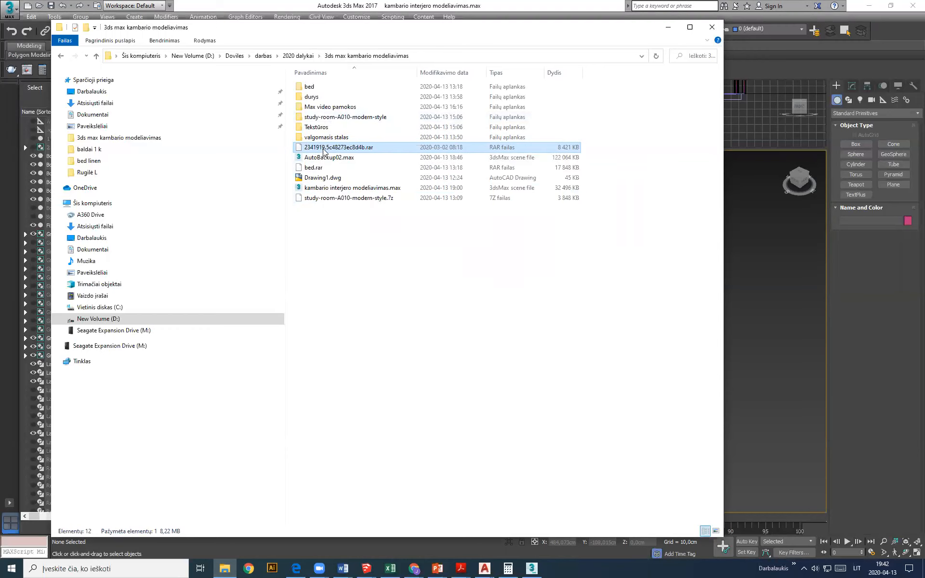
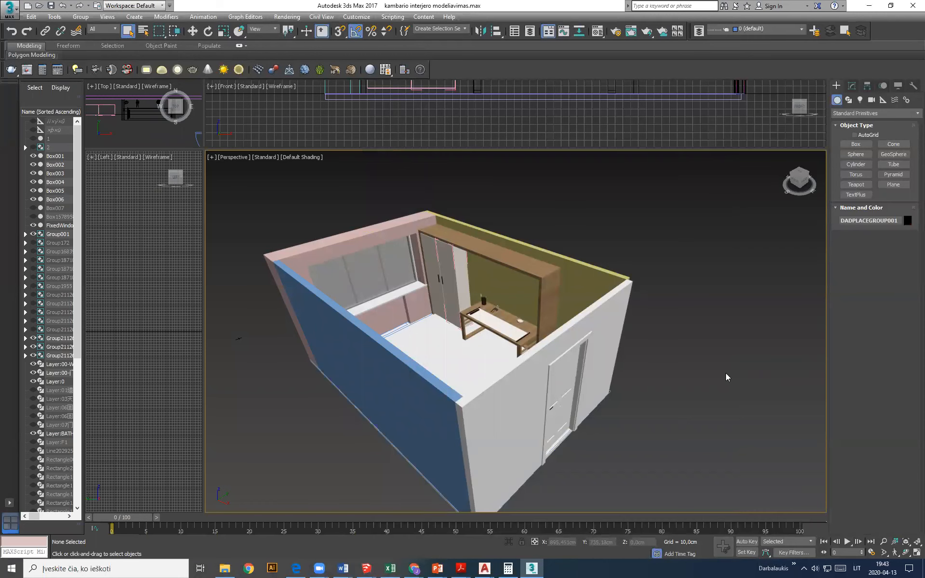
Place the imported wardrobe with built-in desk in the empty space beside the room in the 3ds Max scene and deselect it
{"action": "left_click", "coordinate": [715, 278]}
{"action": "middle_click_drag", "start_coordinate": [593, 222], "coordinate": [485, 249]}
{"action": "scroll", "coordinate": [563, 264], "scroll_direction": "up", "scroll_amount": 4}
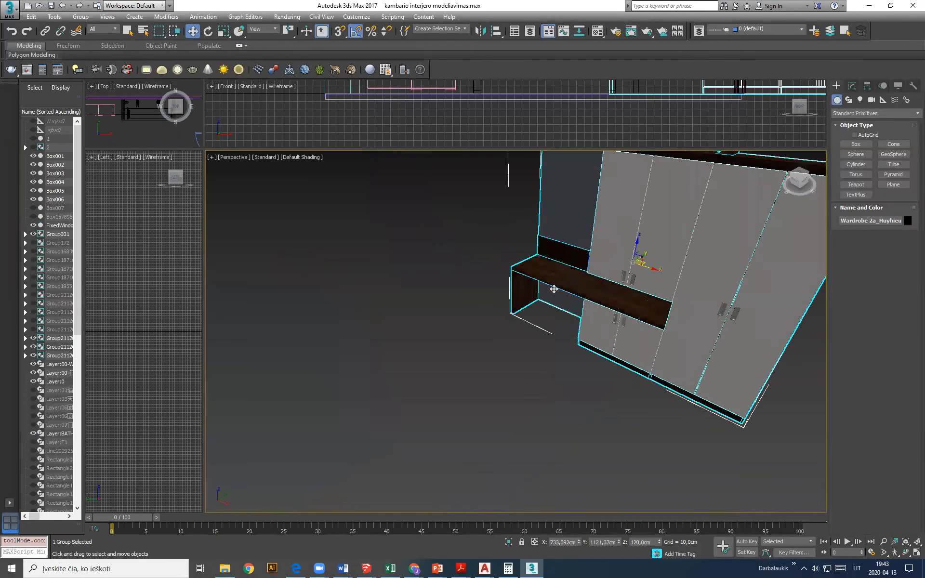
{"action": "middle_click_drag", "start_coordinate": [555, 396], "coordinate": [521, 330], "text": "alt"}
{"action": "scroll", "coordinate": [413, 310], "scroll_direction": "down", "scroll_amount": 3}
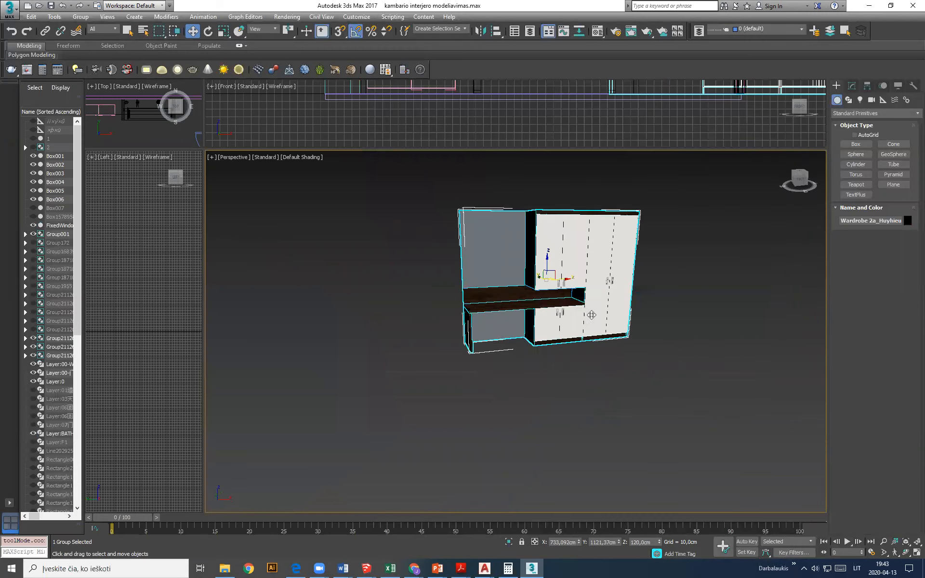
{"action": "middle_click_drag", "start_coordinate": [604, 317], "coordinate": [599, 291], "text": "alt"}
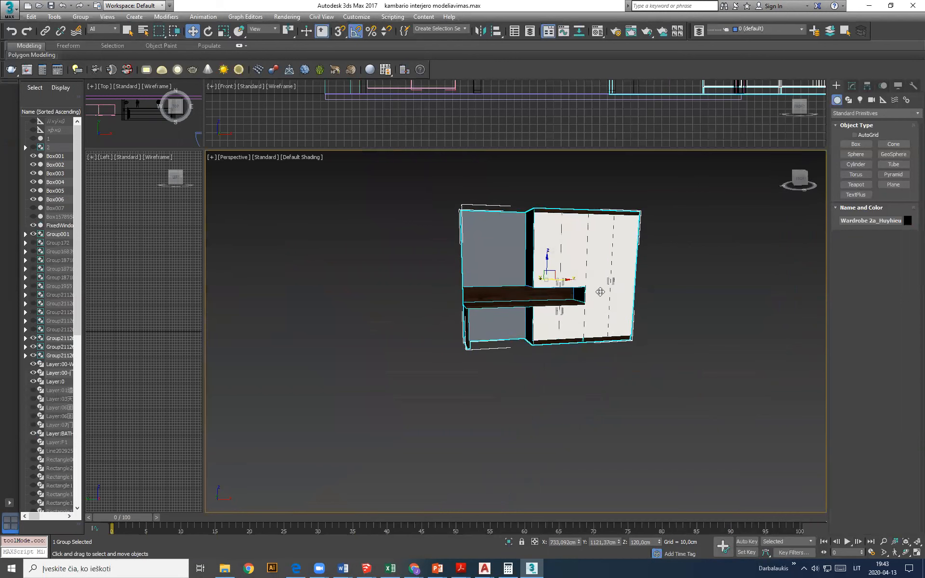
{"action": "scroll", "coordinate": [624, 287], "scroll_direction": "up", "scroll_amount": 2}
{"action": "left_click", "coordinate": [653, 251]}
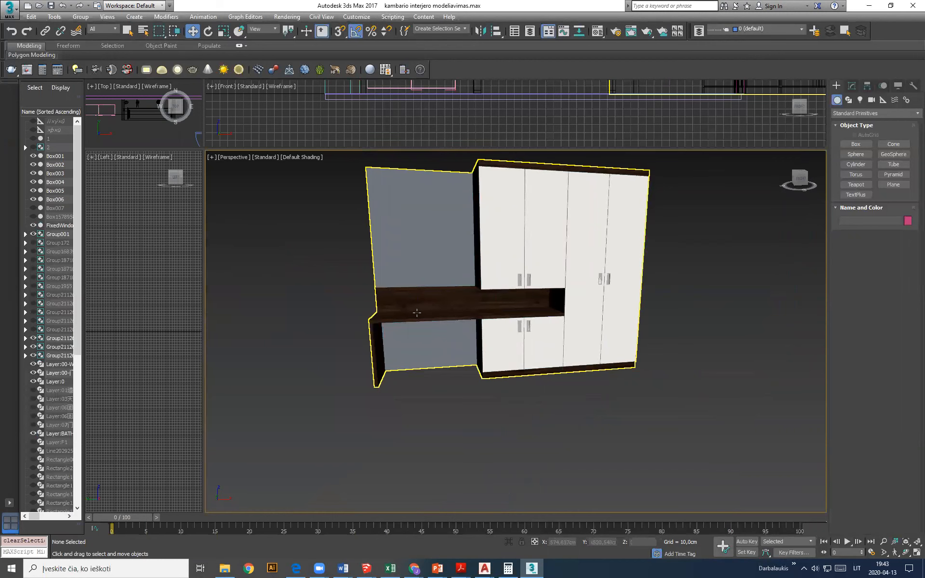
Select the wardrobe group with the built-in desk and move it about 17 cm in the negative X direction
{"action": "middle_click_drag", "start_coordinate": [447, 304], "coordinate": [444, 329]}
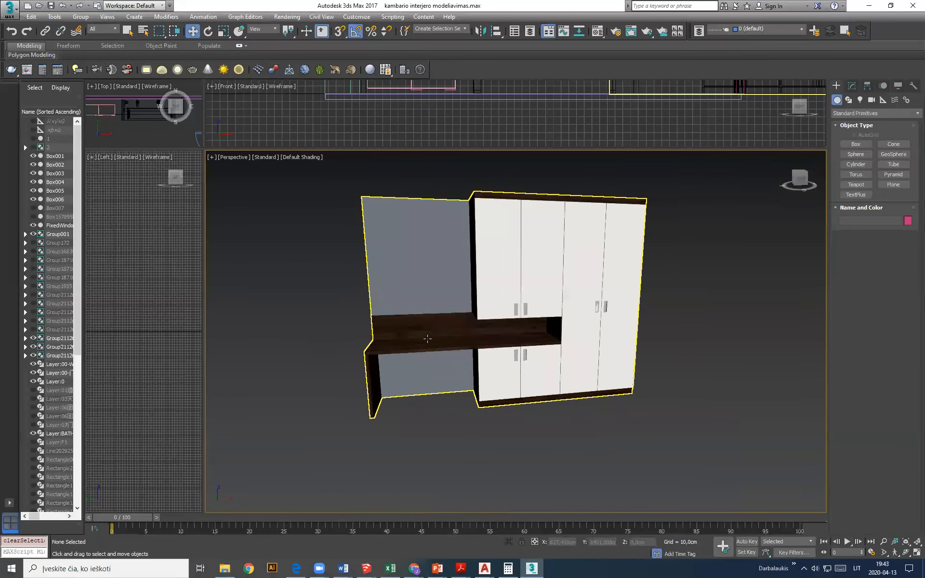
{"action": "left_click", "coordinate": [424, 251]}
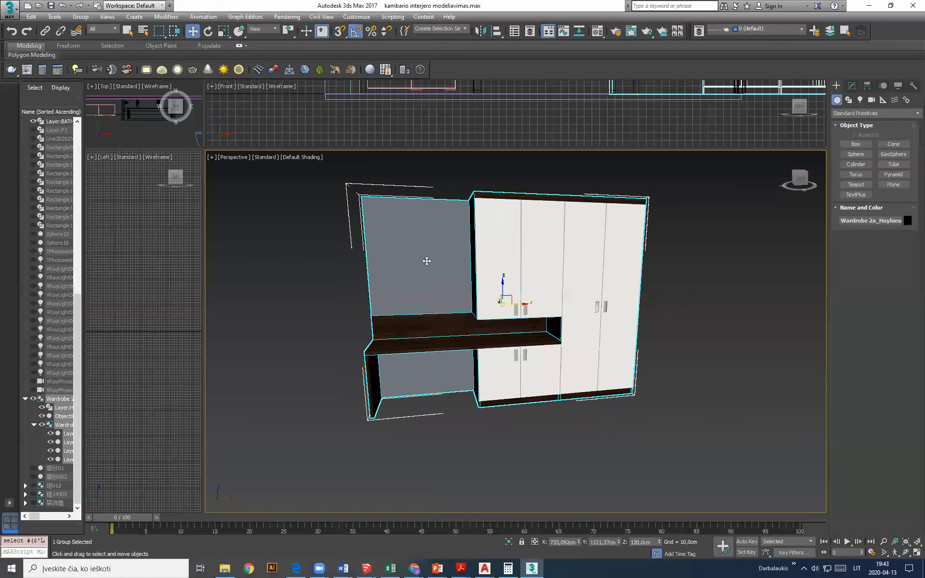
{"action": "left_click", "coordinate": [367, 285]}
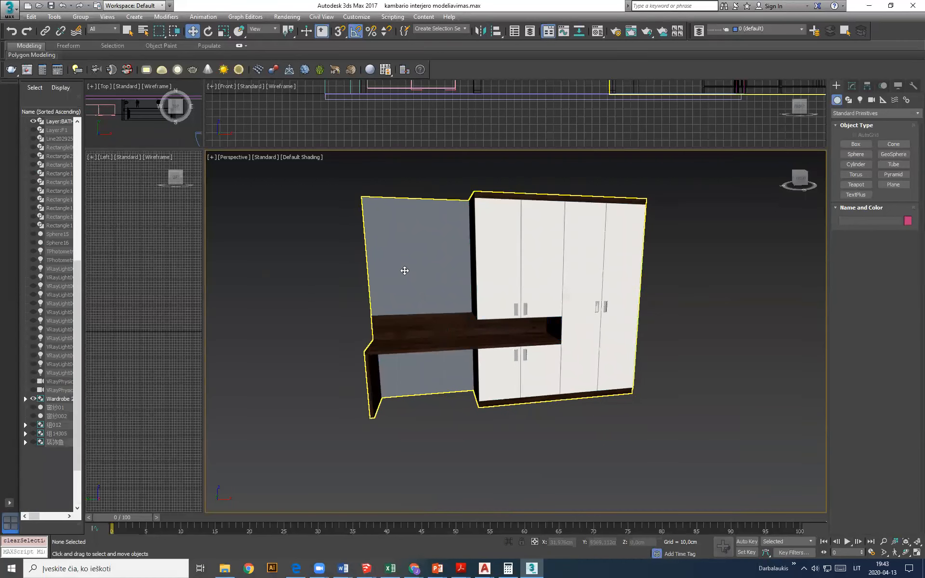
{"action": "left_click", "coordinate": [405, 270]}
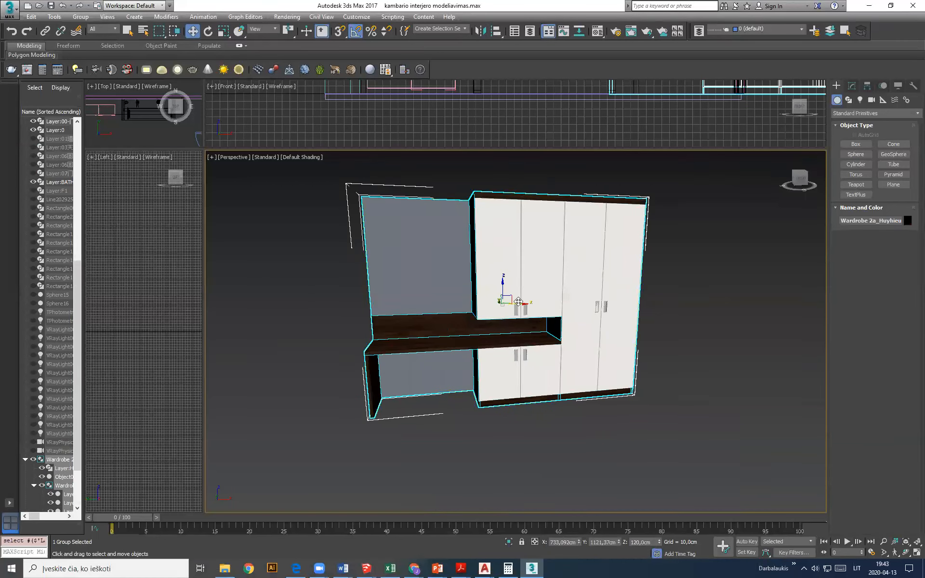
{"action": "mouse_move", "coordinate": [524, 302]}
{"action": "left_mouse_down"}
{"action": "mouse_move", "coordinate": [539, 301]}
{"action": "mouse_move", "coordinate": [507, 303]}
{"action": "left_mouse_up"}
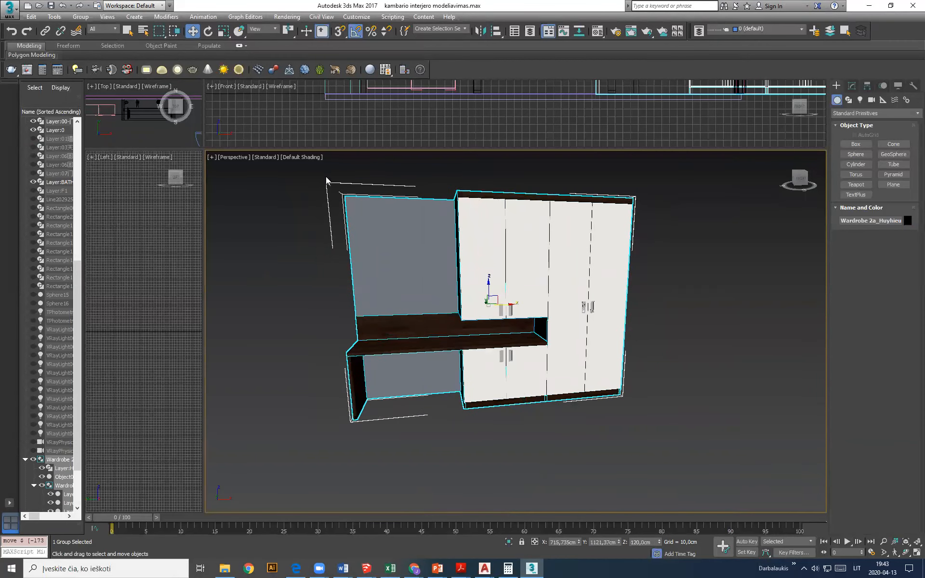
Ungroup the wardrobe and delete the grey panels above and below the desk
{"action": "left_click", "coordinate": [80, 17]}
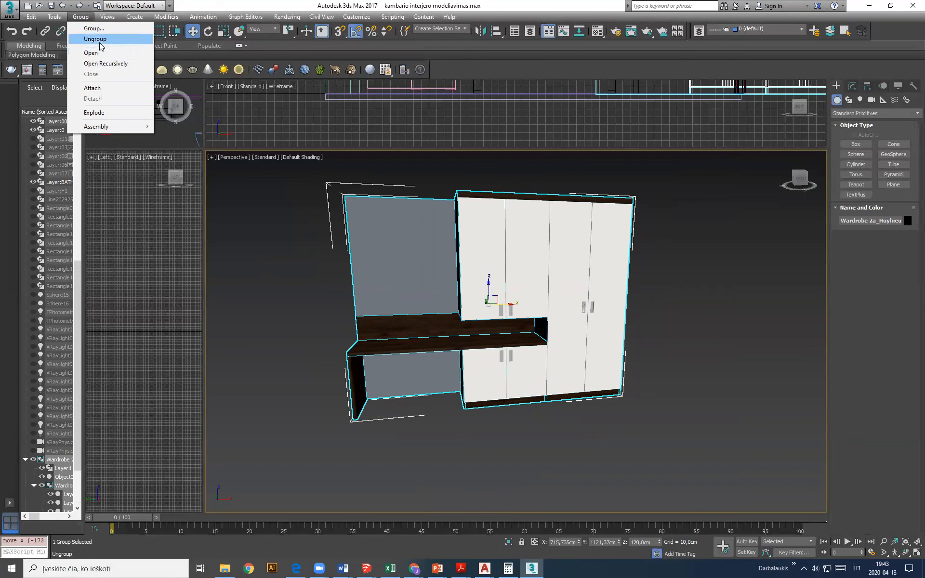
{"action": "left_click", "coordinate": [96, 39]}
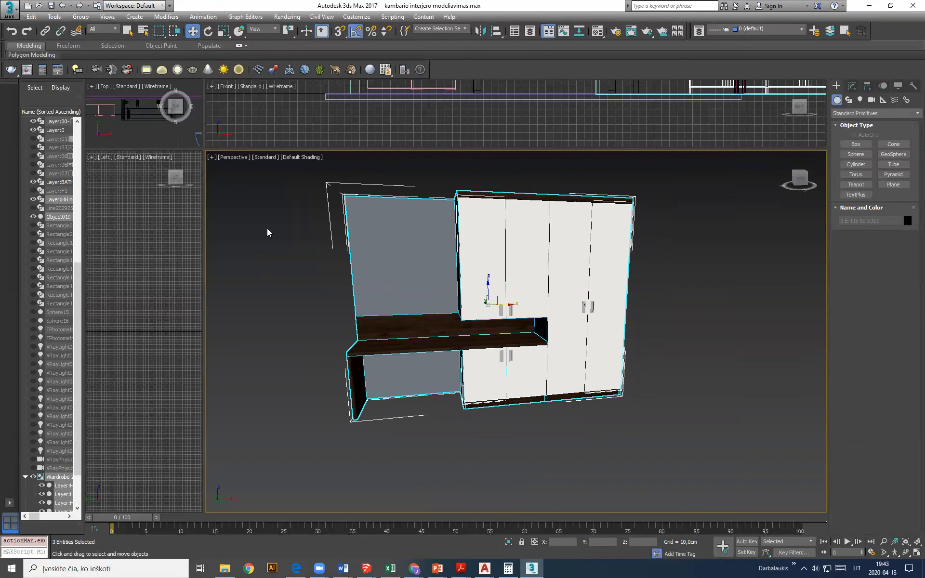
{"action": "left_click", "coordinate": [281, 262]}
{"action": "left_click", "coordinate": [396, 284]}
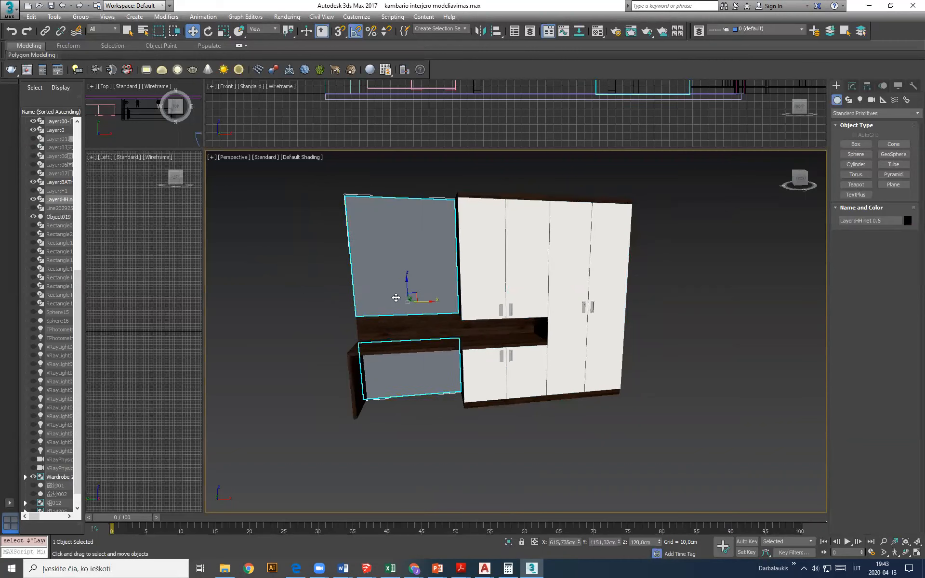
{"action": "middle_click_drag", "start_coordinate": [316, 357], "coordinate": [333, 362], "text": "alt"}
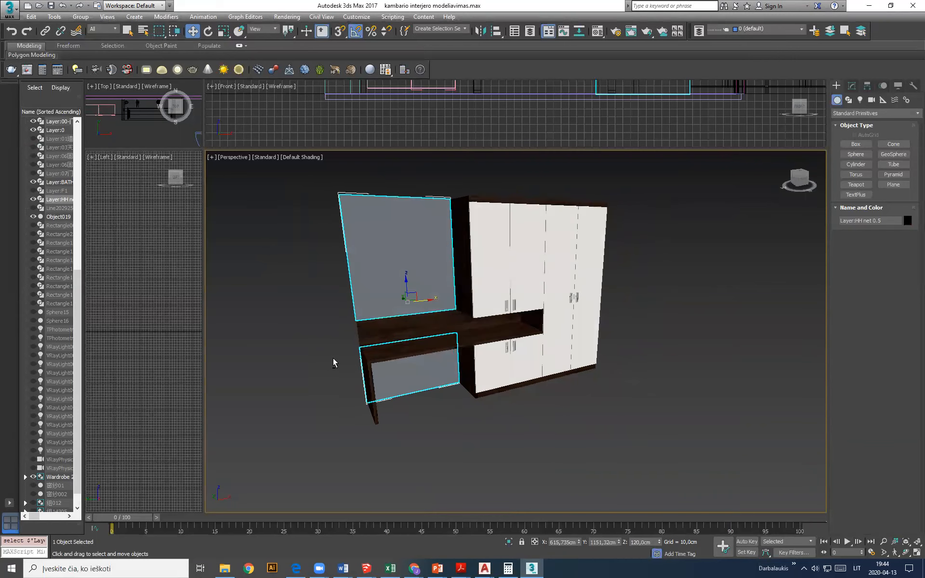
{"action": "key", "text": "Delete"}
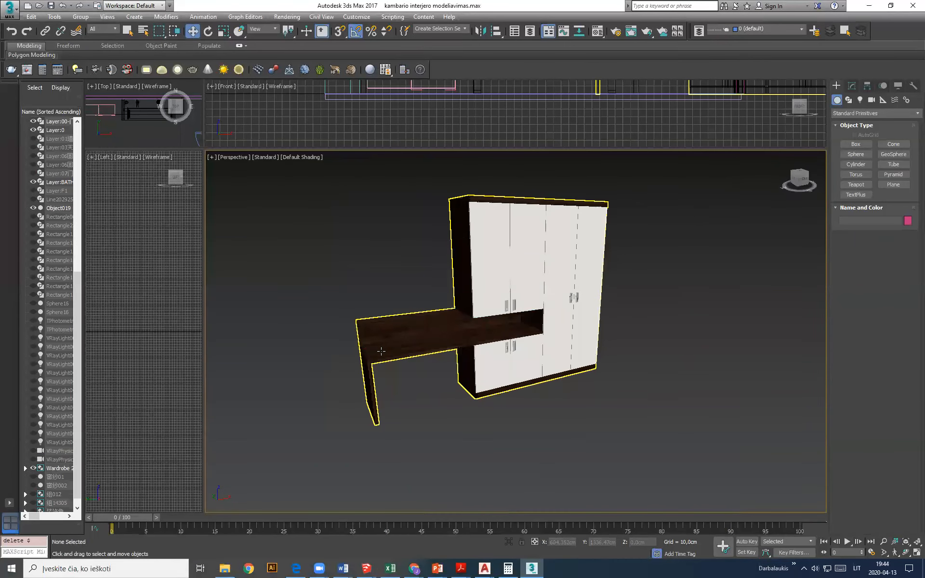
Delete the dark wooden frame and desk group, and undo the deletion
{"action": "left_click", "coordinate": [555, 287]}
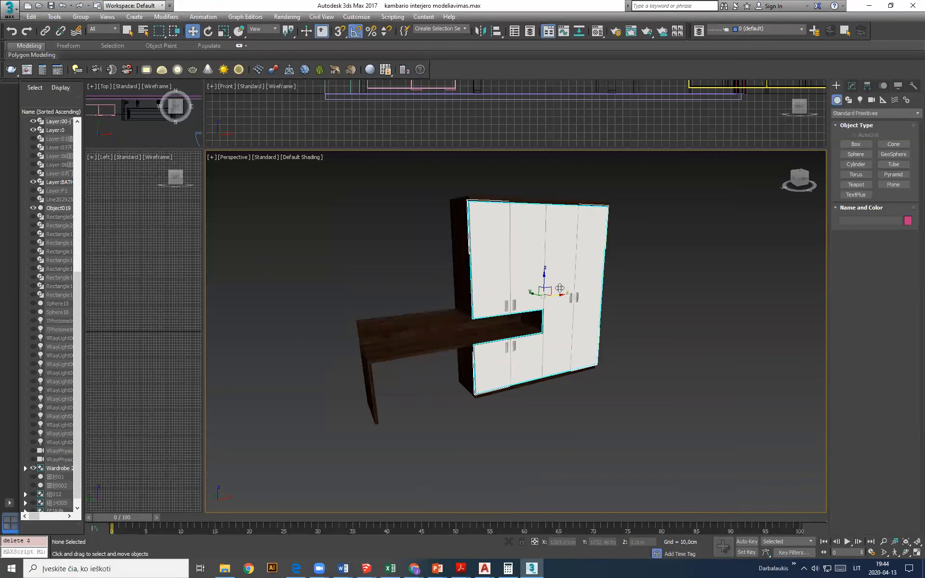
{"action": "left_click", "coordinate": [450, 334]}
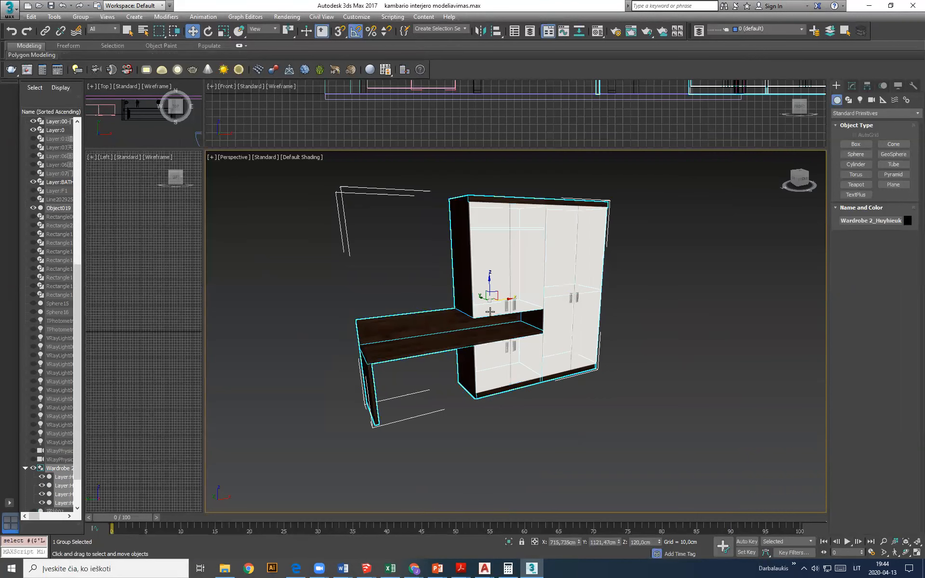
{"action": "scroll", "coordinate": [465, 379], "scroll_direction": "up", "scroll_amount": 3}
{"action": "scroll", "coordinate": [465, 377], "scroll_direction": "down", "scroll_amount": 3}
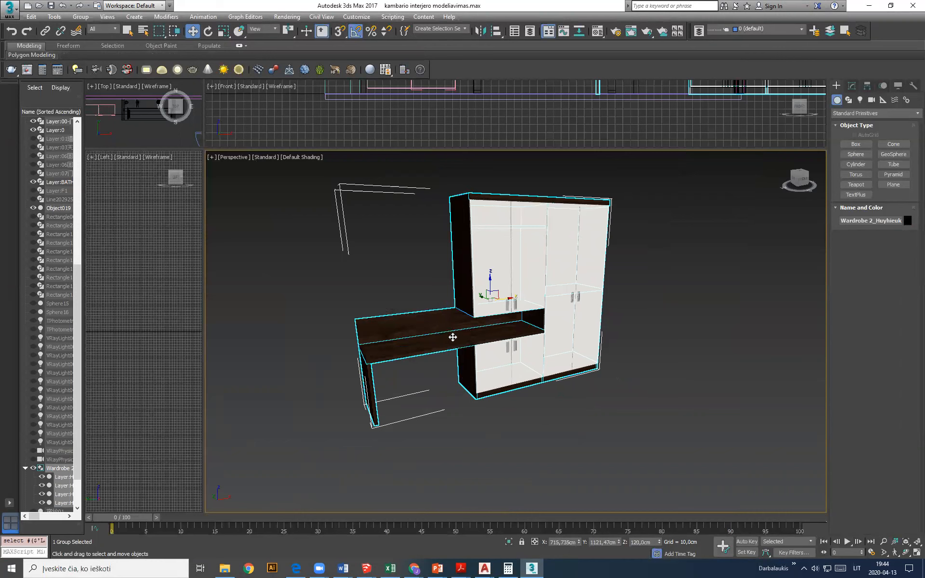
{"action": "key", "text": "Delete"}
{"action": "key", "text": "ctrl+z"}
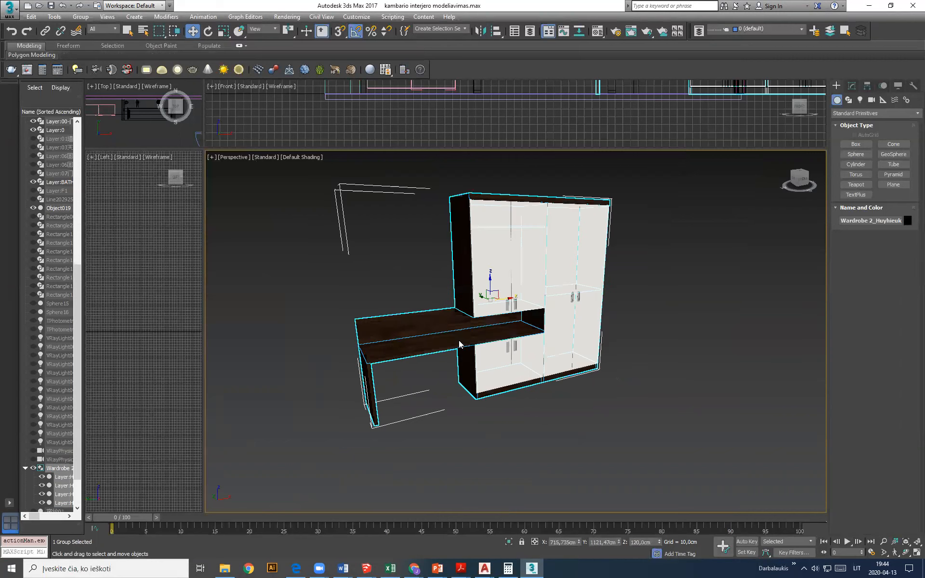
Select the white wardrobe doors object and enter the Element level of its Editable Poly
{"action": "left_click", "coordinate": [580, 406]}
{"action": "left_click", "coordinate": [572, 333]}
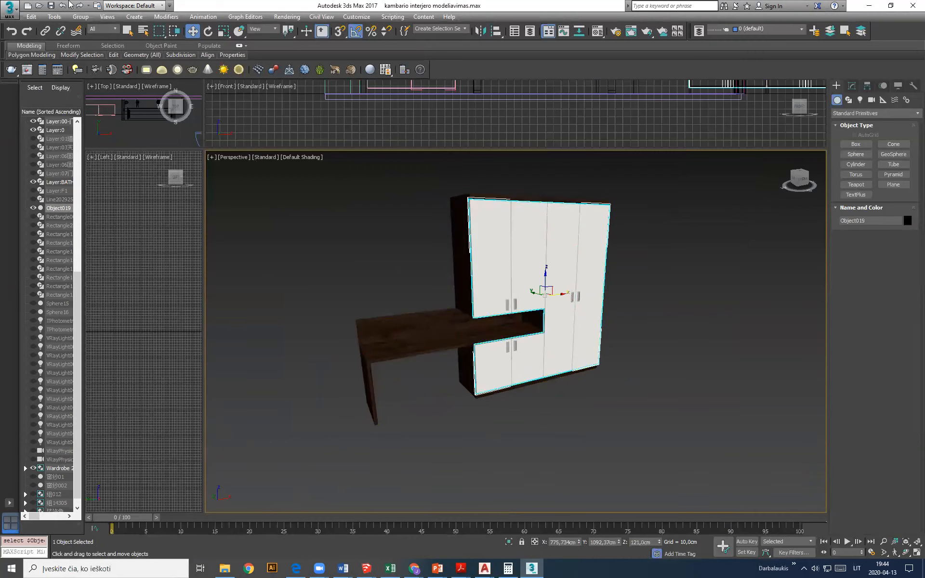
{"action": "left_click", "coordinate": [81, 17]}
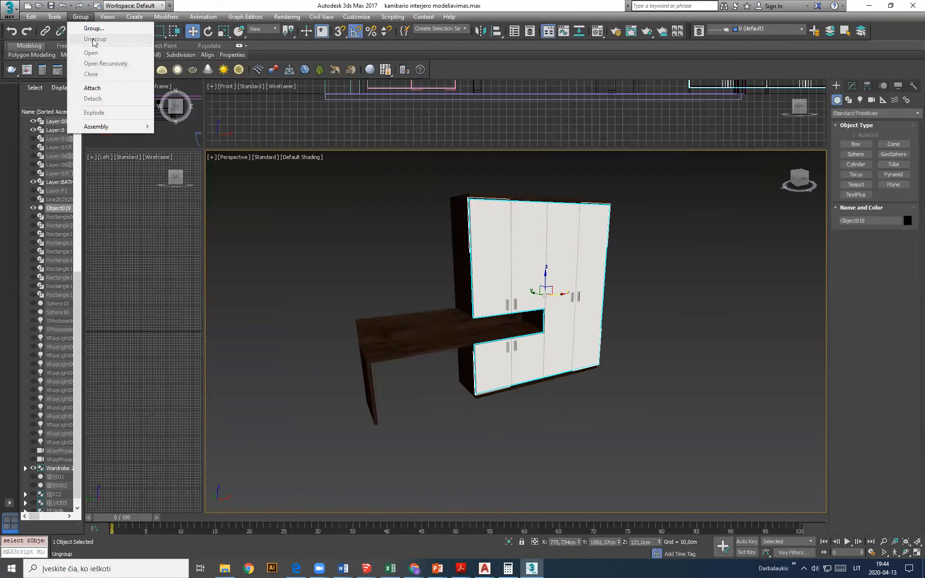
{"action": "left_click", "coordinate": [543, 268]}
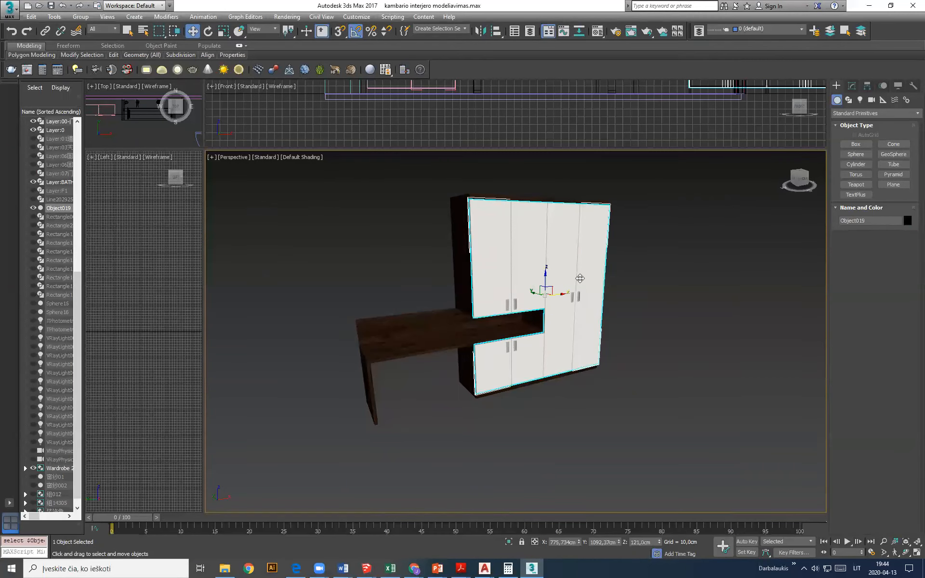
{"action": "left_click", "coordinate": [851, 87]}
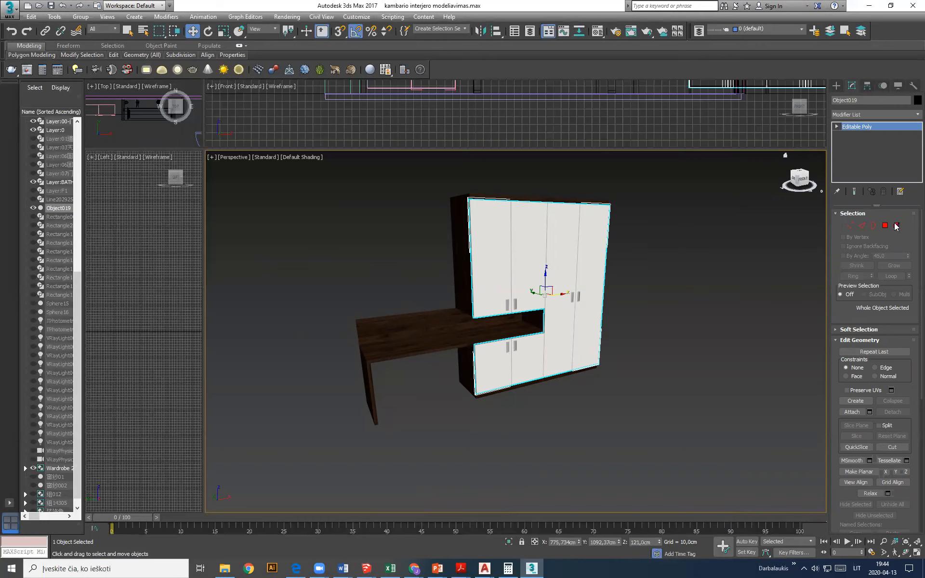
{"action": "left_click", "coordinate": [837, 127]}
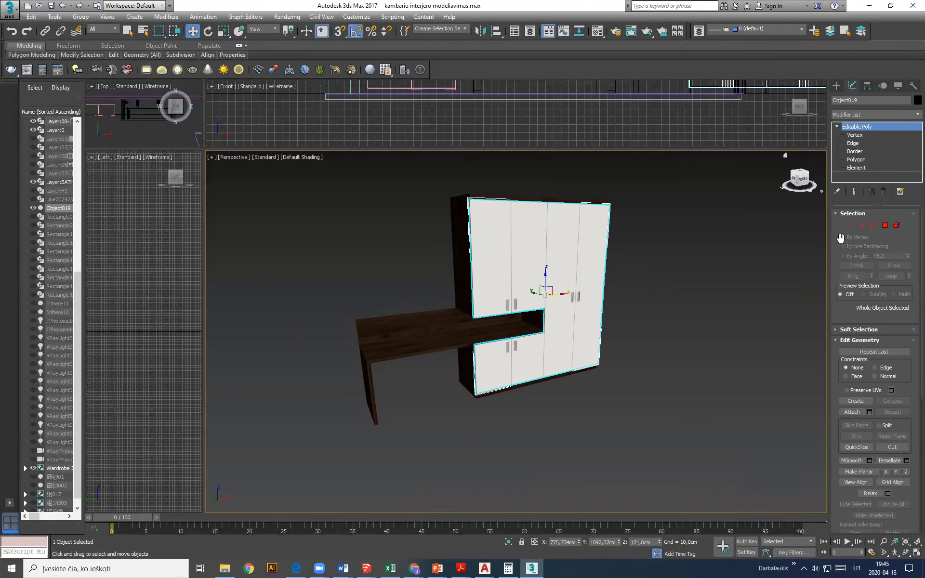
{"action": "left_click", "coordinate": [897, 227]}
Select the lower and upper left-hand doors one after another as elements to examine how the doors object is divided
{"action": "left_click", "coordinate": [509, 364]}
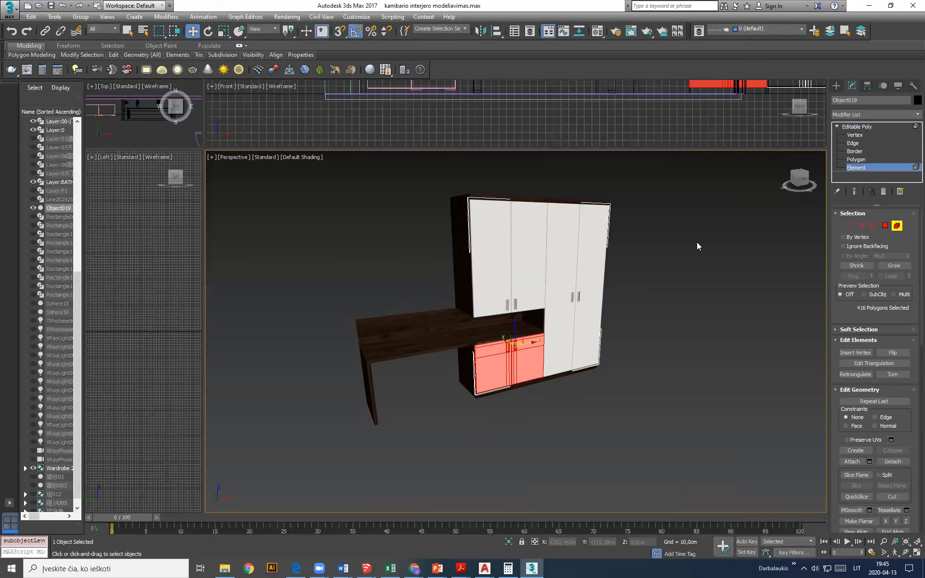
{"action": "left_click", "coordinate": [490, 278]}
{"action": "left_click", "coordinate": [528, 251]}
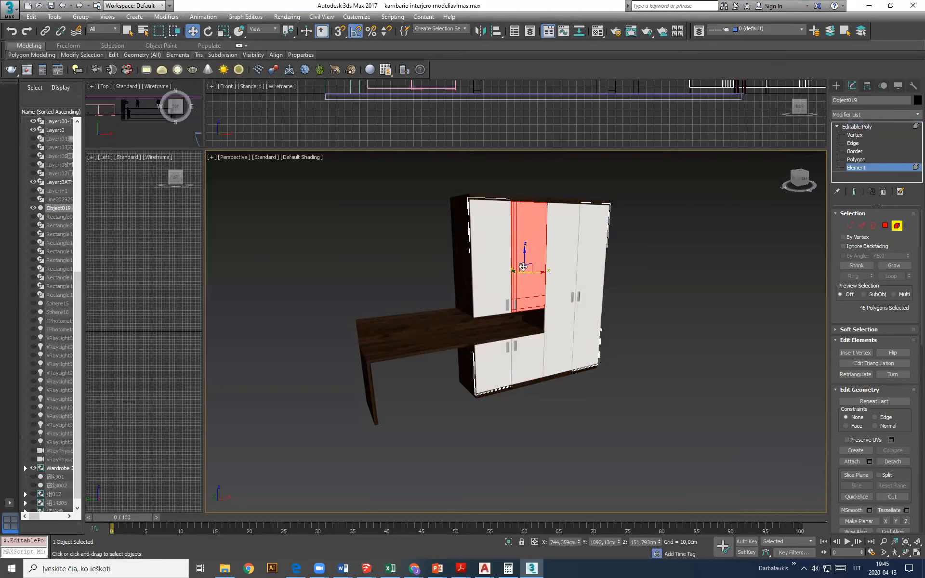
{"action": "left_click", "coordinate": [492, 369]}
{"action": "left_click", "coordinate": [491, 273]}
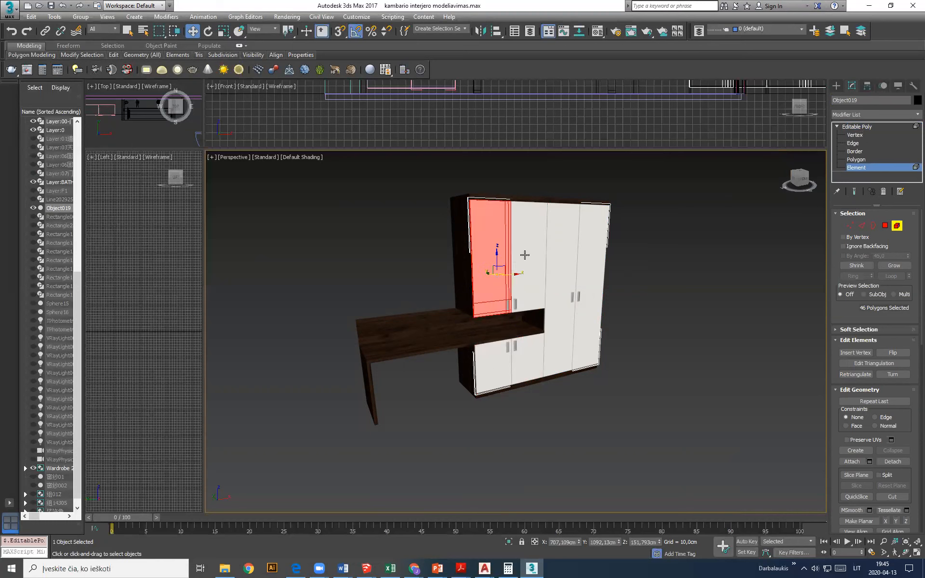
{"action": "left_click", "coordinate": [527, 252]}
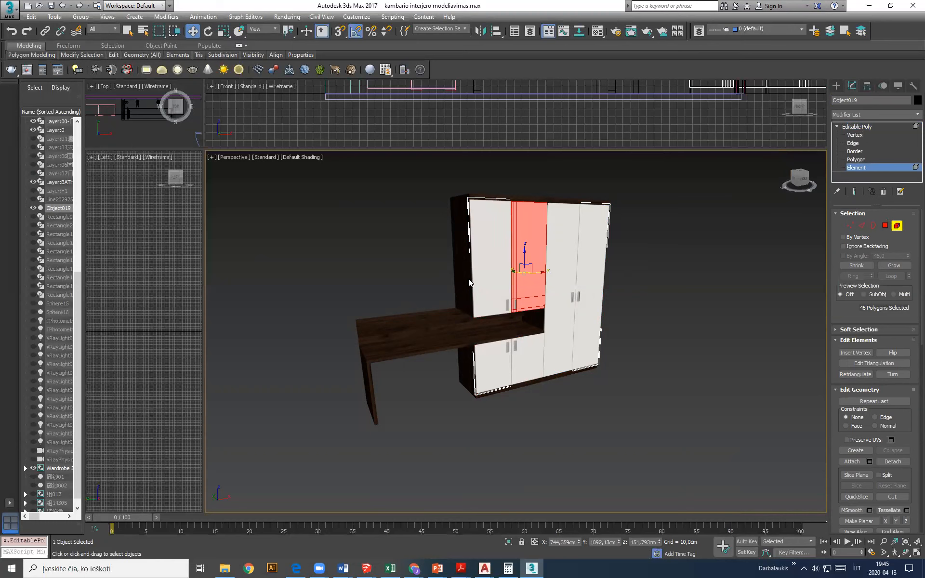
Delete both upper short doors above the desk niche and the outer lower door next to the desk
{"action": "left_click", "coordinate": [497, 254]}
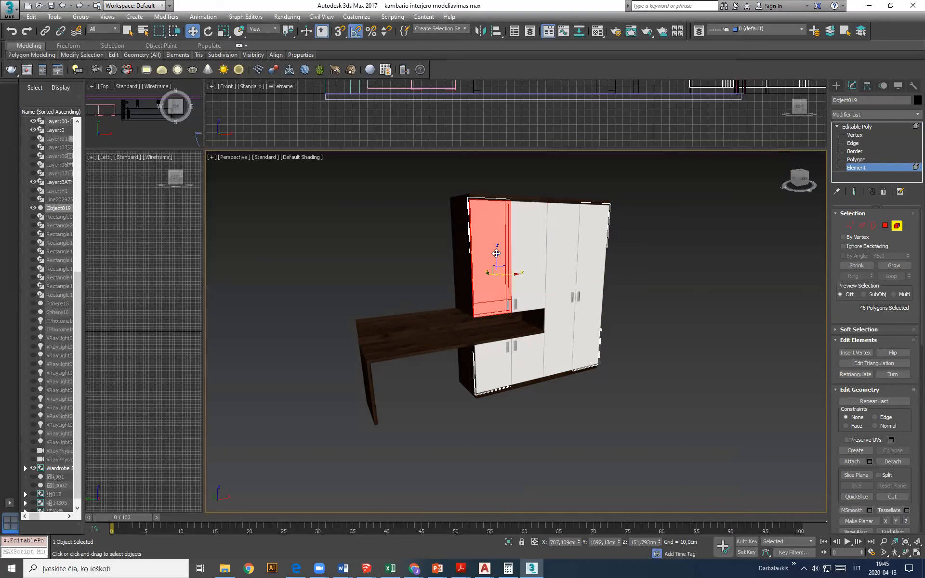
{"action": "key", "text": "Delete"}
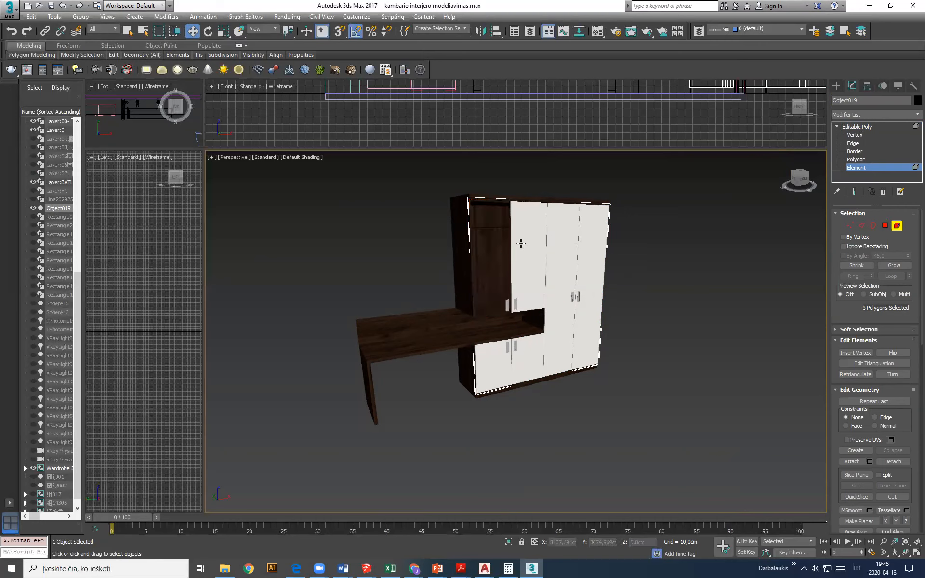
{"action": "left_click", "coordinate": [521, 244]}
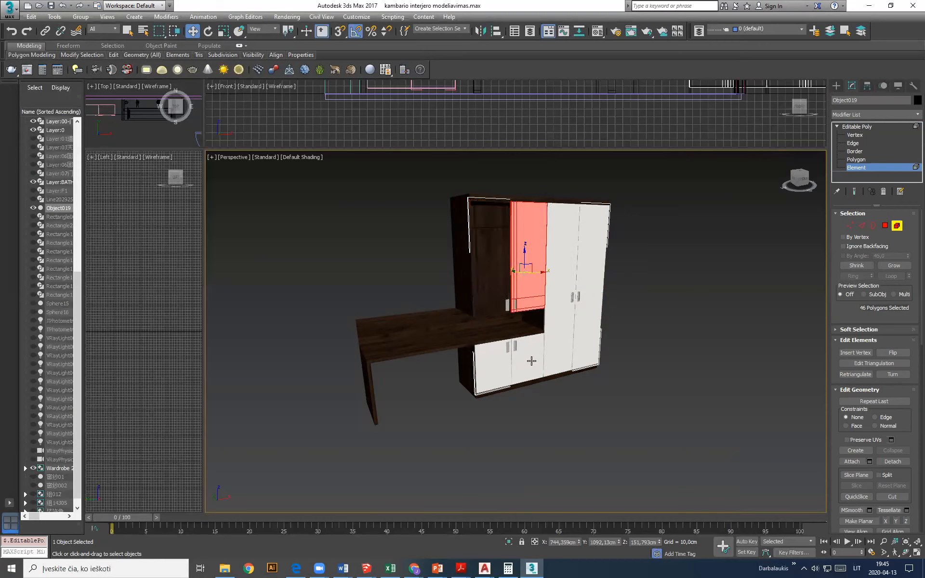
{"action": "key", "text": "Delete"}
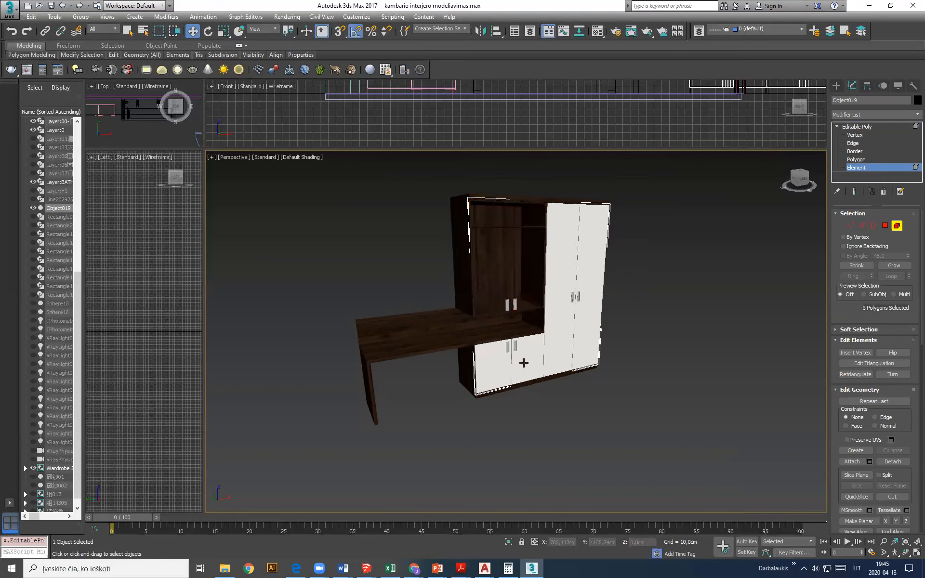
{"action": "left_click", "coordinate": [495, 368]}
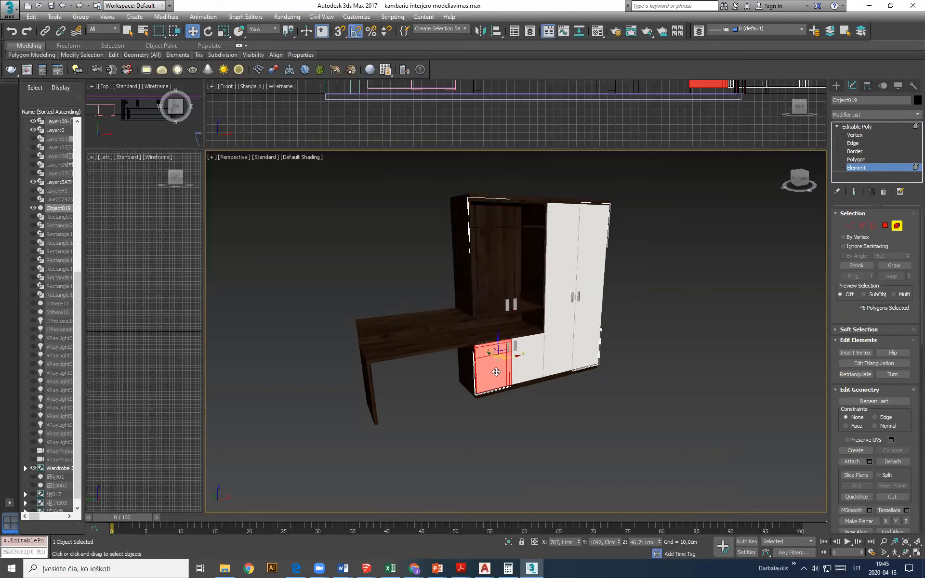
{"action": "key", "text": "Delete"}
Delete the two leftover upper door handles and the handles of the two lower short doors
{"action": "scroll", "coordinate": [516, 366], "scroll_direction": "up", "scroll_amount": 4}
{"action": "left_click_drag", "start_coordinate": [473, 178], "coordinate": [532, 259]}
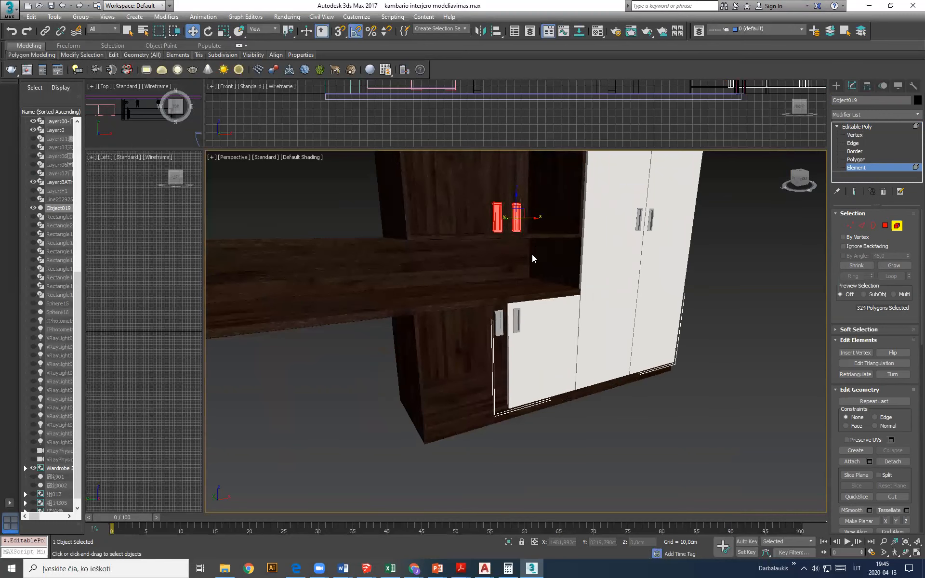
{"action": "key", "text": "Delete"}
{"action": "scroll", "coordinate": [506, 326], "scroll_direction": "down", "scroll_amount": 3}
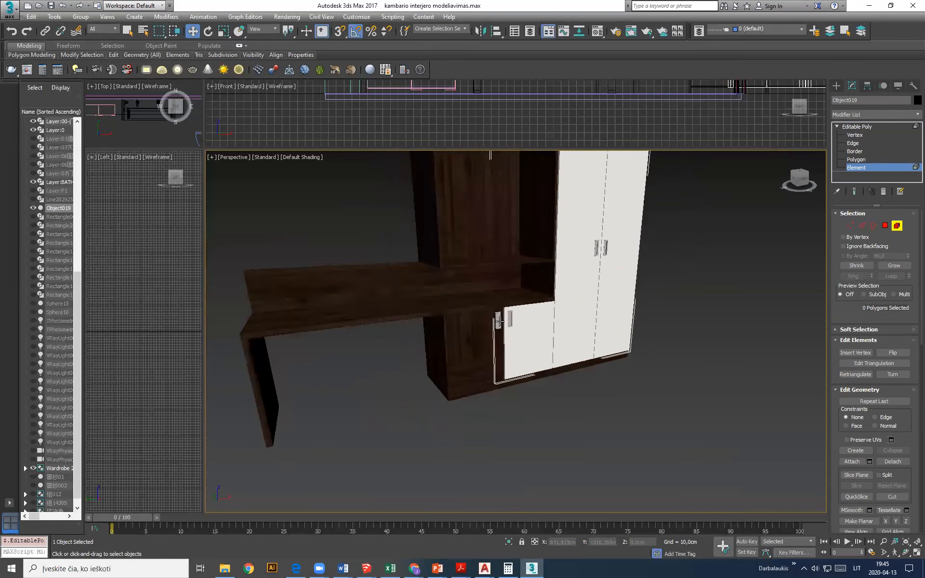
{"action": "scroll", "coordinate": [489, 296], "scroll_direction": "up", "scroll_amount": 5}
{"action": "scroll", "coordinate": [487, 301], "scroll_direction": "down", "scroll_amount": 4}
{"action": "left_click_drag", "start_coordinate": [517, 356], "coordinate": [530, 354]}
{"action": "key", "text": "Delete"}
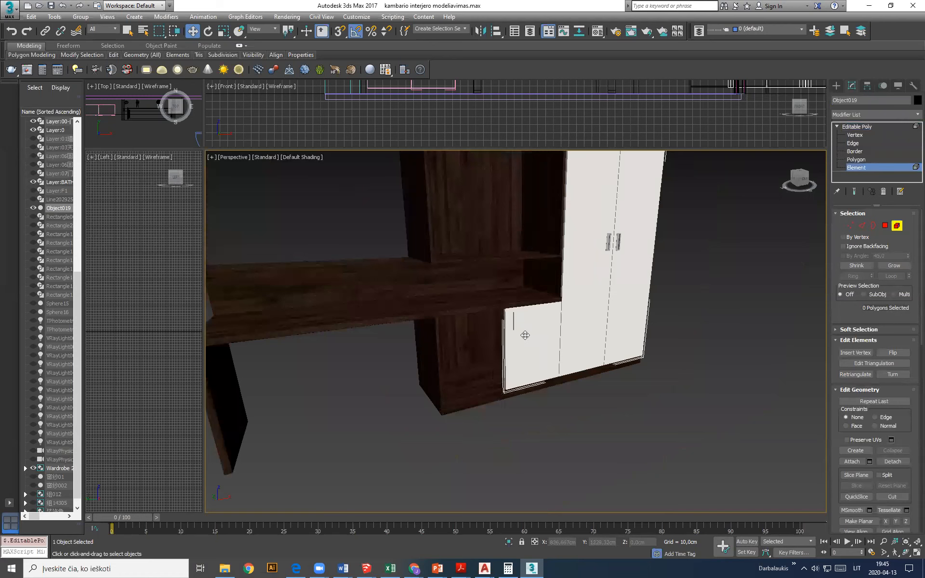
Select the remaining lower short door, switch to Polygon level, and pick its large lower front face and the narrow front face above it
{"action": "left_click", "coordinate": [525, 335]}
{"action": "scroll", "coordinate": [510, 354], "scroll_direction": "up", "scroll_amount": 3}
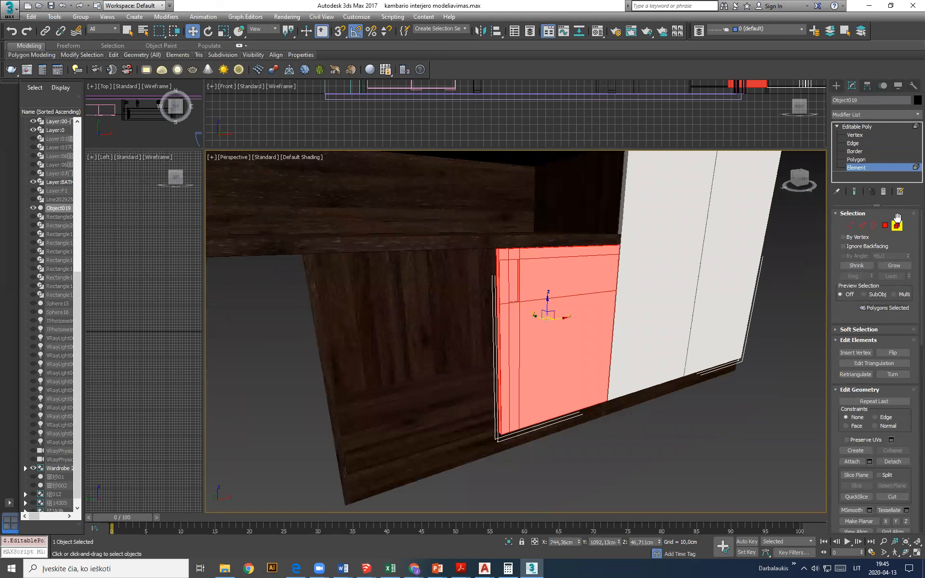
{"action": "left_click", "coordinate": [888, 228]}
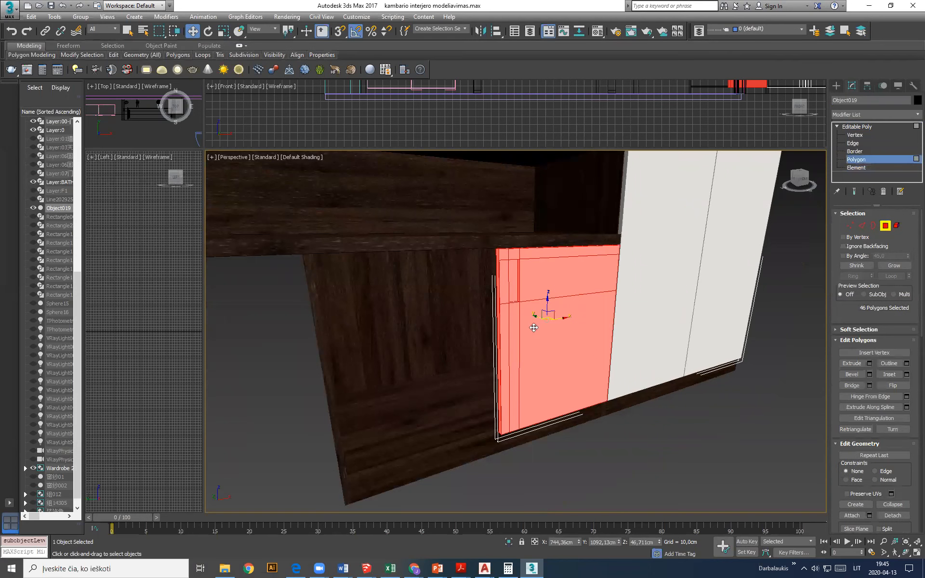
{"action": "left_click", "coordinate": [538, 354]}
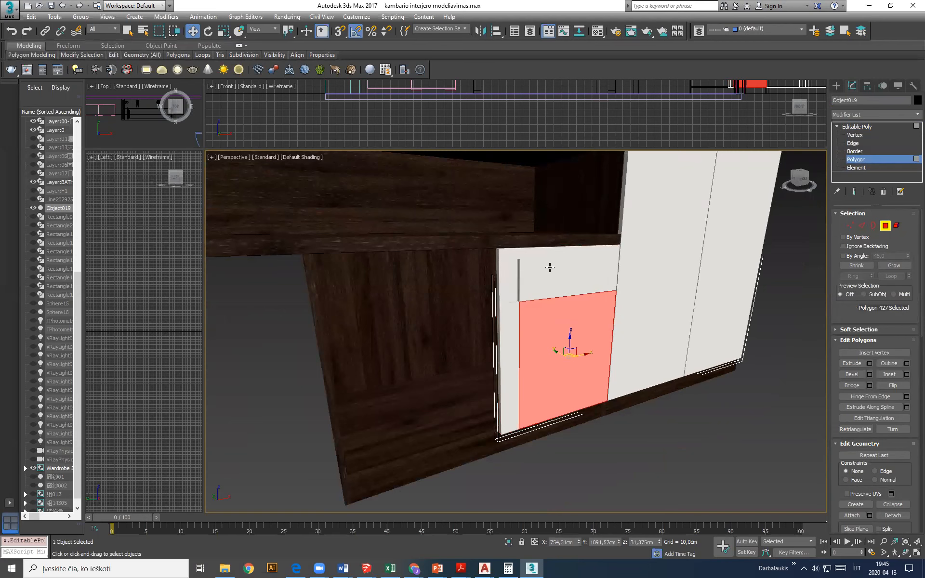
{"action": "left_click", "coordinate": [550, 268]}
{"action": "scroll", "coordinate": [503, 299], "scroll_direction": "up", "scroll_amount": 2}
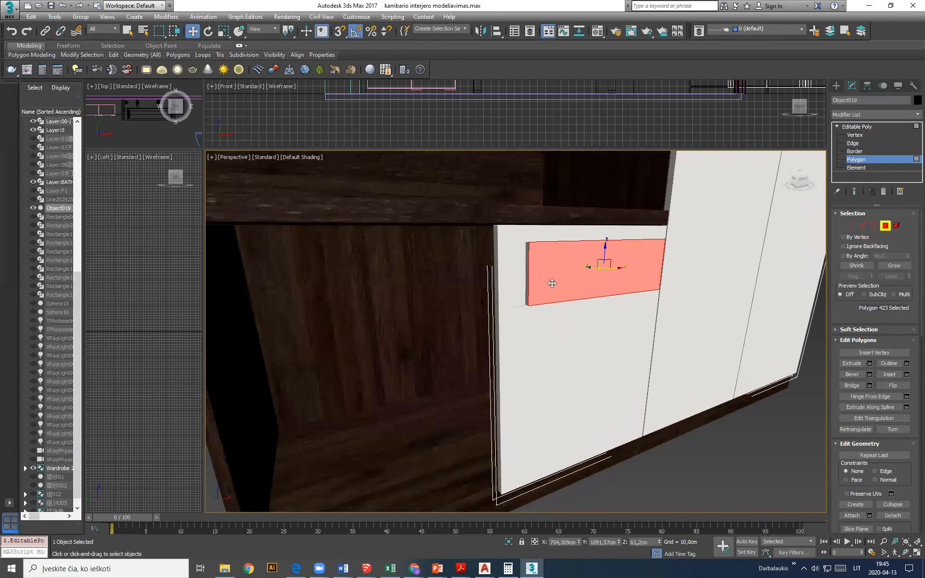
Pick the separate front faces of the remaining lower short door one by one to examine how its front is divided
{"action": "left_click", "coordinate": [551, 343]}
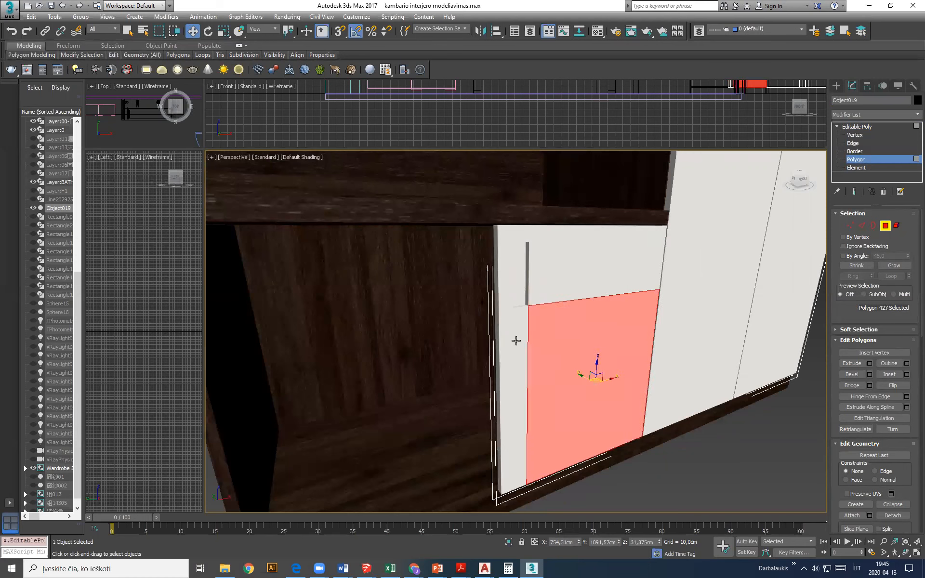
{"action": "left_click", "coordinate": [506, 330]}
{"action": "left_click", "coordinate": [508, 260]}
{"action": "left_click", "coordinate": [539, 259]}
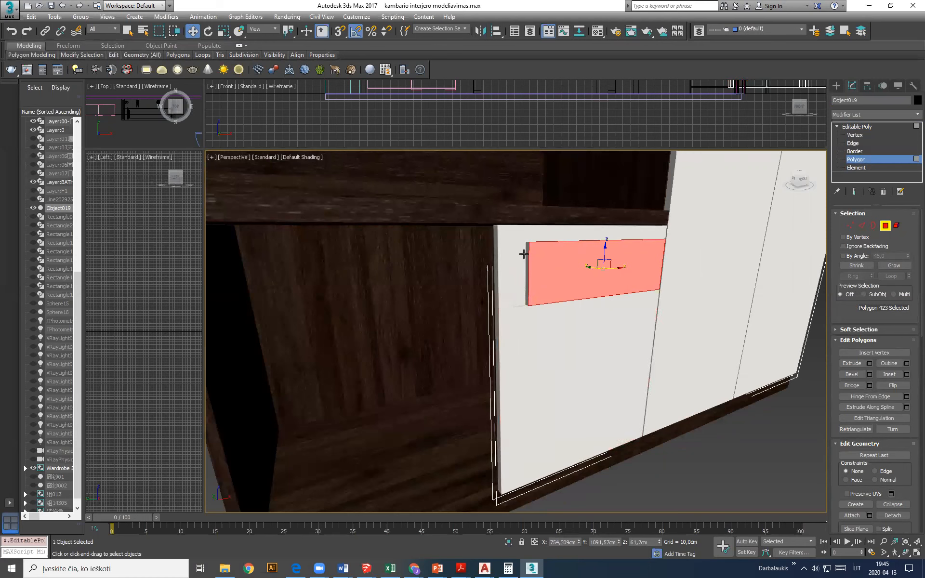
Display edged faces in the perspective view and check the short door's divisions by picking its large and narrow lower front faces
{"action": "key", "text": "F4"}
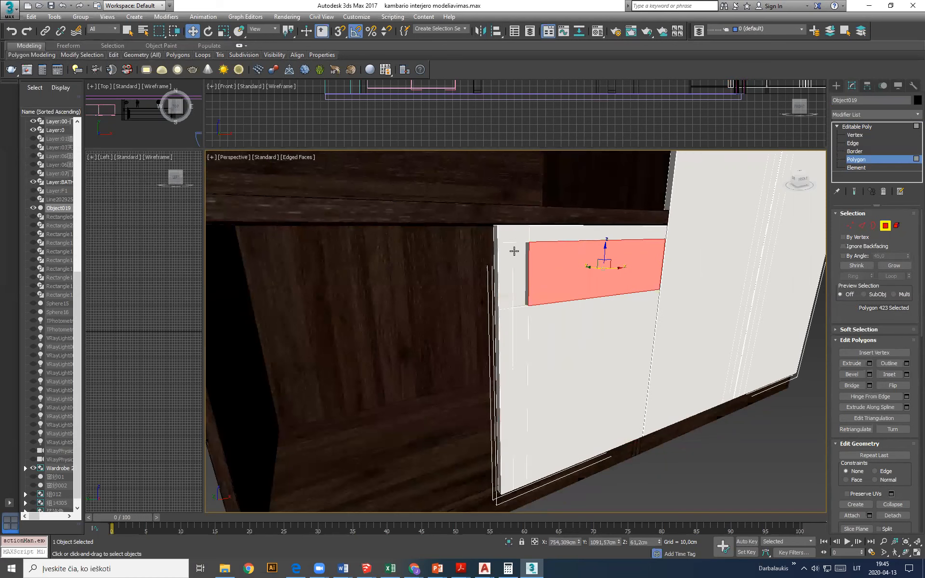
{"action": "scroll", "coordinate": [548, 318], "scroll_direction": "up", "scroll_amount": 2}
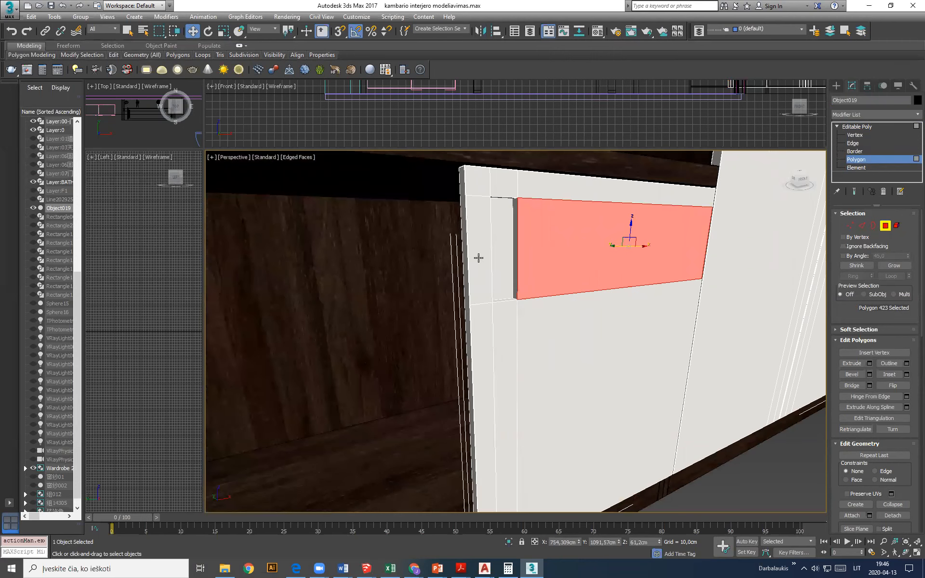
{"action": "scroll", "coordinate": [520, 310], "scroll_direction": "down", "scroll_amount": 1}
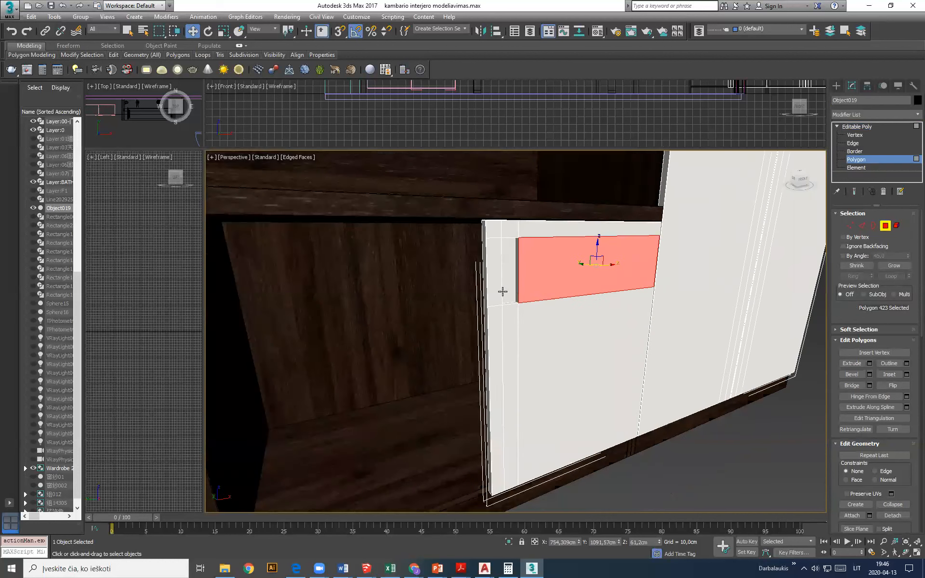
{"action": "left_click", "coordinate": [530, 325]}
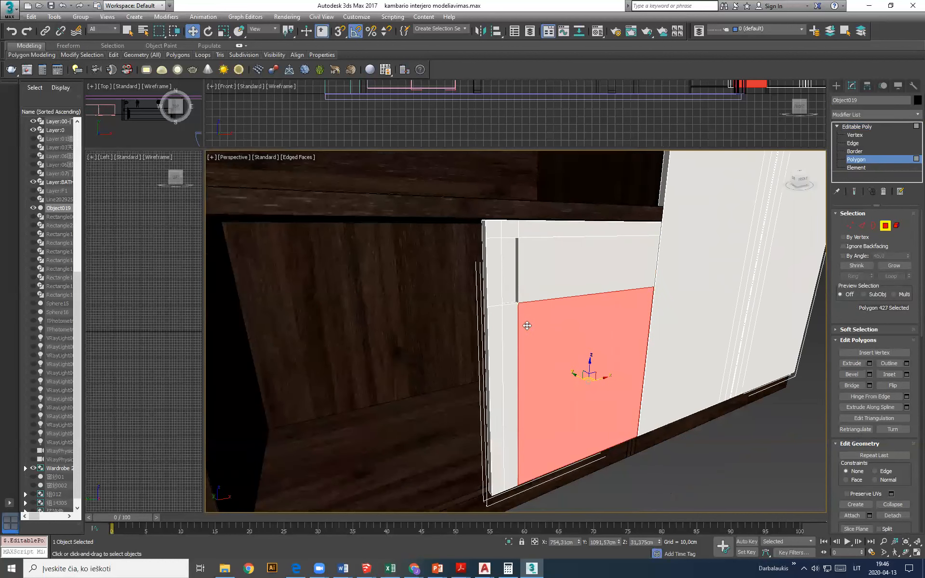
{"action": "left_click", "coordinate": [509, 327]}
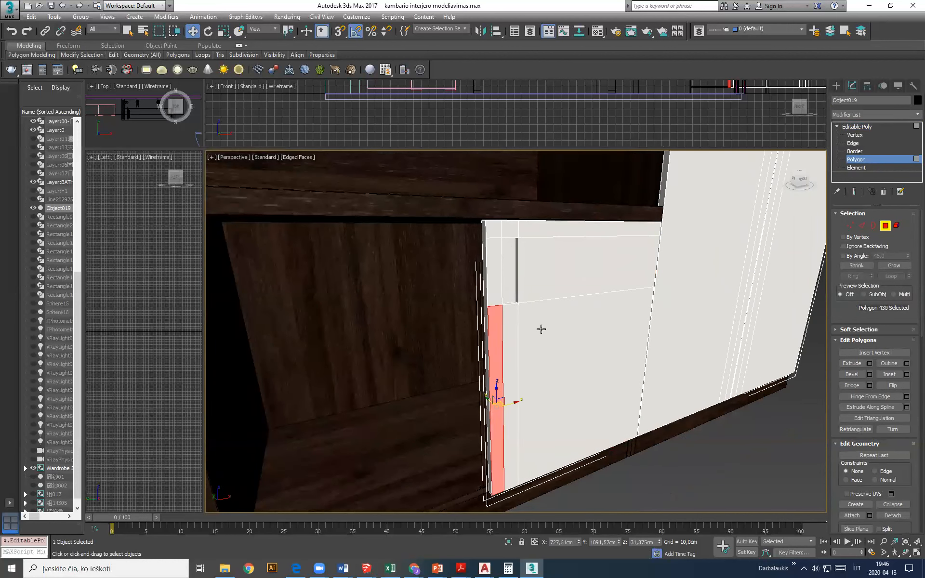
{"action": "left_click", "coordinate": [540, 328]}
{"action": "scroll", "coordinate": [558, 307], "scroll_direction": "down", "scroll_amount": 2}
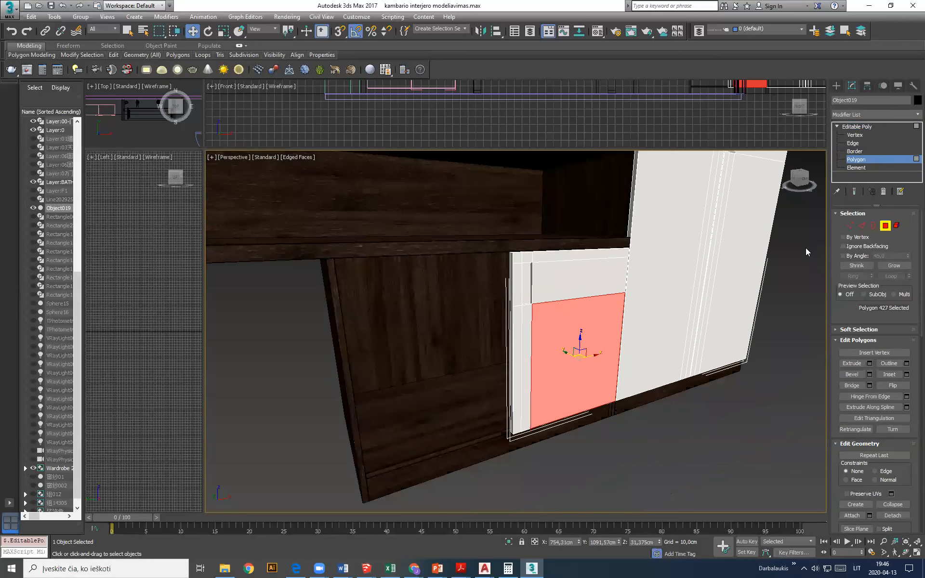
Delete the whole remaining lower short door as an element and return the doors object to object level
{"action": "left_click", "coordinate": [899, 229]}
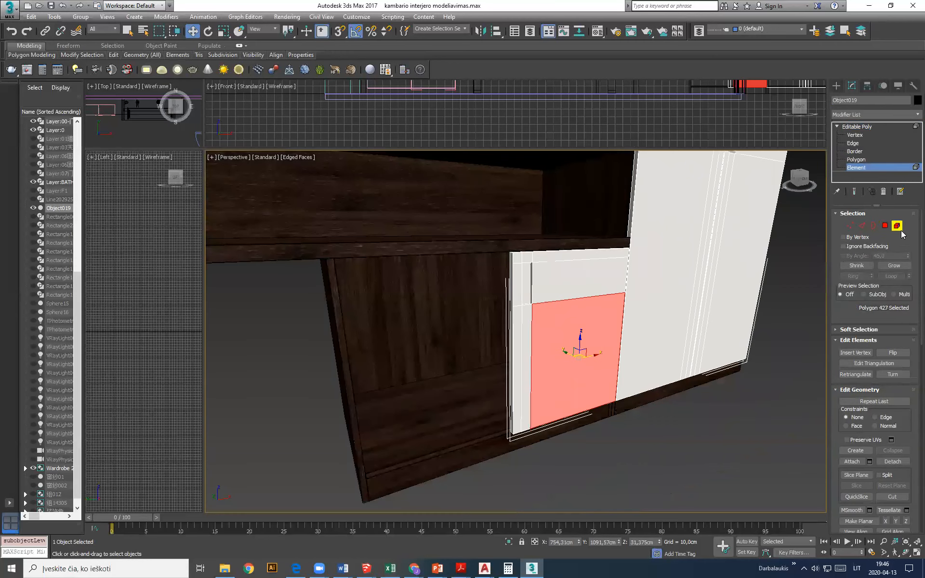
{"action": "left_click", "coordinate": [554, 291]}
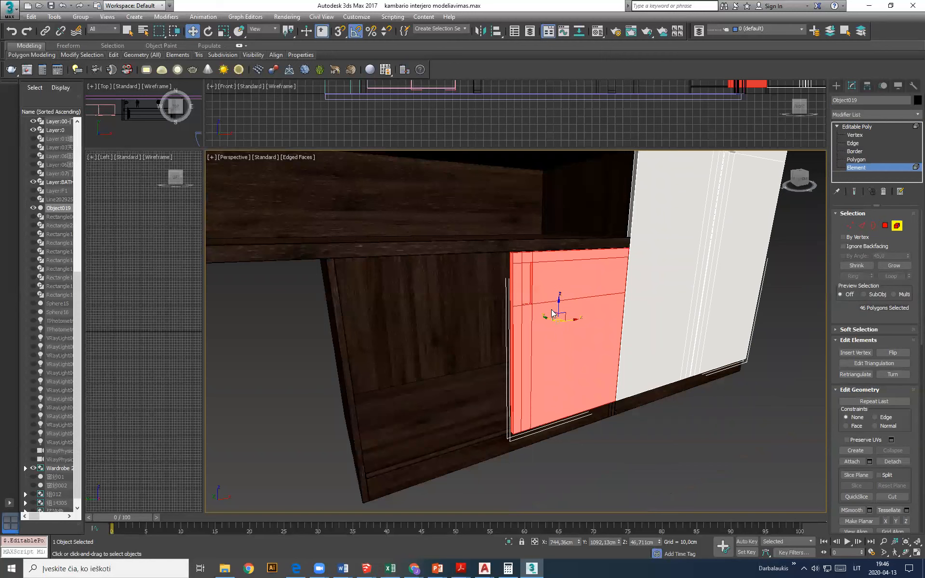
{"action": "key", "text": "Delete"}
{"action": "scroll", "coordinate": [491, 366], "scroll_direction": "down", "scroll_amount": 4}
{"action": "scroll", "coordinate": [508, 311], "scroll_direction": "down", "scroll_amount": 3}
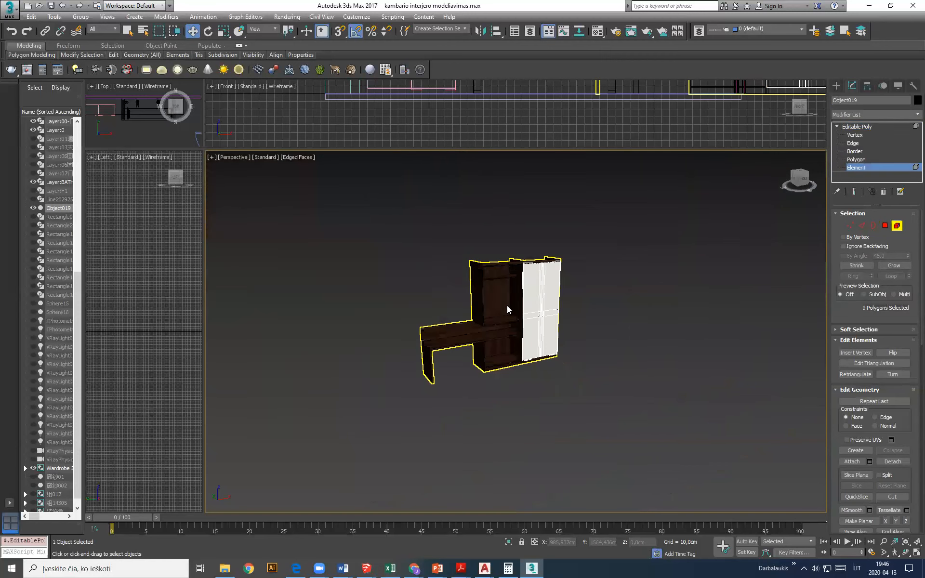
{"action": "scroll", "coordinate": [512, 312], "scroll_direction": "up", "scroll_amount": 2}
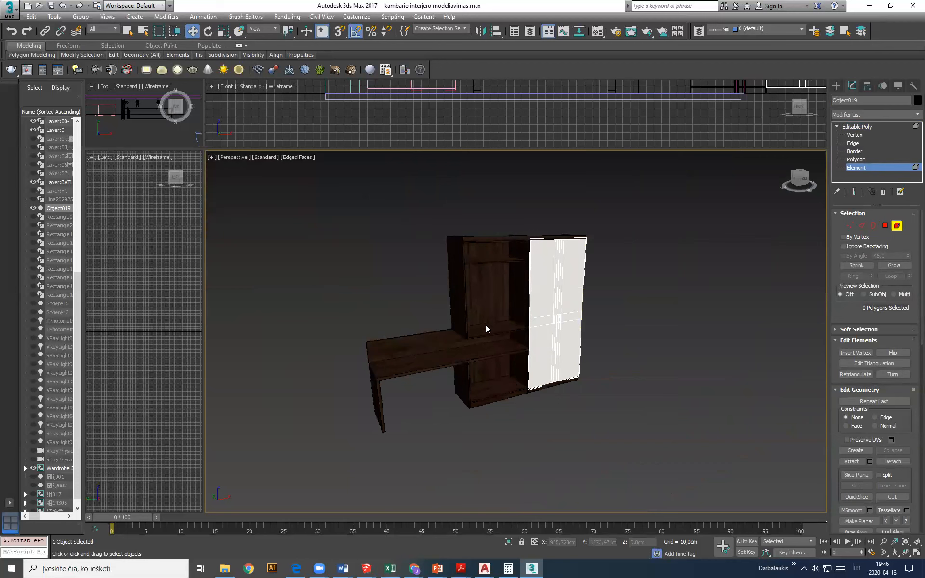
{"action": "left_click", "coordinate": [897, 226]}
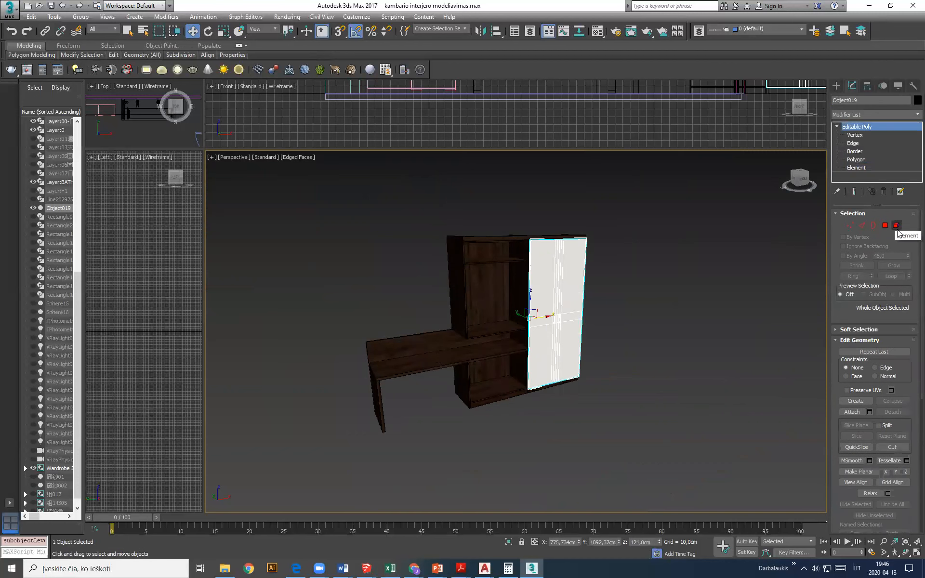
Select the remaining wardrobe group with the desk and ungroup it
{"action": "left_click", "coordinate": [430, 355]}
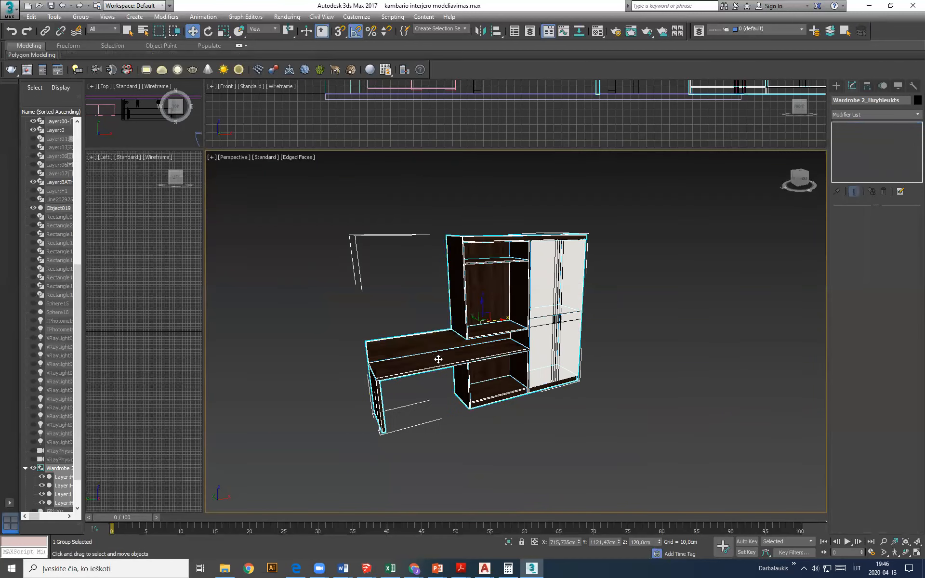
{"action": "scroll", "coordinate": [448, 364], "scroll_direction": "up", "scroll_amount": 4}
{"action": "scroll", "coordinate": [461, 313], "scroll_direction": "down", "scroll_amount": 5}
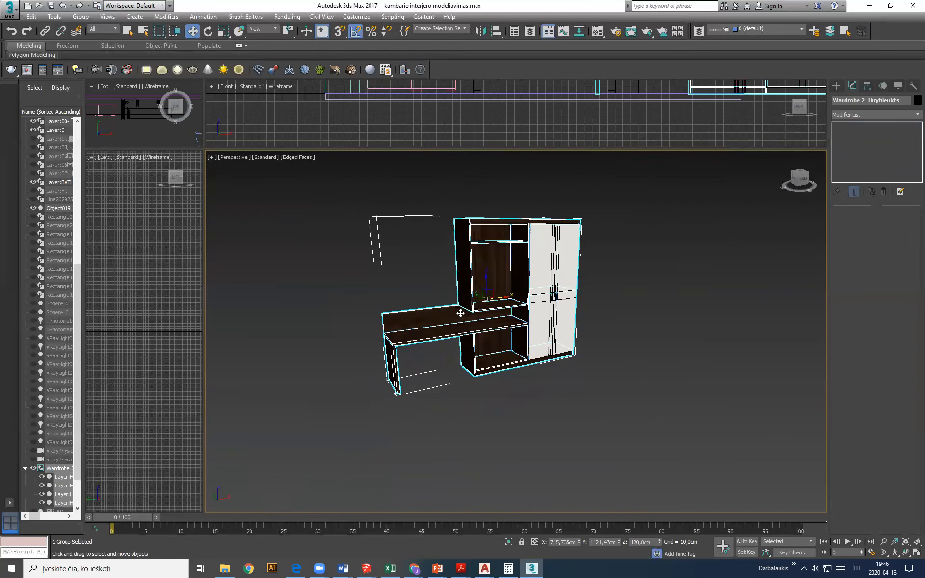
{"action": "scroll", "coordinate": [452, 323], "scroll_direction": "up", "scroll_amount": 3}
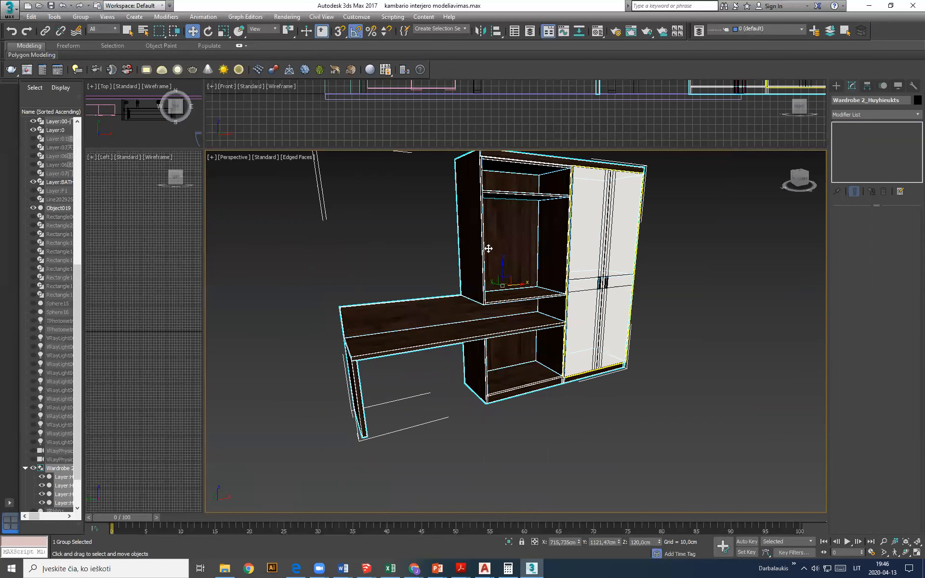
{"action": "middle_click_drag", "start_coordinate": [479, 289], "coordinate": [475, 311], "text": "alt"}
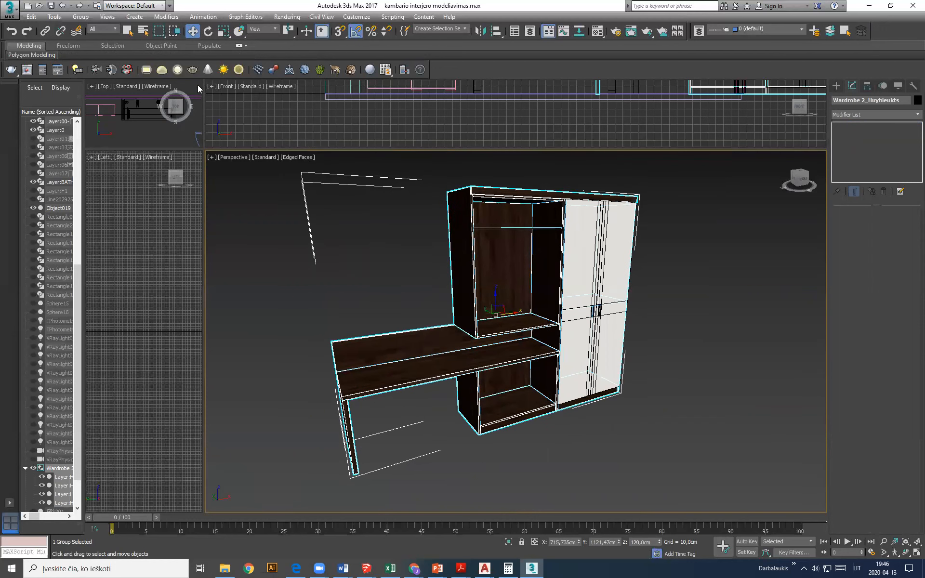
{"action": "left_click", "coordinate": [80, 17]}
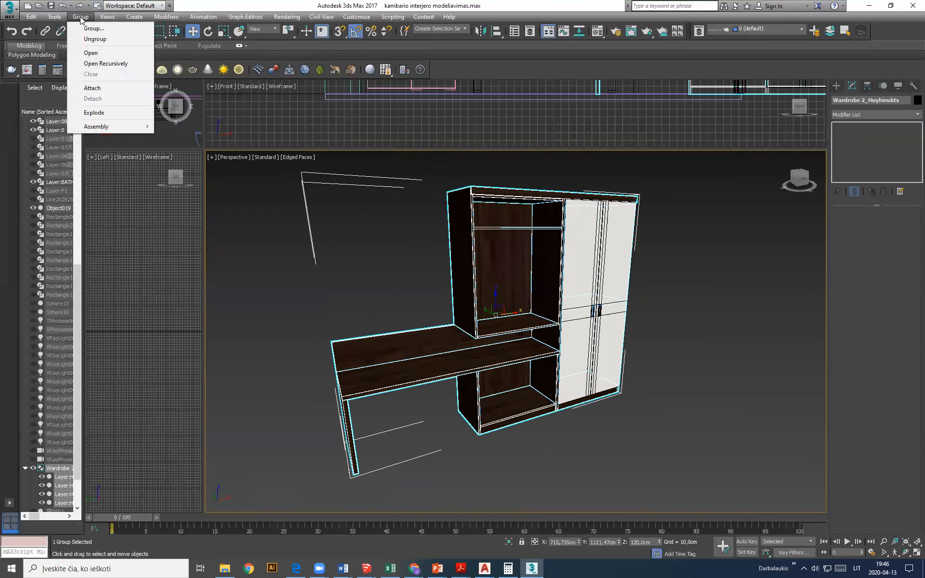
{"action": "left_click", "coordinate": [99, 39]}
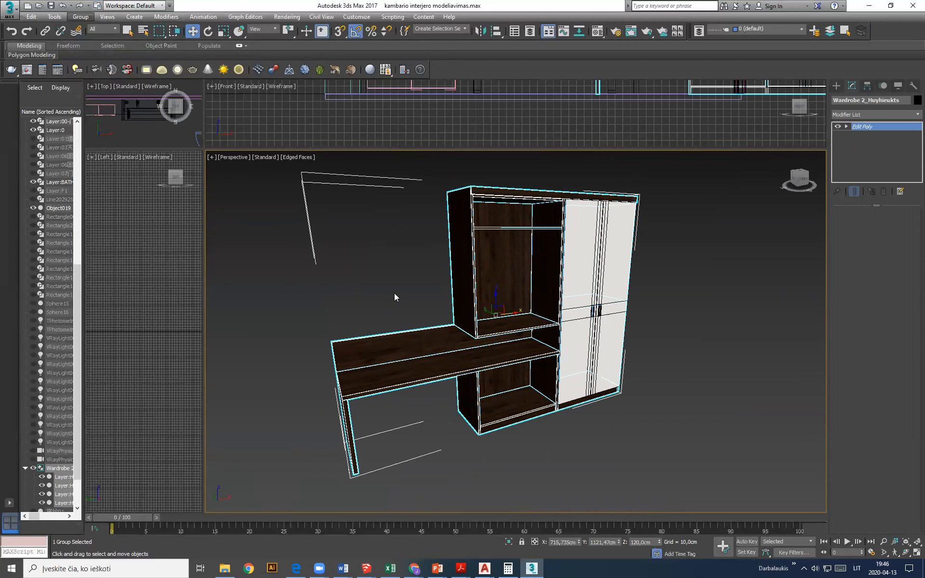
Clear the selection and delete the long upright back panel standing above the desk
{"action": "left_click", "coordinate": [299, 297]}
{"action": "left_click", "coordinate": [378, 352]}
{"action": "middle_click_drag", "start_coordinate": [404, 378], "coordinate": [387, 359]}
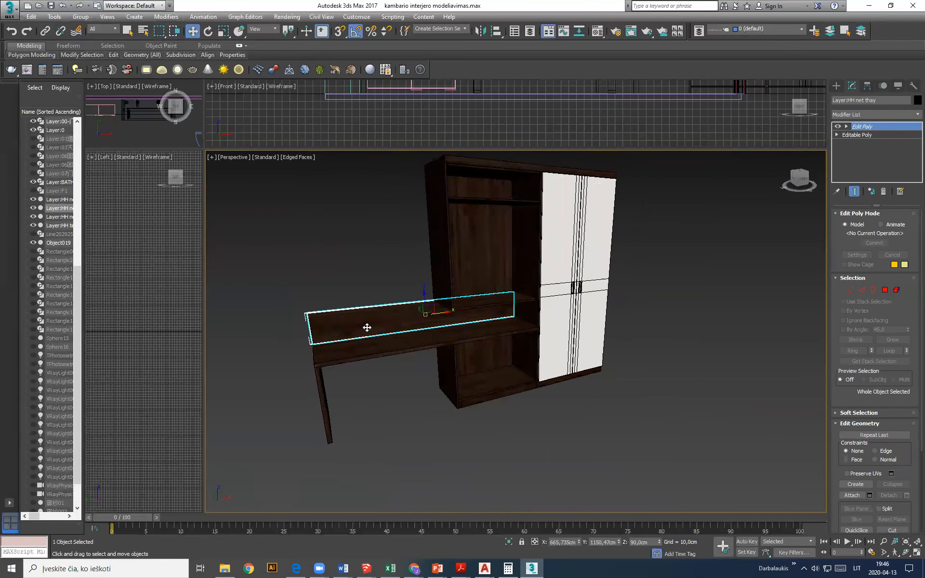
{"action": "key", "text": "Delete"}
Select the object holding the horizontal boards and delete its desktop board at Element level
{"action": "left_click", "coordinate": [374, 346]}
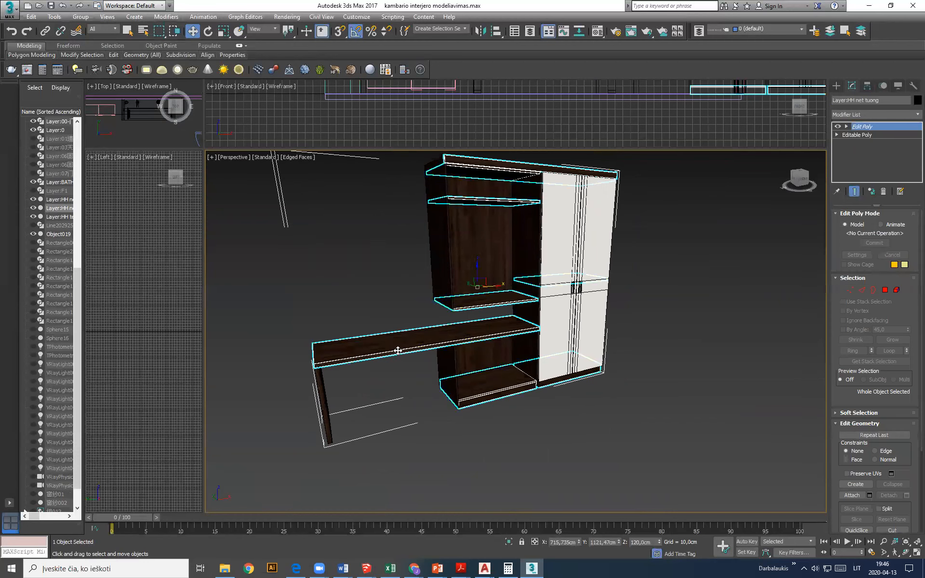
{"action": "scroll", "coordinate": [407, 368], "scroll_direction": "up", "scroll_amount": 3}
{"action": "scroll", "coordinate": [412, 371], "scroll_direction": "down", "scroll_amount": 3}
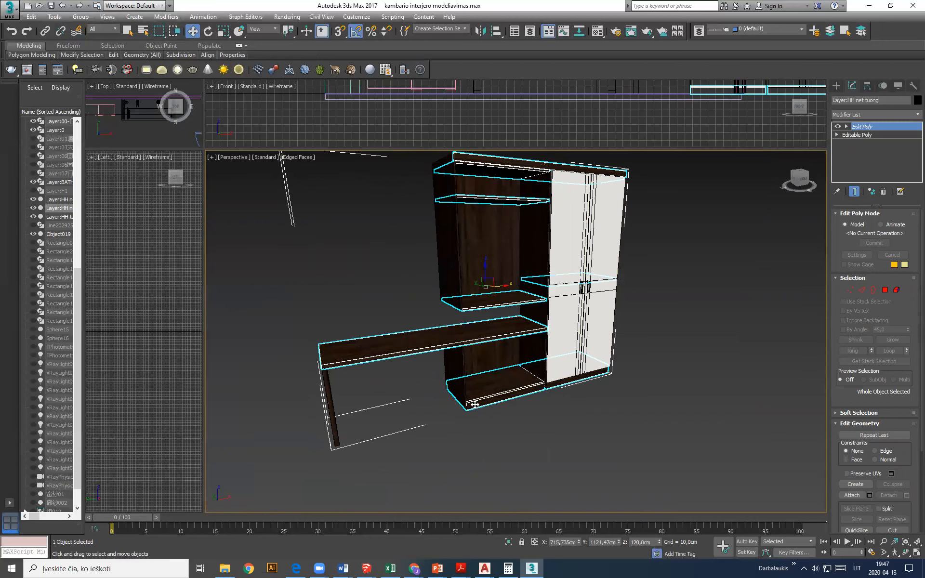
{"action": "left_click", "coordinate": [329, 396]}
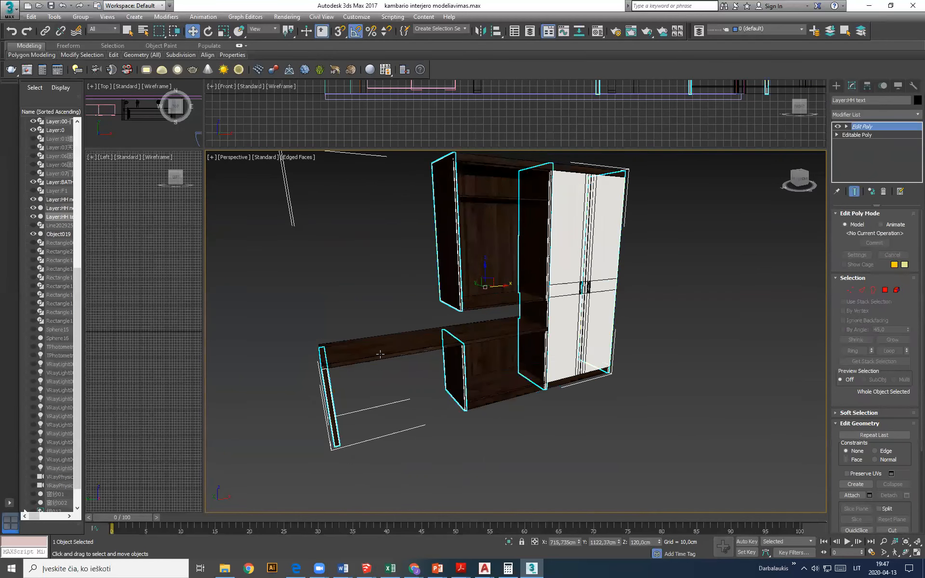
{"action": "left_click", "coordinate": [388, 348]}
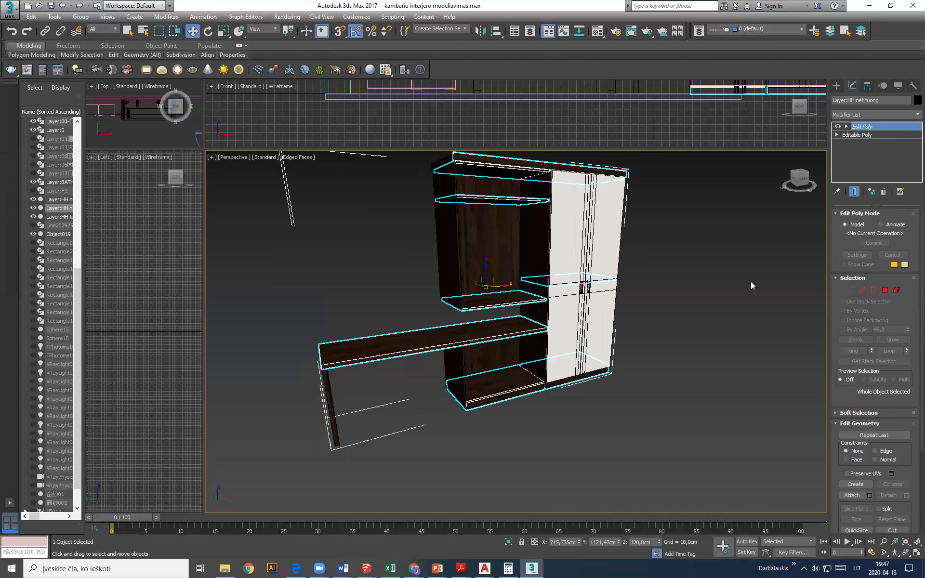
{"action": "left_click", "coordinate": [896, 290]}
{"action": "left_click", "coordinate": [407, 342]}
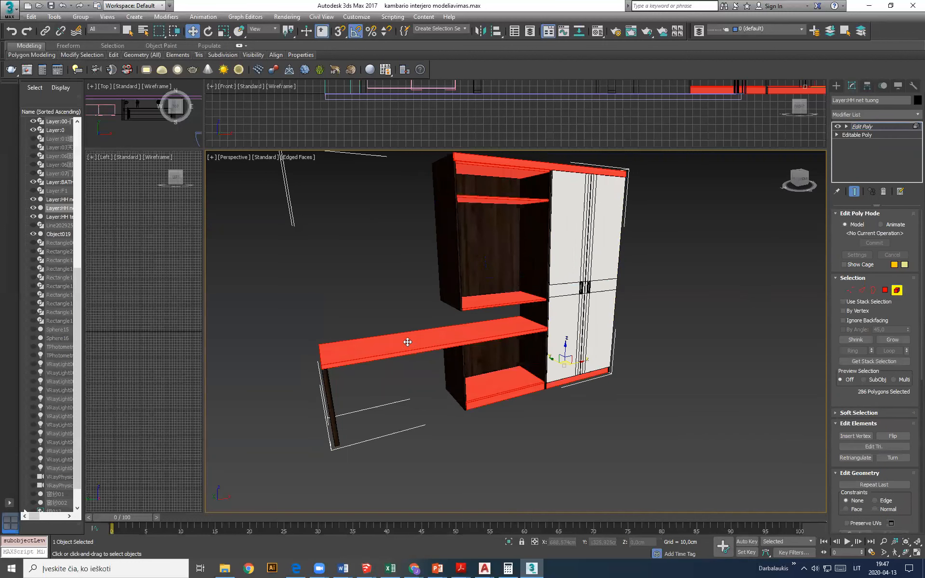
{"action": "left_click", "coordinate": [386, 359]}
{"action": "key", "text": "Delete"}
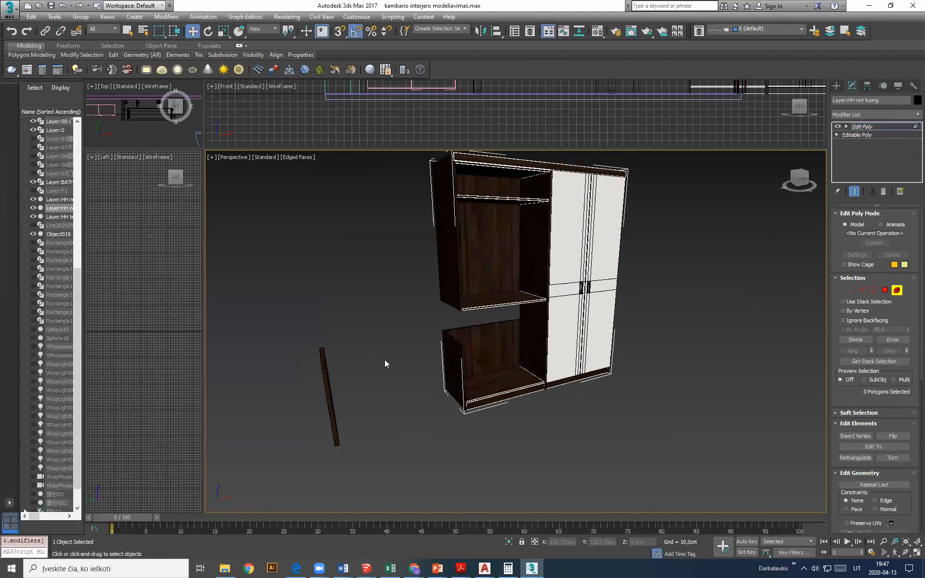
Delete the bottom board, front plinth, middle shelf and upper shelf of the open left-hand wardrobe section
{"action": "left_click", "coordinate": [502, 385]}
{"action": "key", "text": "Delete"}
{"action": "left_click", "coordinate": [506, 304]}
{"action": "key", "text": "Delete"}
{"action": "left_click", "coordinate": [507, 388]}
{"action": "key", "text": "Delete"}
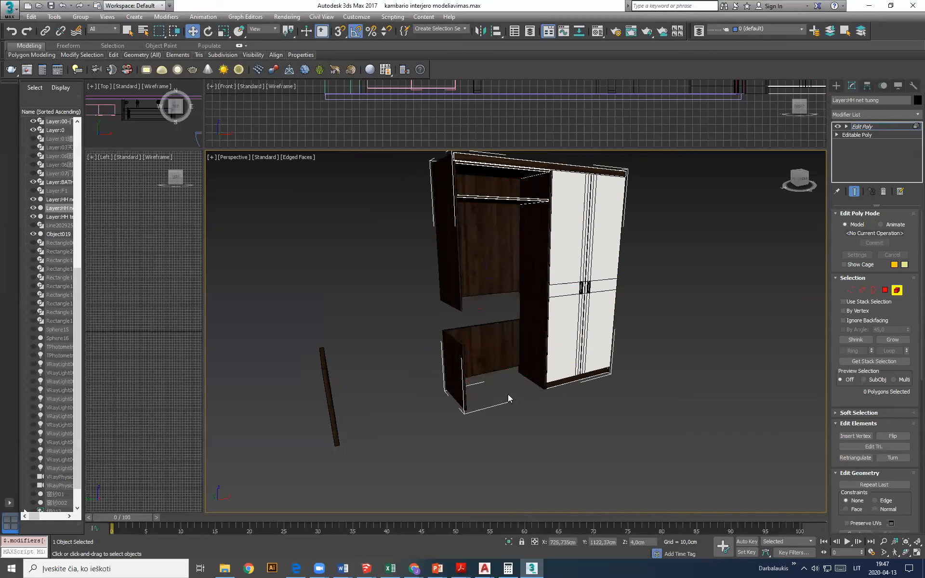
{"action": "left_click", "coordinate": [492, 198]}
{"action": "key", "text": "Delete"}
Delete the upper horizontal panel element of the open left-hand section and leave Element level
{"action": "left_click", "coordinate": [487, 158]}
{"action": "middle_click_drag", "start_coordinate": [494, 232], "coordinate": [491, 287], "text": "alt"}
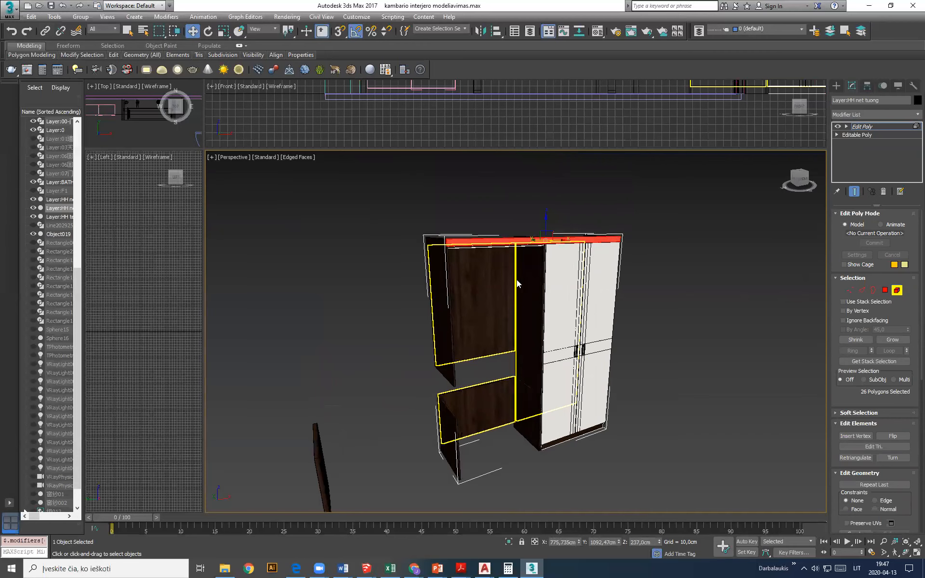
{"action": "middle_click_drag", "start_coordinate": [485, 385], "coordinate": [395, 322], "text": "alt"}
{"action": "key", "text": "Delete"}
{"action": "scroll", "coordinate": [442, 314], "scroll_direction": "down", "scroll_amount": 3}
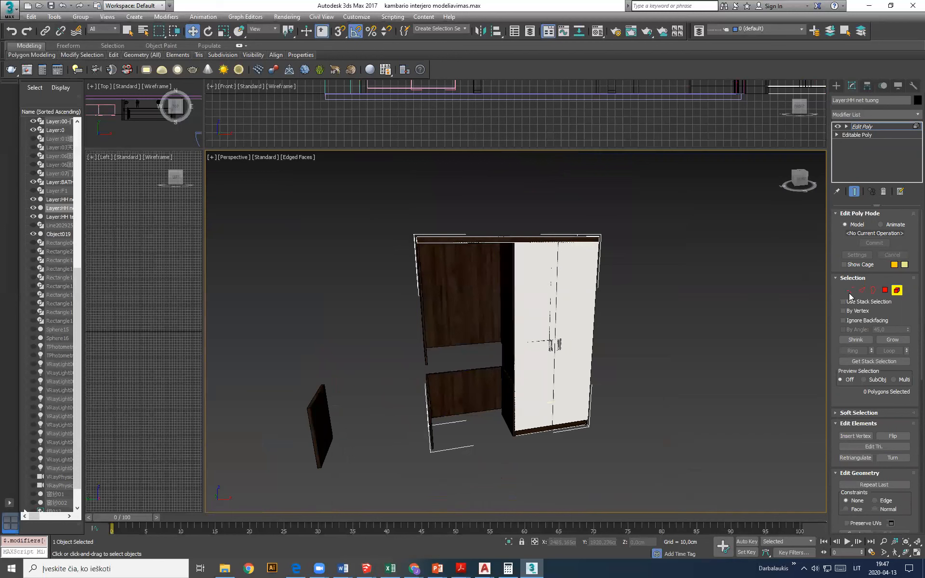
{"action": "left_click", "coordinate": [897, 290]}
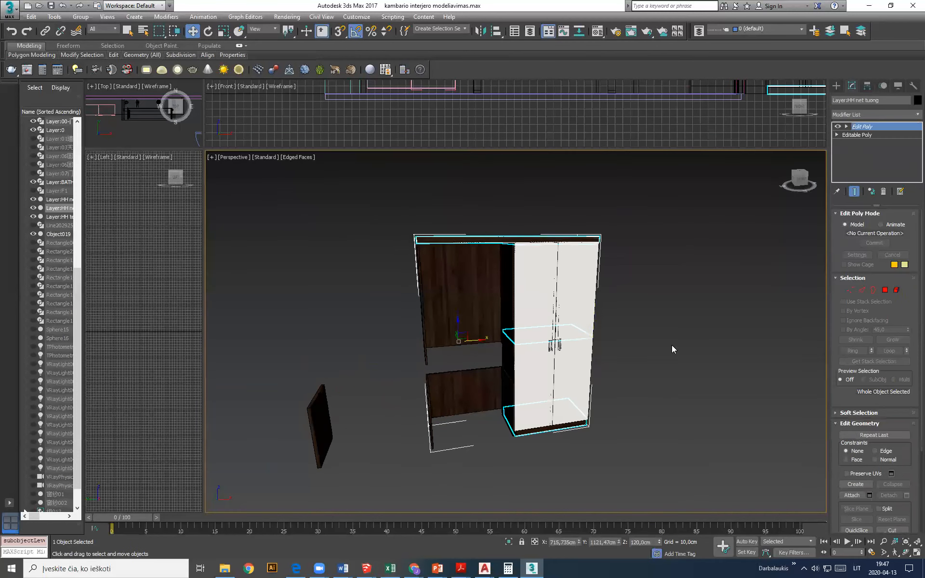
Select the back-panel object and delete the upper back panel of the open left-hand section at Element level
{"action": "left_click", "coordinate": [454, 318]}
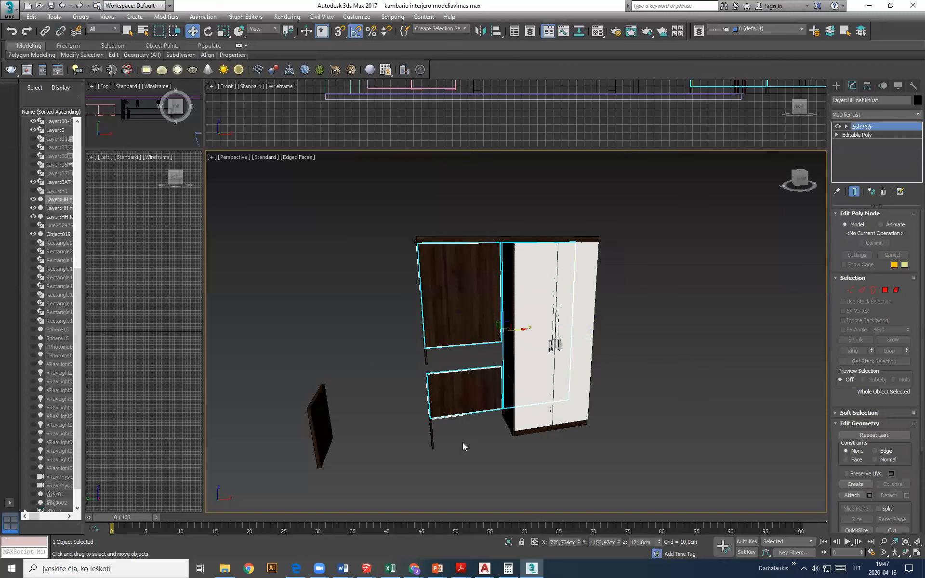
{"action": "middle_click_drag", "start_coordinate": [460, 423], "coordinate": [466, 404], "text": "alt"}
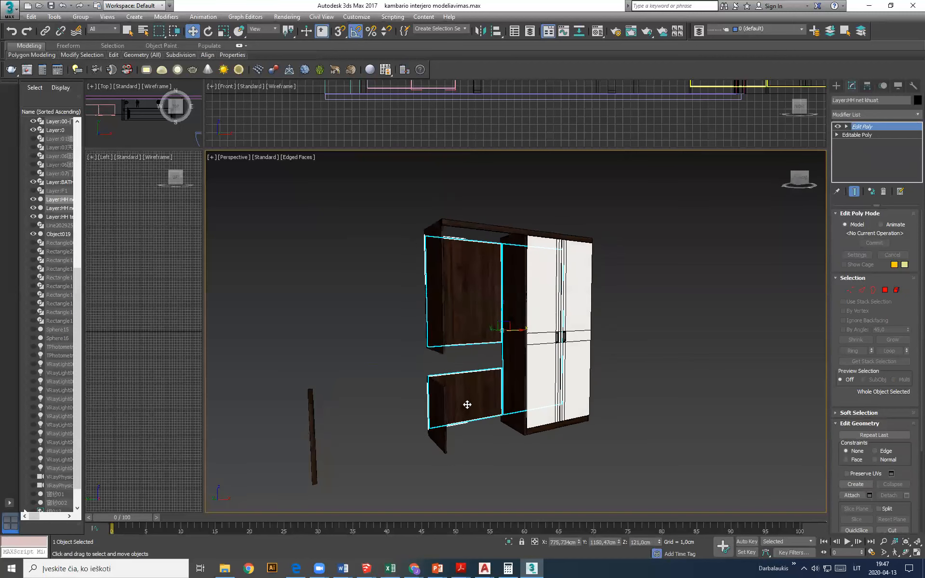
{"action": "left_click", "coordinate": [897, 290]}
{"action": "left_click", "coordinate": [460, 397], "text": "alt"}
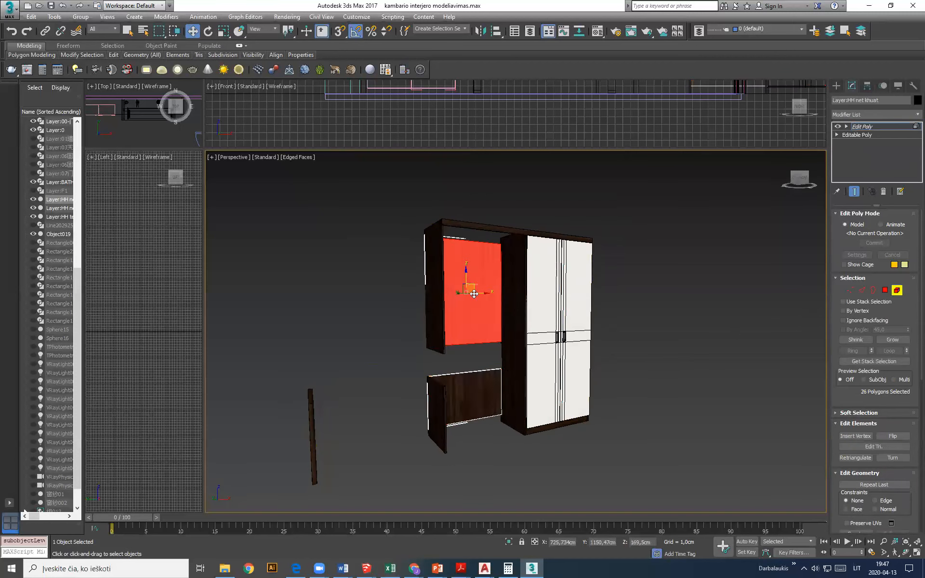
{"action": "mouse_move", "coordinate": [414, 372]}
{"action": "middle_mouse_down", "text": "alt"}
{"action": "mouse_move", "coordinate": [553, 375]}
{"action": "mouse_move", "coordinate": [392, 380]}
{"action": "mouse_move", "coordinate": [400, 378]}
{"action": "middle_mouse_up", "text": "alt"}
Delete the lower back panel element of the open left-hand section and leave Element level
{"action": "left_click", "coordinate": [460, 385]}
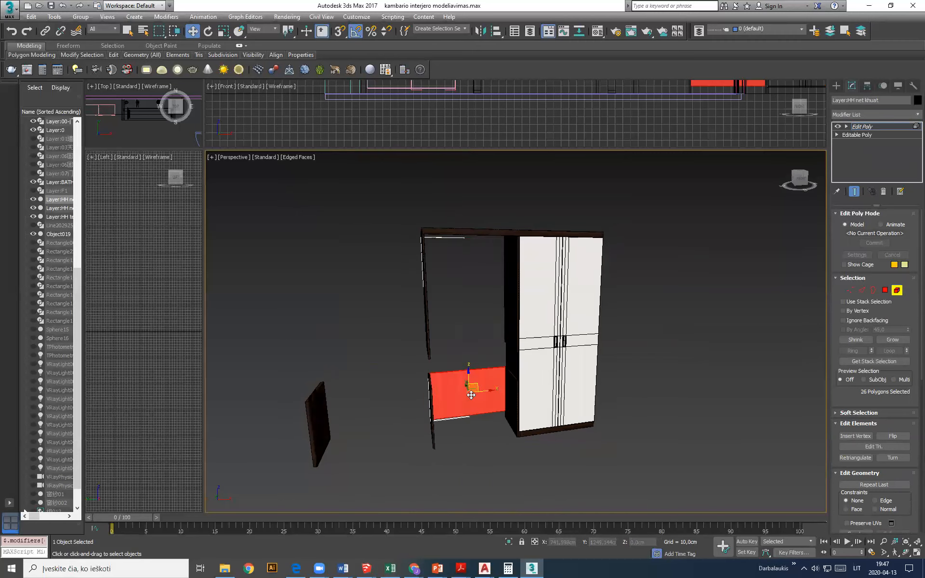
{"action": "middle_click_drag", "start_coordinate": [429, 435], "coordinate": [450, 424], "text": "alt"}
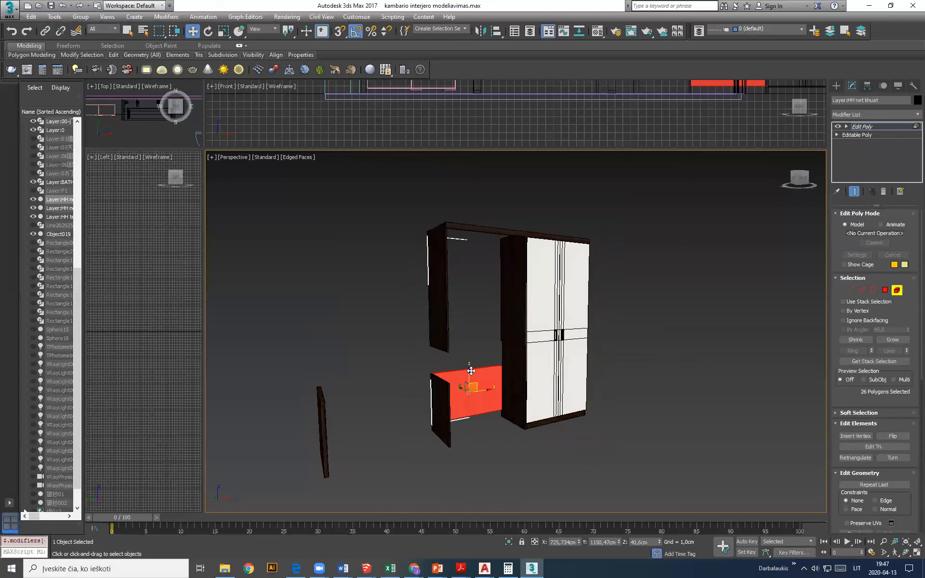
{"action": "mouse_move", "coordinate": [470, 371]}
{"action": "left_mouse_down"}
{"action": "mouse_move", "coordinate": [471, 362]}
{"action": "mouse_move", "coordinate": [472, 379]}
{"action": "left_mouse_up"}
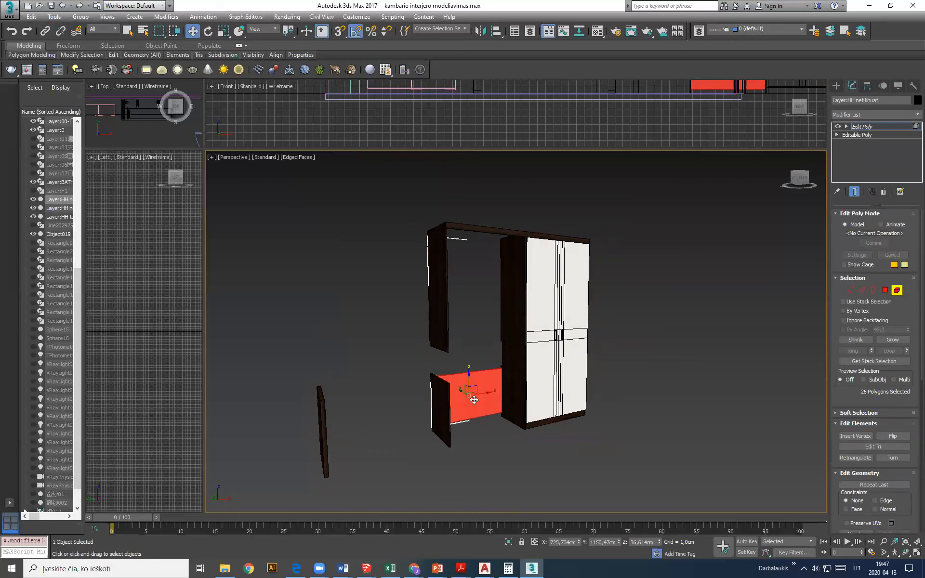
{"action": "key", "text": "Delete"}
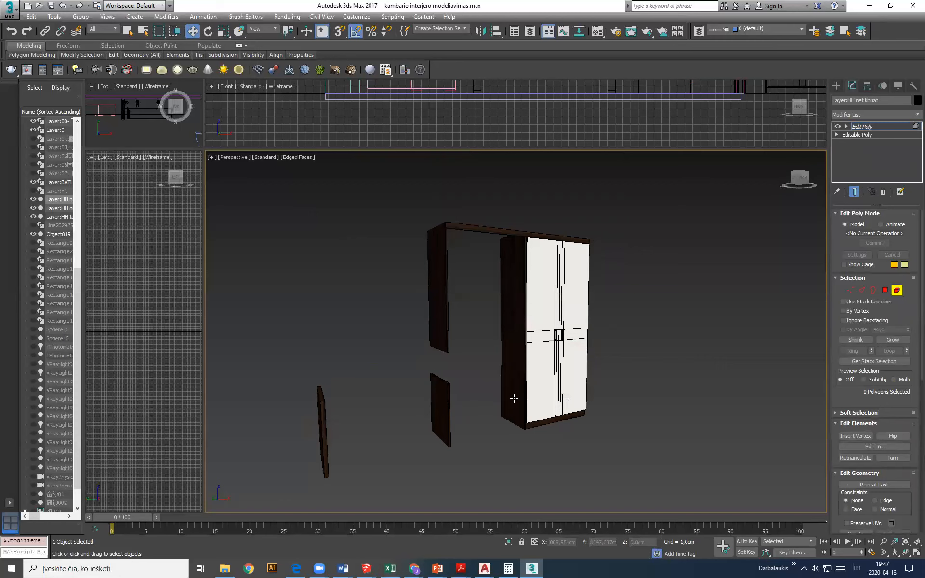
{"action": "mouse_move", "coordinate": [450, 330]}
{"action": "middle_mouse_down", "text": "alt"}
{"action": "mouse_move", "coordinate": [562, 363]}
{"action": "mouse_move", "coordinate": [585, 351]}
{"action": "mouse_move", "coordinate": [434, 337]}
{"action": "middle_mouse_up", "text": "alt"}
{"action": "left_click", "coordinate": [901, 292]}
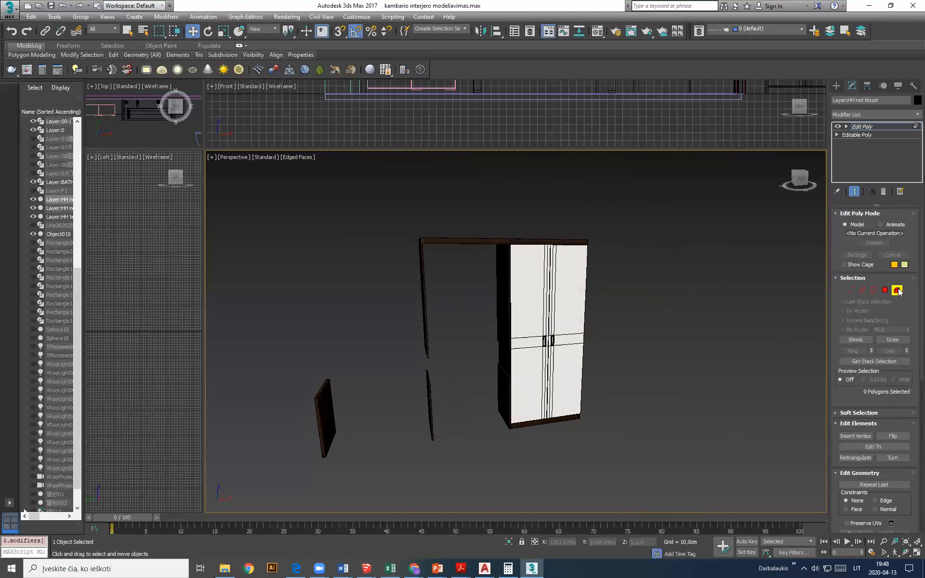
Select the side-panel object and delete its lower and upper left uprights and the detached desk side panel at Element level
{"action": "left_click", "coordinate": [431, 399]}
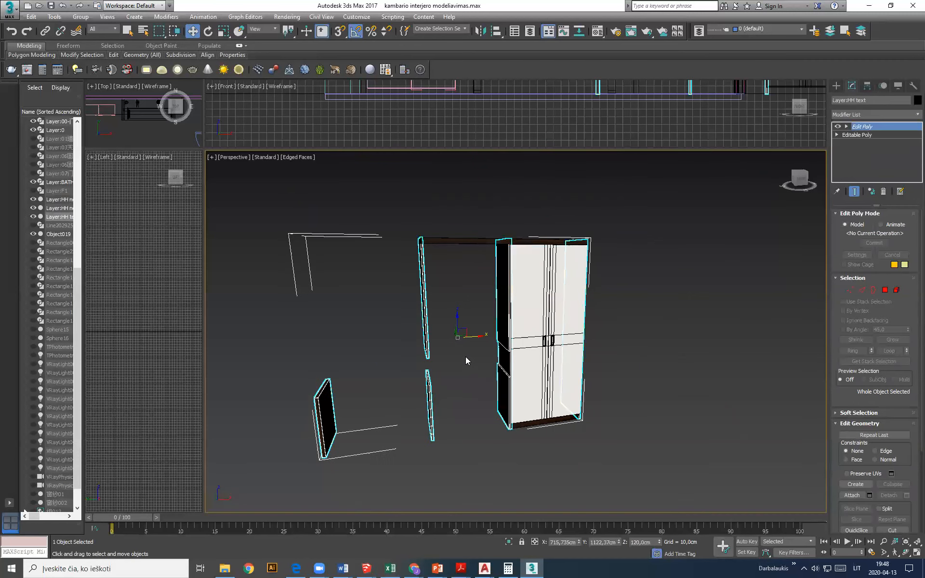
{"action": "key", "text": "z"}
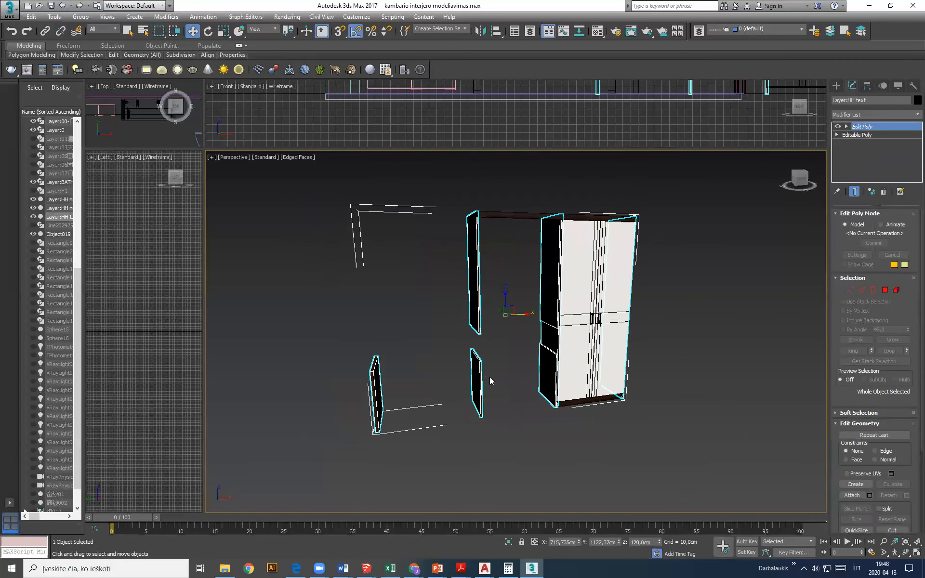
{"action": "left_click", "coordinate": [897, 290]}
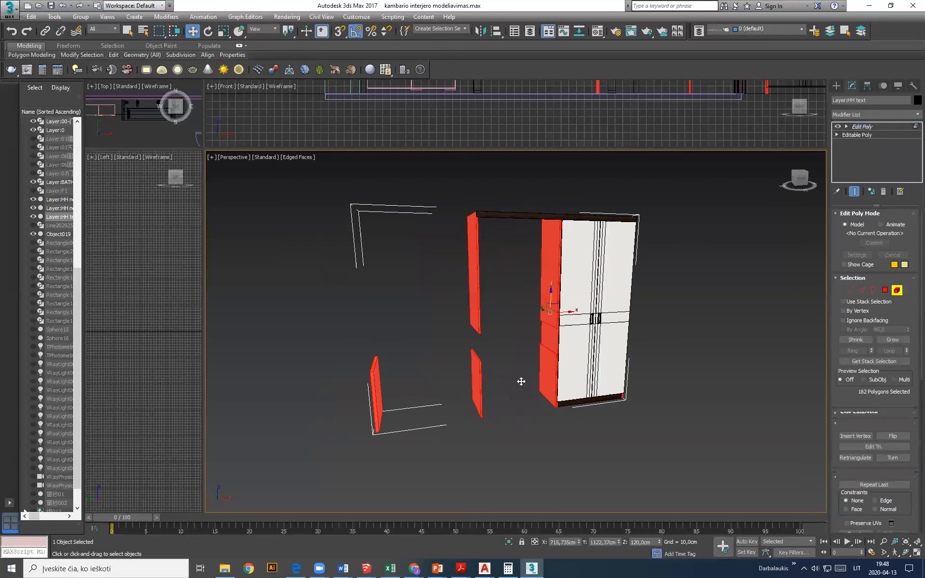
{"action": "left_click", "coordinate": [478, 389]}
{"action": "left_click", "coordinate": [504, 310]}
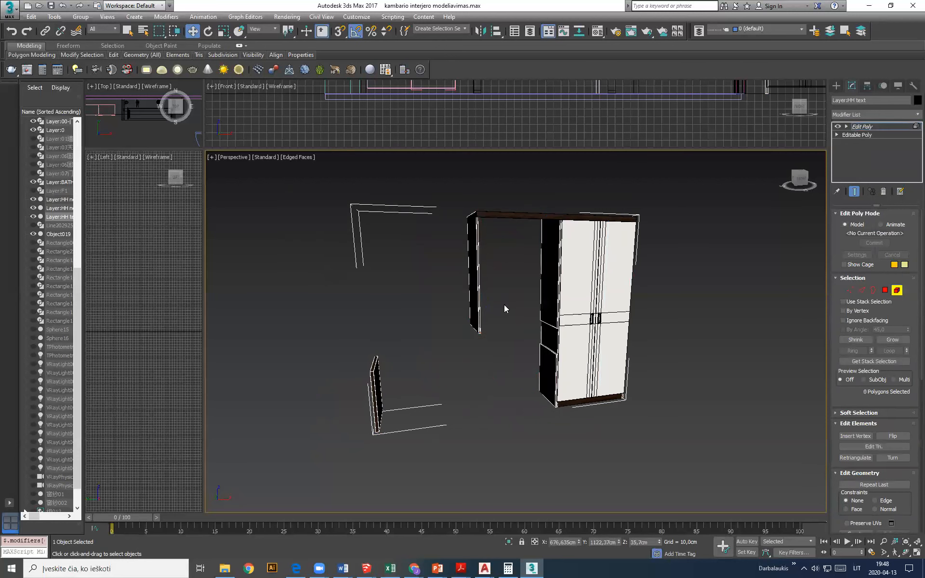
{"action": "left_click", "coordinate": [474, 295]}
{"action": "key", "text": "Delete"}
{"action": "left_click", "coordinate": [373, 388]}
{"action": "key", "text": "Delete"}
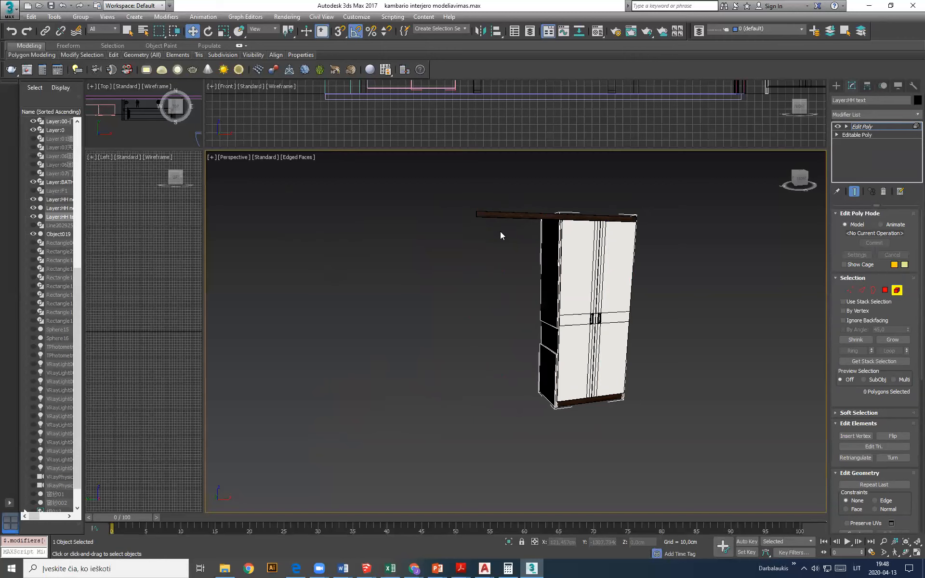
Delete the extra upper and lower panel elements covering the left side of the two-door wardrobe
{"action": "left_click", "coordinate": [553, 309]}
{"action": "key", "text": "Delete"}
{"action": "left_click", "coordinate": [545, 379]}
{"action": "key", "text": "Delete"}
{"action": "mouse_move", "coordinate": [511, 360]}
{"action": "middle_mouse_down", "text": "alt"}
{"action": "mouse_move", "coordinate": [518, 349]}
{"action": "mouse_move", "coordinate": [624, 366]}
{"action": "mouse_move", "coordinate": [628, 355]}
{"action": "mouse_move", "coordinate": [486, 344]}
{"action": "mouse_move", "coordinate": [508, 338]}
{"action": "mouse_move", "coordinate": [500, 351]}
{"action": "mouse_move", "coordinate": [500, 335]}
{"action": "mouse_move", "coordinate": [497, 349]}
{"action": "middle_mouse_up", "text": "alt"}
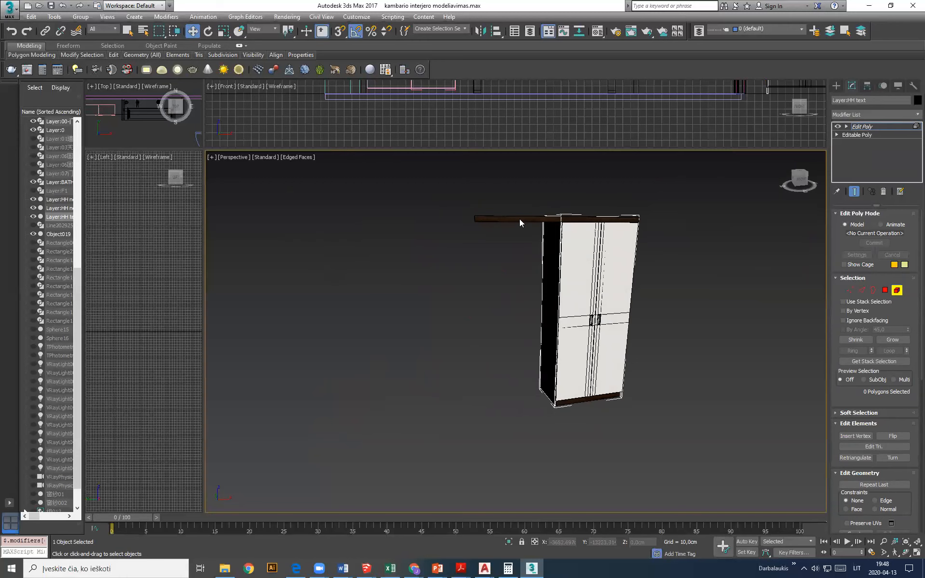
{"action": "mouse_move", "coordinate": [498, 223]}
{"action": "middle_mouse_down", "text": "alt"}
{"action": "mouse_move", "coordinate": [517, 252]}
{"action": "mouse_move", "coordinate": [517, 274]}
{"action": "mouse_move", "coordinate": [496, 234]}
{"action": "middle_mouse_up", "text": "alt"}
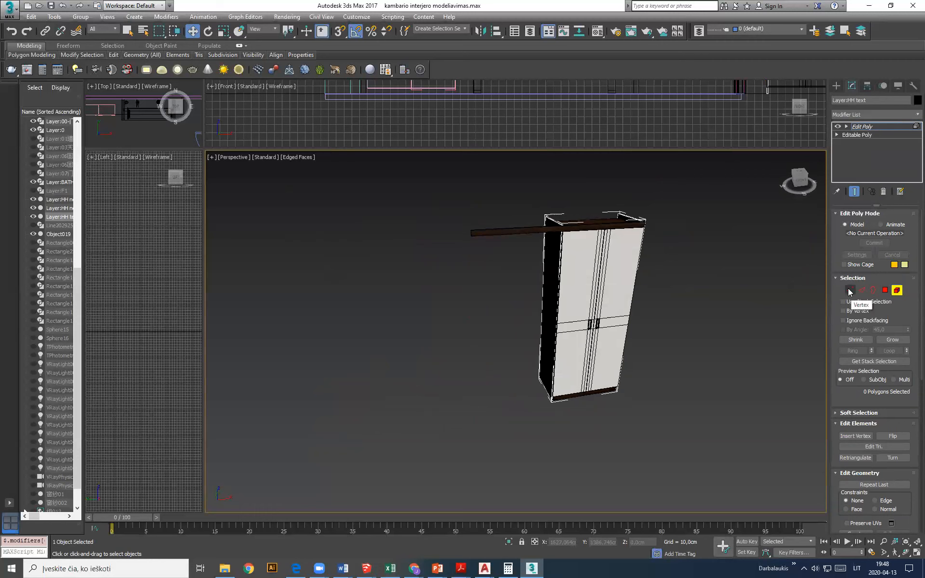
{"action": "left_click", "coordinate": [850, 291]}
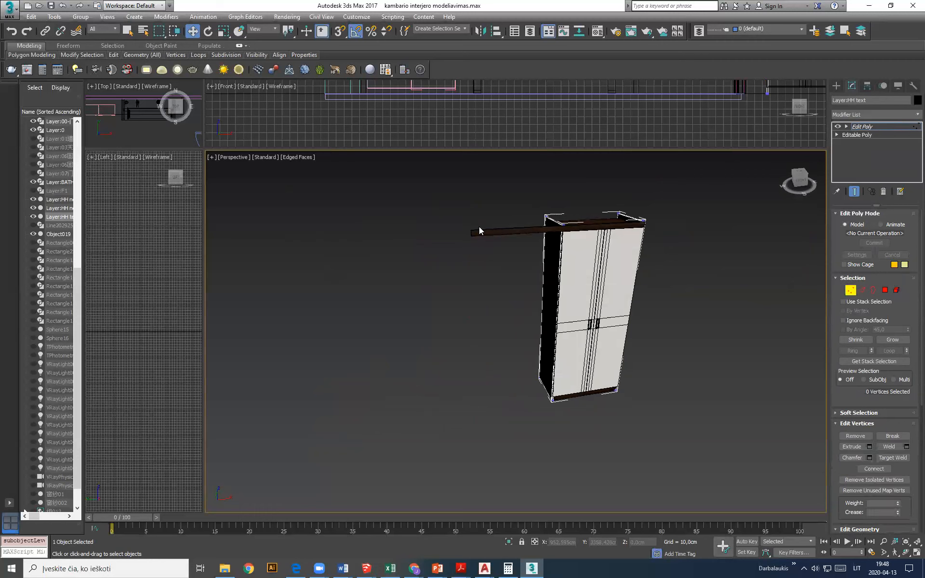
{"action": "left_click", "coordinate": [491, 265]}
{"action": "scroll", "coordinate": [578, 241], "scroll_direction": "up", "scroll_amount": 3}
{"action": "middle_click_drag", "start_coordinate": [576, 236], "coordinate": [516, 288], "text": "alt"}
{"action": "left_click", "coordinate": [851, 290]}
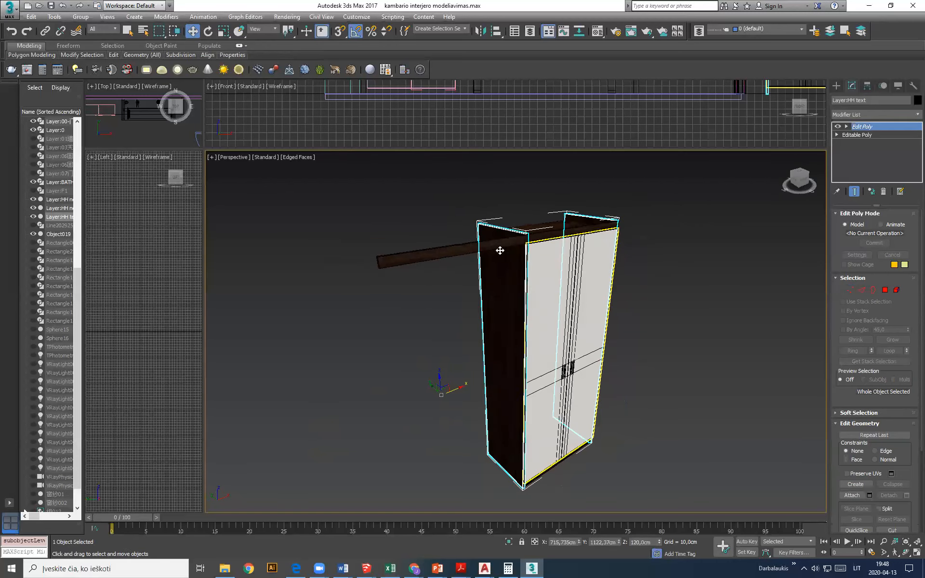
Select the horizontal-board object and shorten the overhanging top front board by moving its left-end vertices along X toward the wardrobe
{"action": "left_click", "coordinate": [446, 253]}
{"action": "middle_click_drag", "start_coordinate": [450, 264], "coordinate": [546, 308], "text": "alt"}
{"action": "left_click", "coordinate": [850, 290]}
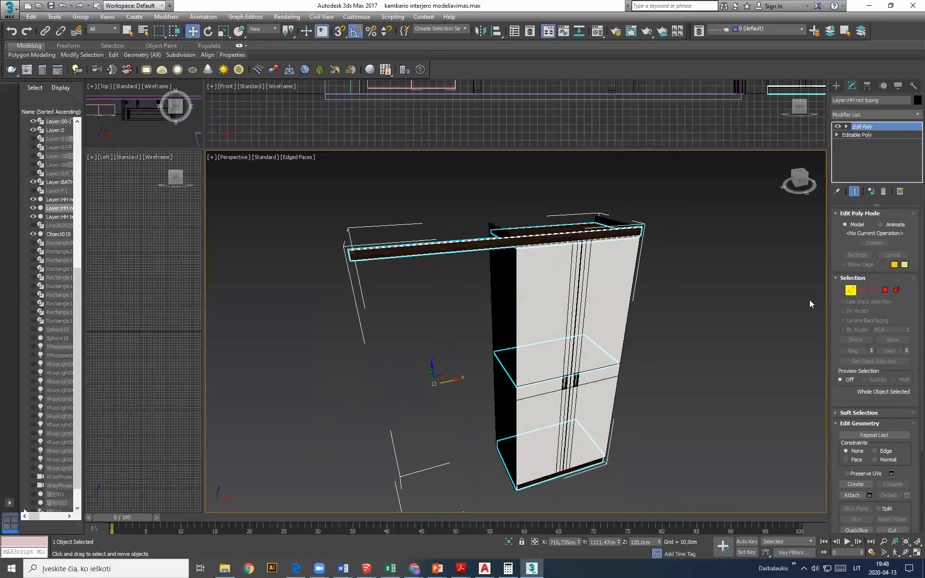
{"action": "left_click_drag", "start_coordinate": [385, 320], "coordinate": [380, 318]}
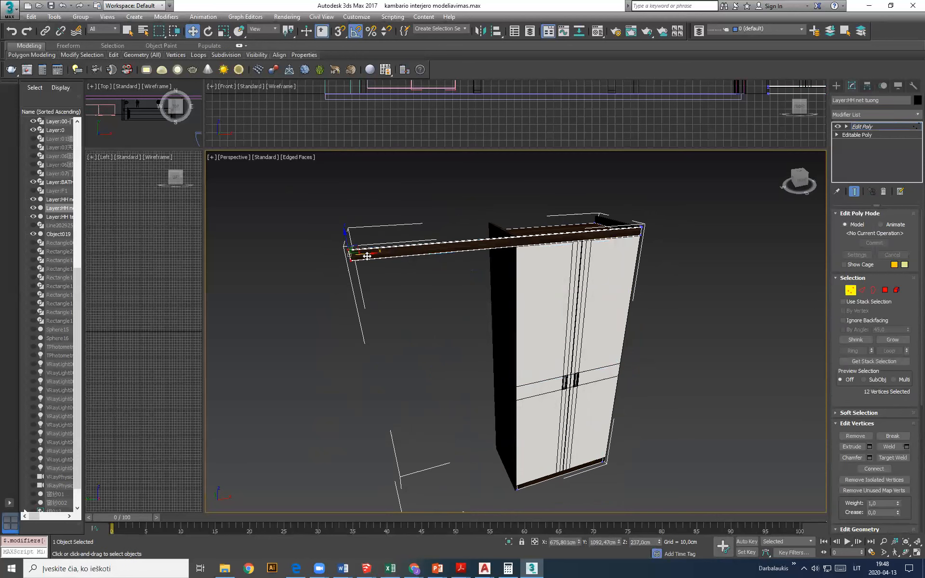
{"action": "mouse_move", "coordinate": [367, 255]}
{"action": "left_mouse_down"}
{"action": "mouse_move", "coordinate": [529, 250]}
{"action": "mouse_move", "coordinate": [367, 260]}
{"action": "left_mouse_up"}
{"action": "scroll", "coordinate": [511, 245], "scroll_direction": "up", "scroll_amount": 5}
{"action": "scroll", "coordinate": [497, 247], "scroll_direction": "up", "scroll_amount": 2}
Try to move only the upper left-end vertices of the top front board inward, and undo the move
{"action": "left_click", "coordinate": [322, 272]}
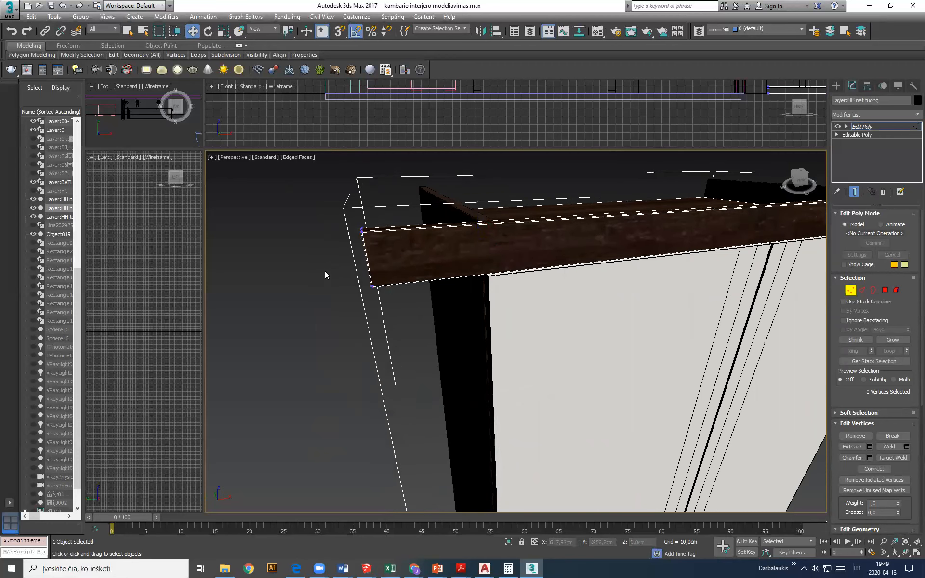
{"action": "left_click_drag", "start_coordinate": [410, 363], "coordinate": [409, 363]}
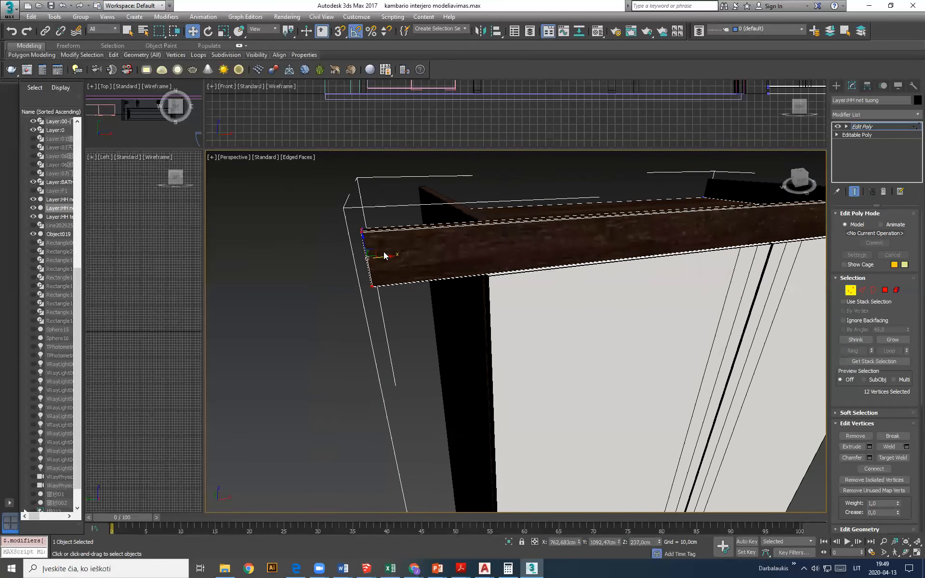
{"action": "mouse_move", "coordinate": [303, 317]}
{"action": "middle_mouse_down", "text": "alt"}
{"action": "mouse_move", "coordinate": [447, 315]}
{"action": "mouse_move", "coordinate": [468, 330]}
{"action": "mouse_move", "coordinate": [425, 357]}
{"action": "mouse_move", "coordinate": [324, 340]}
{"action": "mouse_move", "coordinate": [304, 314]}
{"action": "mouse_move", "coordinate": [289, 322]}
{"action": "mouse_move", "coordinate": [298, 330]}
{"action": "mouse_move", "coordinate": [304, 316]}
{"action": "middle_mouse_up", "text": "alt"}
{"action": "left_click", "coordinate": [390, 305]}
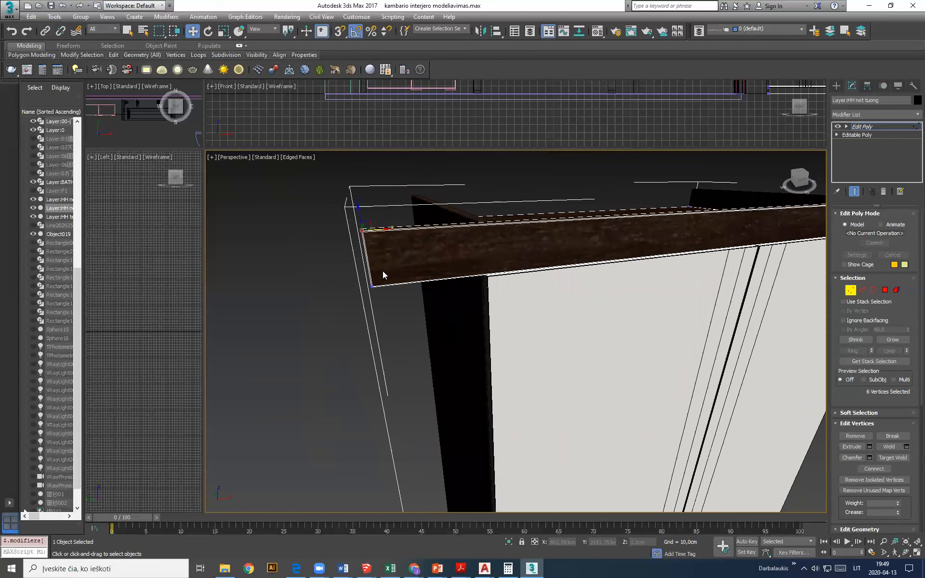
{"action": "middle_click_drag", "start_coordinate": [364, 341], "coordinate": [318, 322], "text": "alt"}
{"action": "left_click_drag", "start_coordinate": [375, 228], "coordinate": [414, 225]}
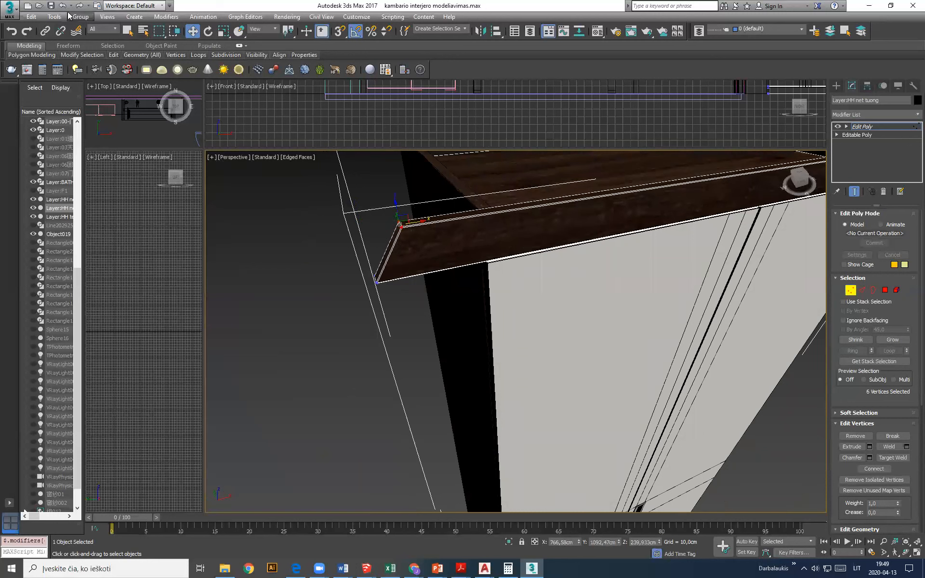
{"action": "key", "text": "ctrl+z"}
Move all left-end vertices of the top front board along X to the wardrobe's left side edge and leave Vertex level
{"action": "left_click_drag", "start_coordinate": [417, 343], "coordinate": [399, 362]}
{"action": "mouse_move", "coordinate": [339, 316]}
{"action": "middle_mouse_down", "text": "alt"}
{"action": "mouse_move", "coordinate": [513, 303]}
{"action": "mouse_move", "coordinate": [446, 317]}
{"action": "mouse_move", "coordinate": [333, 301]}
{"action": "middle_mouse_up", "text": "alt"}
{"action": "scroll", "coordinate": [338, 304], "scroll_direction": "down", "scroll_amount": 5}
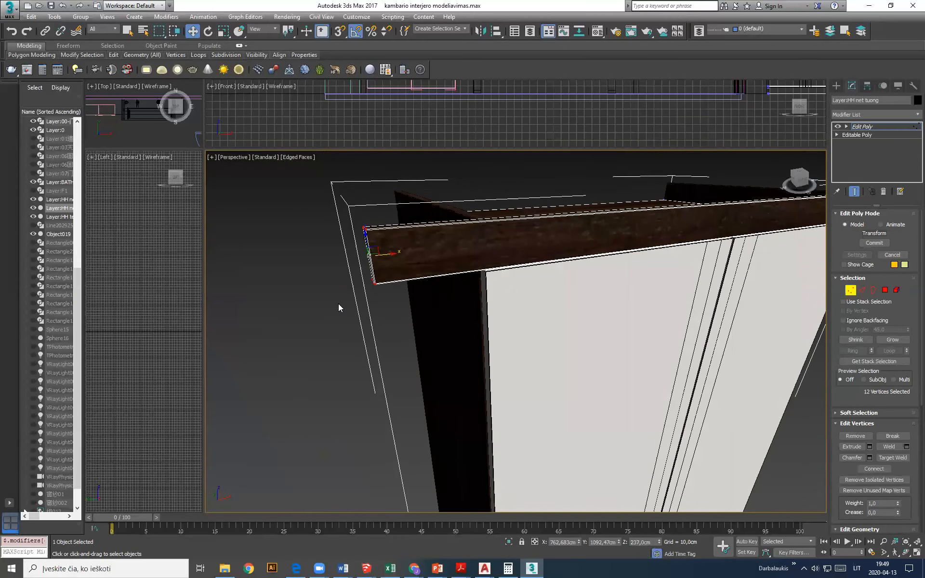
{"action": "scroll", "coordinate": [352, 309], "scroll_direction": "up", "scroll_amount": 4}
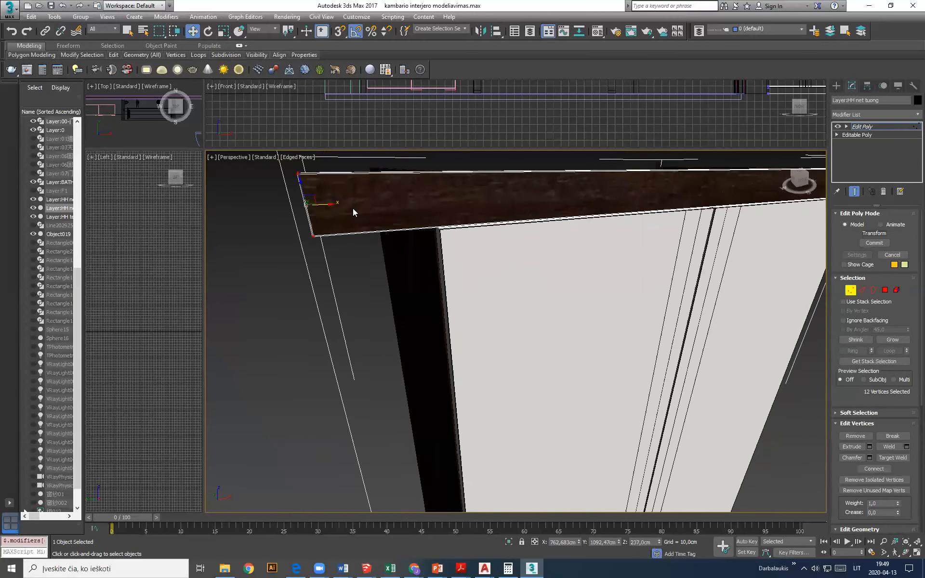
{"action": "left_click_drag", "start_coordinate": [326, 205], "coordinate": [457, 218]}
{"action": "left_click", "coordinate": [851, 291]}
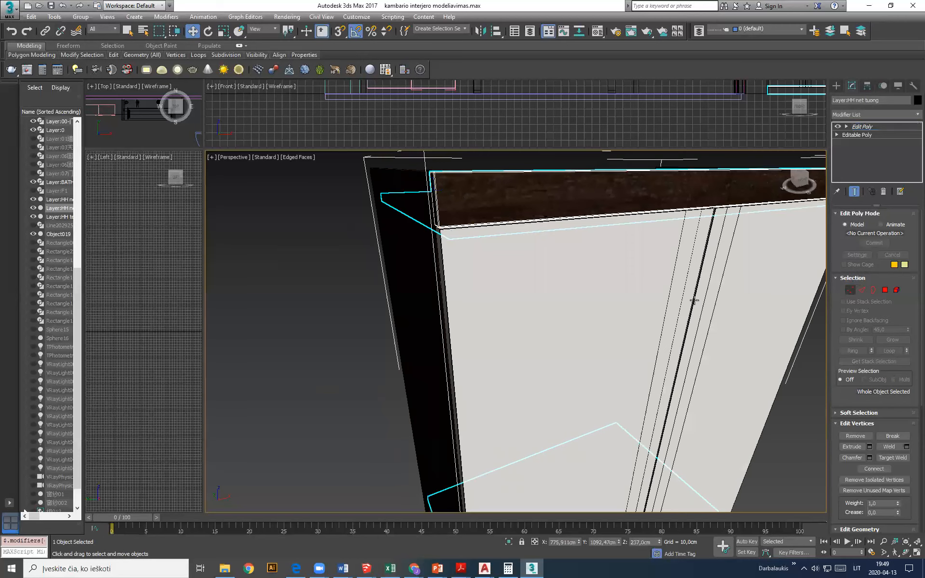
Check the trimmed two-door wardrobe and exit isolation to bring back the full room scene
{"action": "scroll", "coordinate": [363, 232], "scroll_direction": "down", "scroll_amount": 10}
{"action": "middle_click_drag", "start_coordinate": [448, 372], "coordinate": [458, 326], "text": "alt"}
{"action": "scroll", "coordinate": [458, 347], "scroll_direction": "up", "scroll_amount": 4}
{"action": "scroll", "coordinate": [450, 320], "scroll_direction": "down", "scroll_amount": 4}
{"action": "key", "text": "alt+q"}
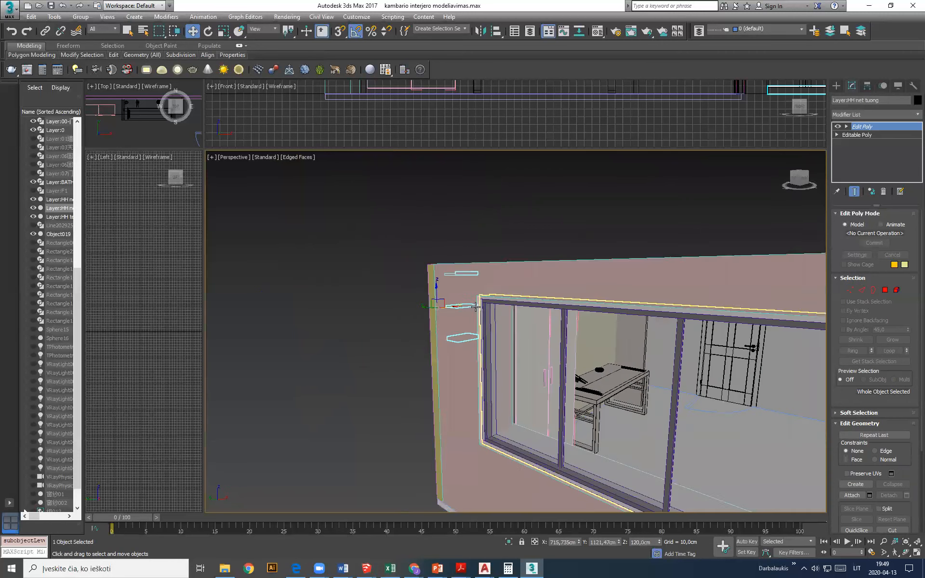
Select all parts of the imported two-door wardrobe standing outside the room and delete them
{"action": "middle_click_drag", "start_coordinate": [441, 267], "coordinate": [437, 270], "text": "alt"}
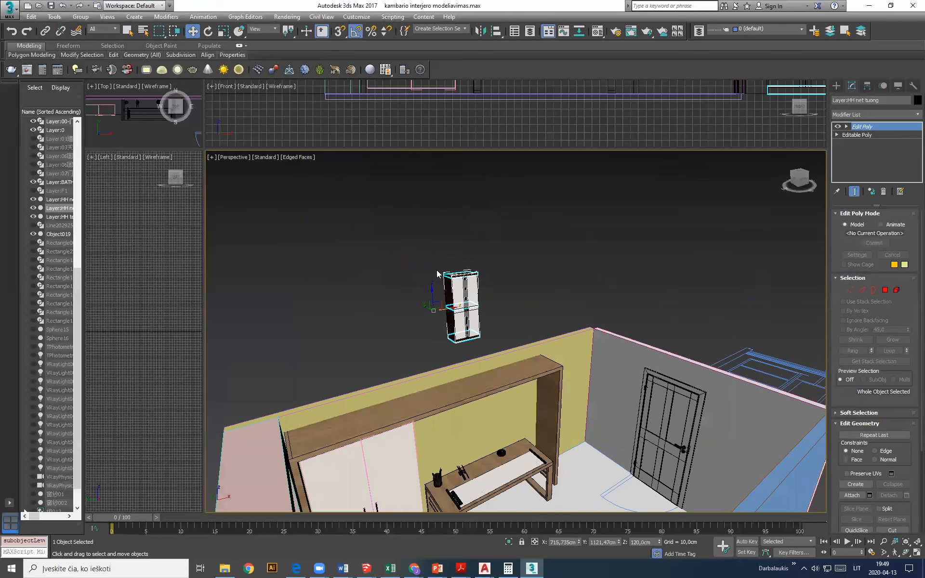
{"action": "middle_click_drag", "start_coordinate": [428, 345], "coordinate": [600, 388], "text": "alt"}
{"action": "scroll", "coordinate": [583, 309], "scroll_direction": "down", "scroll_amount": 10}
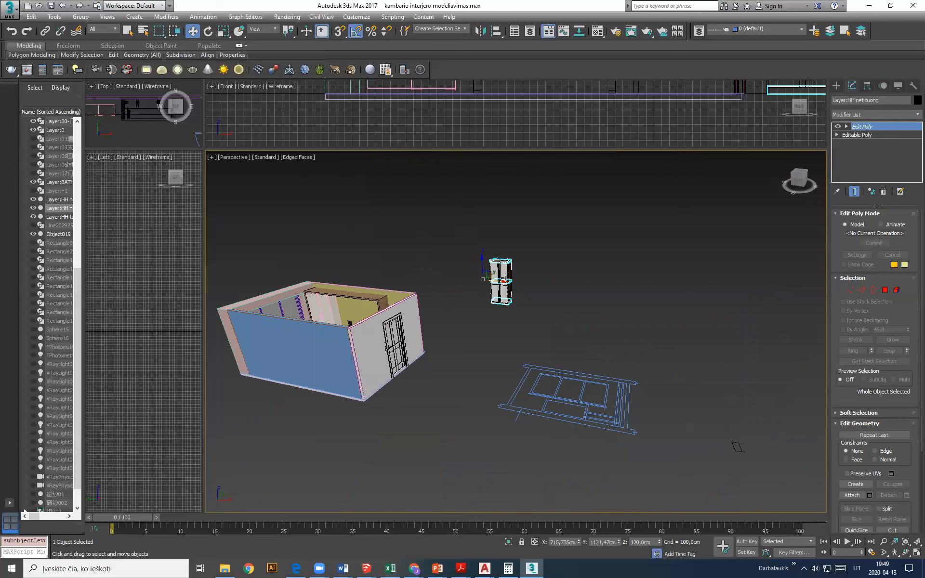
{"action": "scroll", "coordinate": [495, 275], "scroll_direction": "up", "scroll_amount": 5}
{"action": "middle_click_drag", "start_coordinate": [474, 317], "coordinate": [541, 361]}
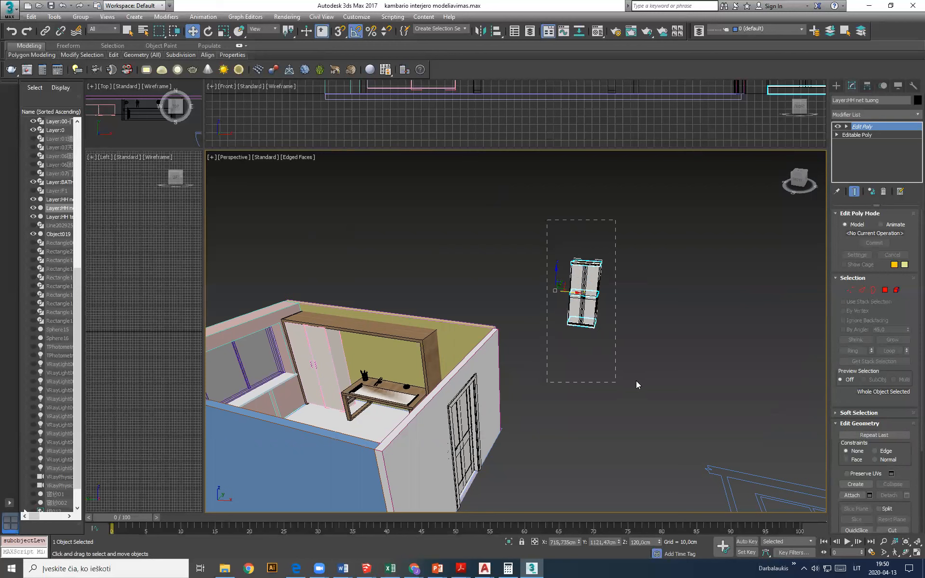
{"action": "left_click_drag", "start_coordinate": [637, 381], "coordinate": [633, 380]}
{"action": "key", "text": "Delete"}
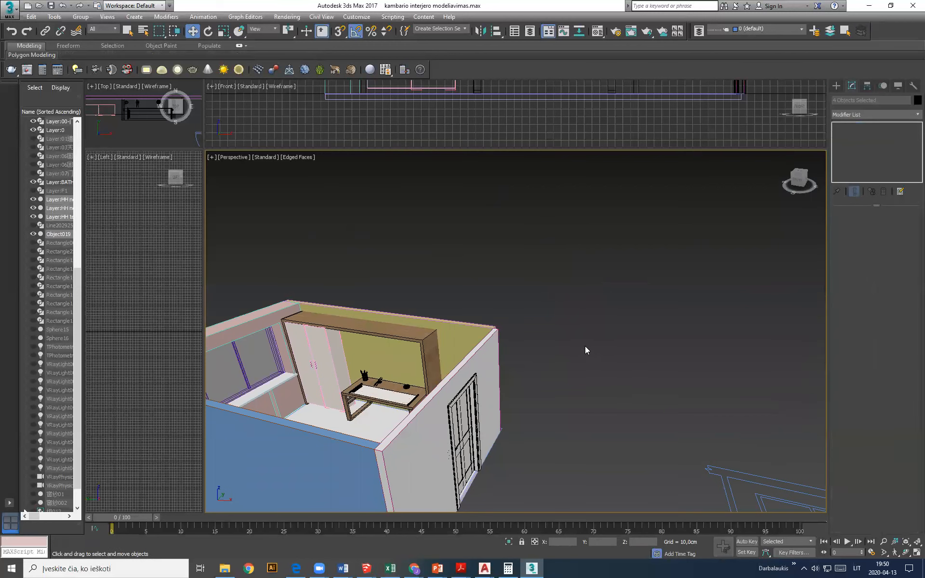
Select the wooden frame around the desk wall and move its four door-side end vertices slightly outward along X at the spline's Vertex level
{"action": "middle_click_drag", "start_coordinate": [498, 364], "coordinate": [638, 338]}
{"action": "middle_click_drag", "start_coordinate": [608, 391], "coordinate": [588, 393], "text": "alt"}
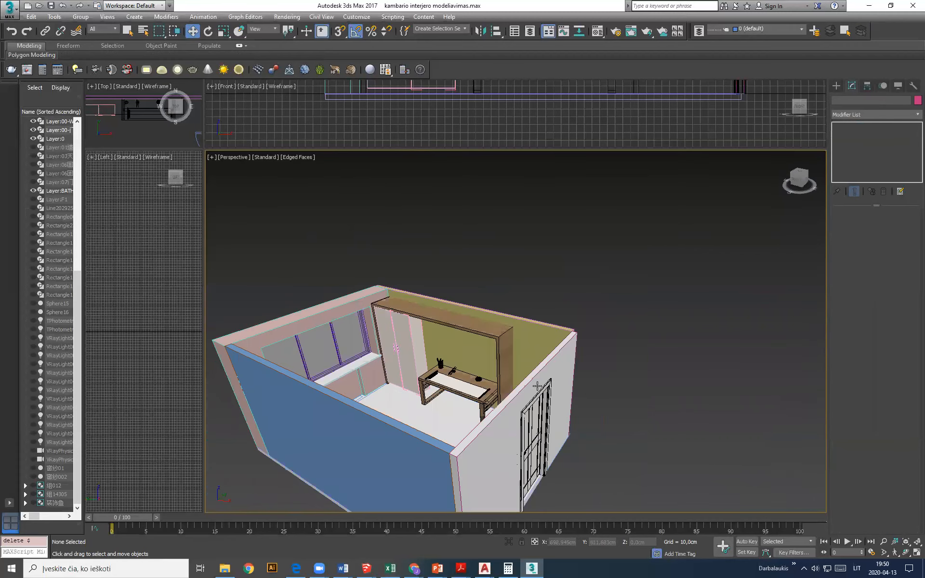
{"action": "scroll", "coordinate": [403, 363], "scroll_direction": "up", "scroll_amount": 3}
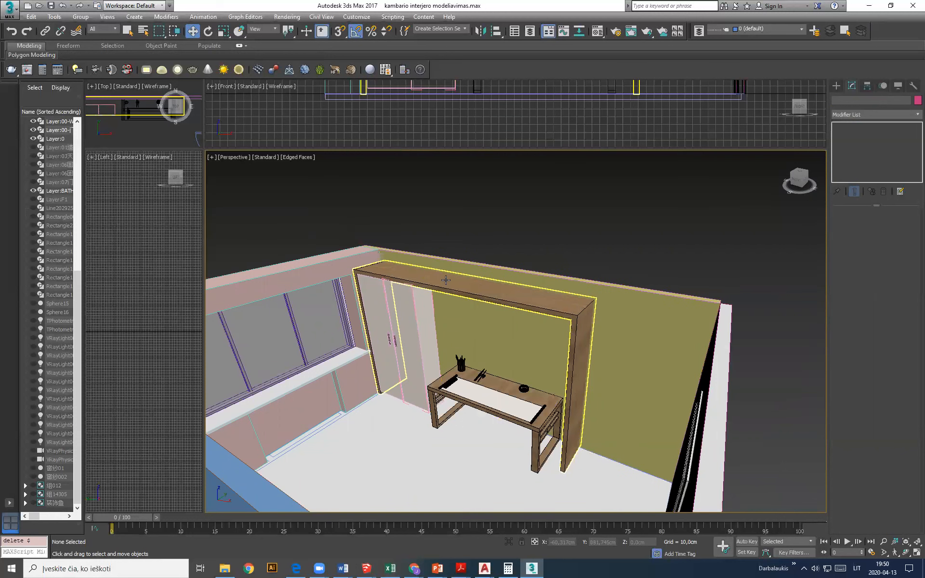
{"action": "left_click", "coordinate": [432, 285]}
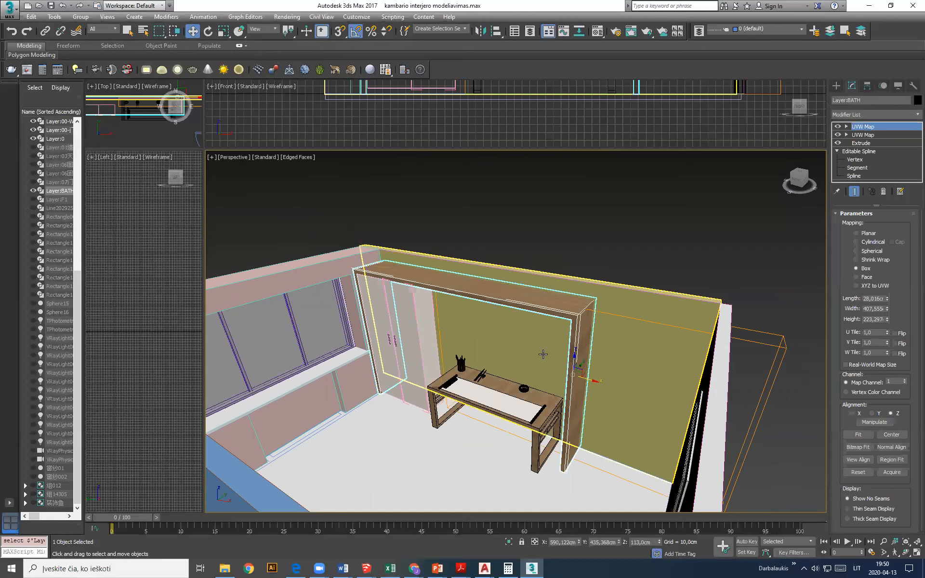
{"action": "mouse_move", "coordinate": [480, 463]}
{"action": "middle_mouse_down", "text": "alt"}
{"action": "mouse_move", "coordinate": [496, 469]}
{"action": "mouse_move", "coordinate": [496, 482]}
{"action": "mouse_move", "coordinate": [506, 465]}
{"action": "mouse_move", "coordinate": [482, 459]}
{"action": "middle_mouse_up", "text": "alt"}
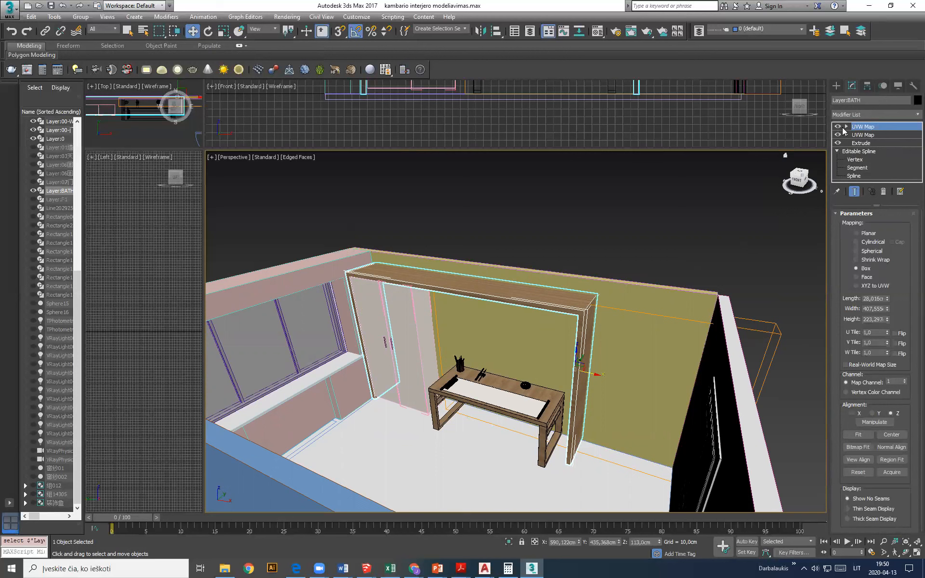
{"action": "left_click", "coordinate": [856, 159]}
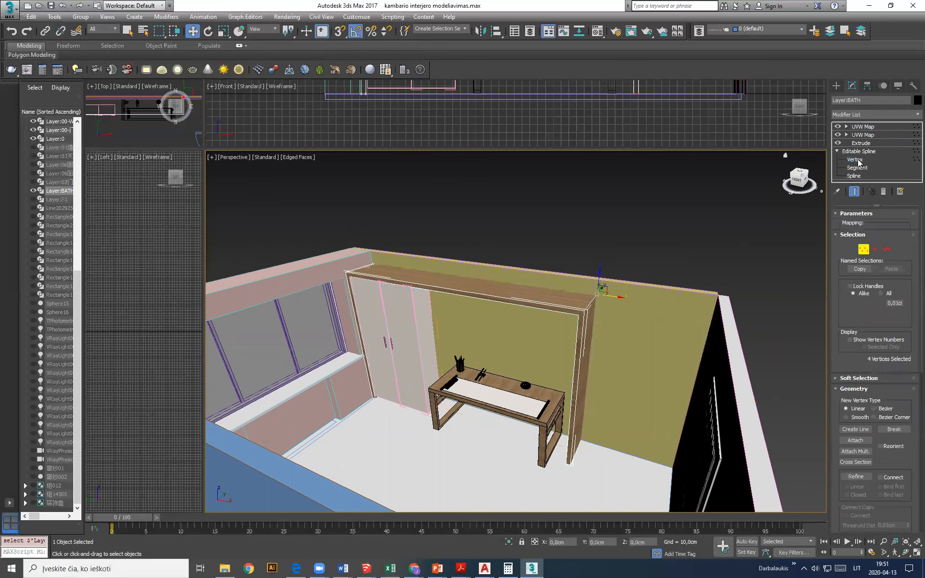
{"action": "scroll", "coordinate": [585, 464], "scroll_direction": "up", "scroll_amount": 5}
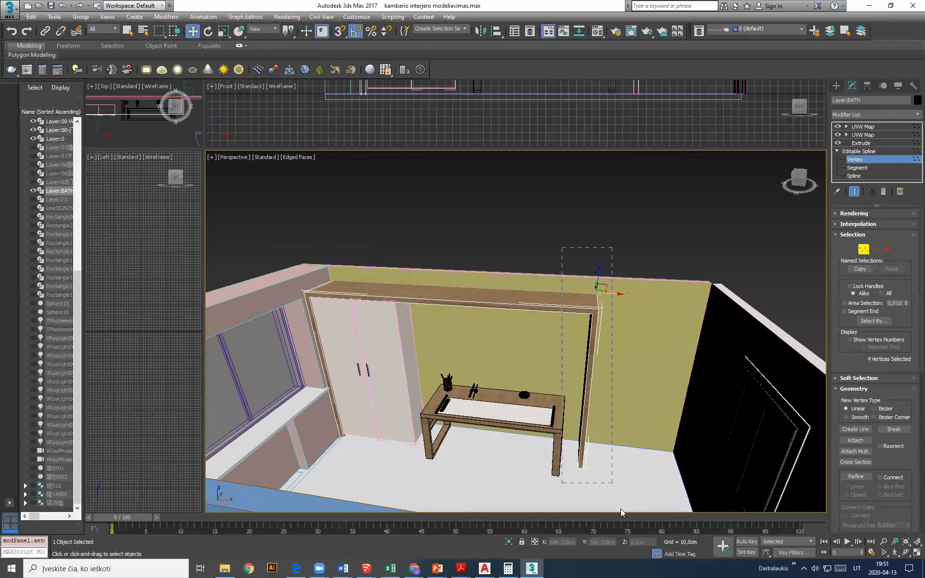
{"action": "left_click_drag", "start_coordinate": [628, 512], "coordinate": [629, 496]}
{"action": "left_click_drag", "start_coordinate": [615, 294], "coordinate": [636, 301]}
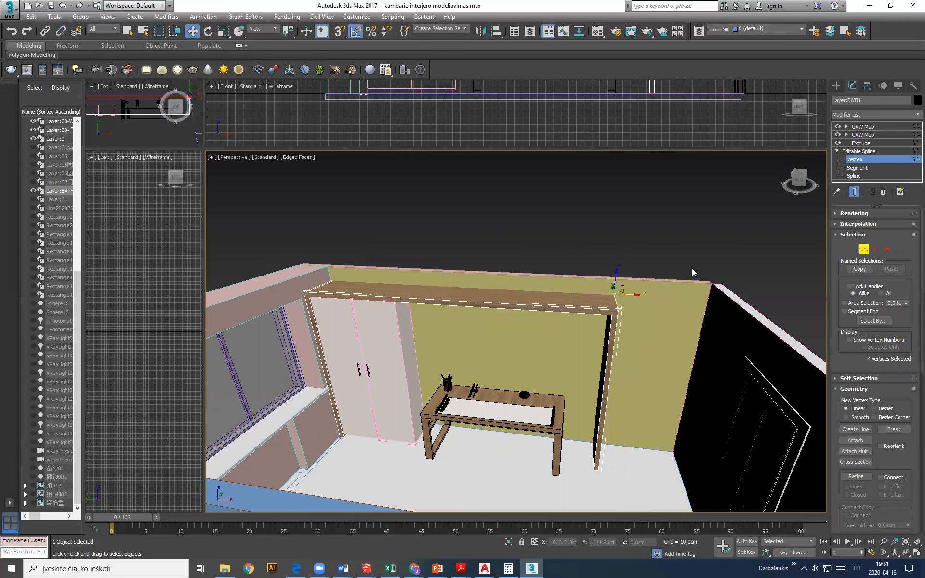
Compare the frame's base spline with its Extrude and UVW Map stack by switching the end-result display off and on
{"action": "left_click", "coordinate": [855, 192]}
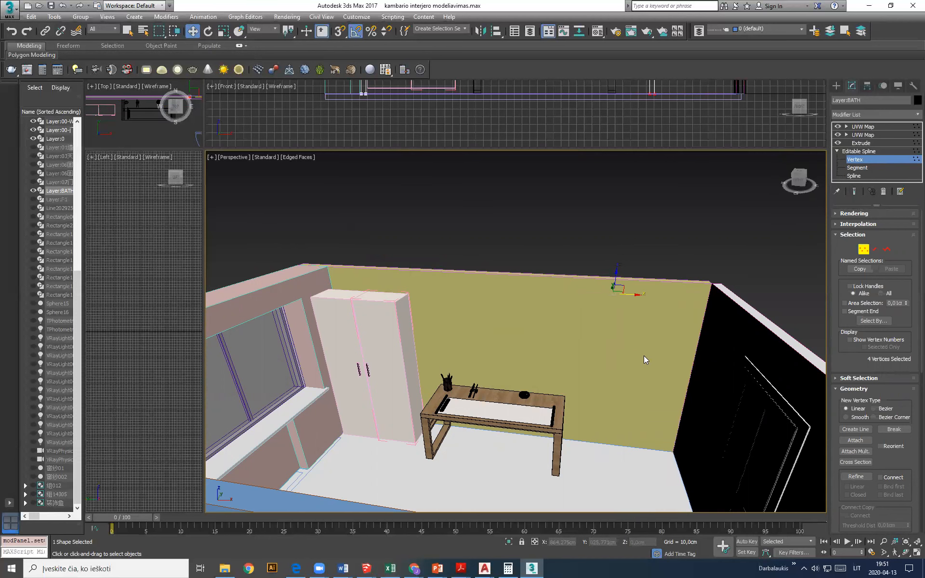
{"action": "scroll", "coordinate": [636, 358], "scroll_direction": "down", "scroll_amount": 3}
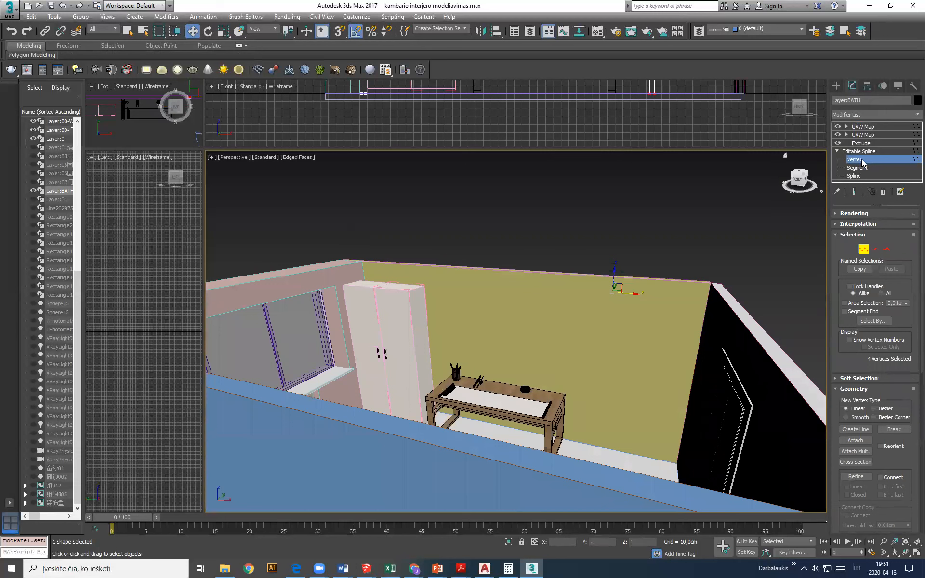
{"action": "left_click", "coordinate": [860, 151]}
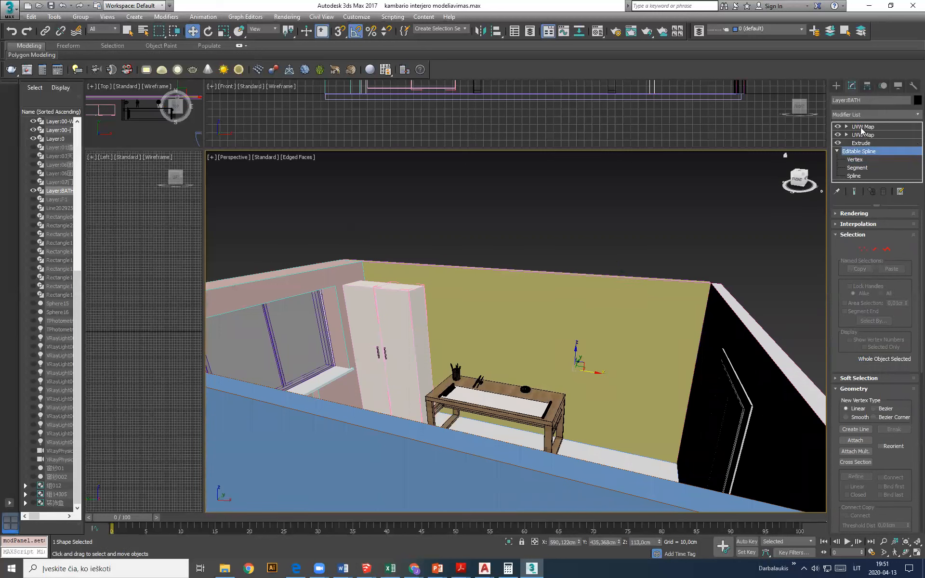
{"action": "left_click", "coordinate": [862, 126]}
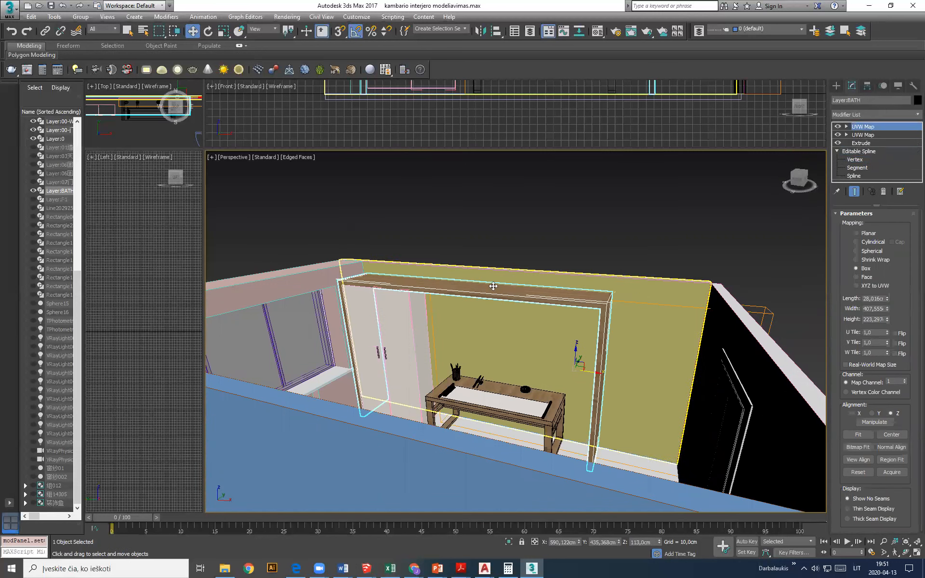
{"action": "left_click", "coordinate": [855, 160]}
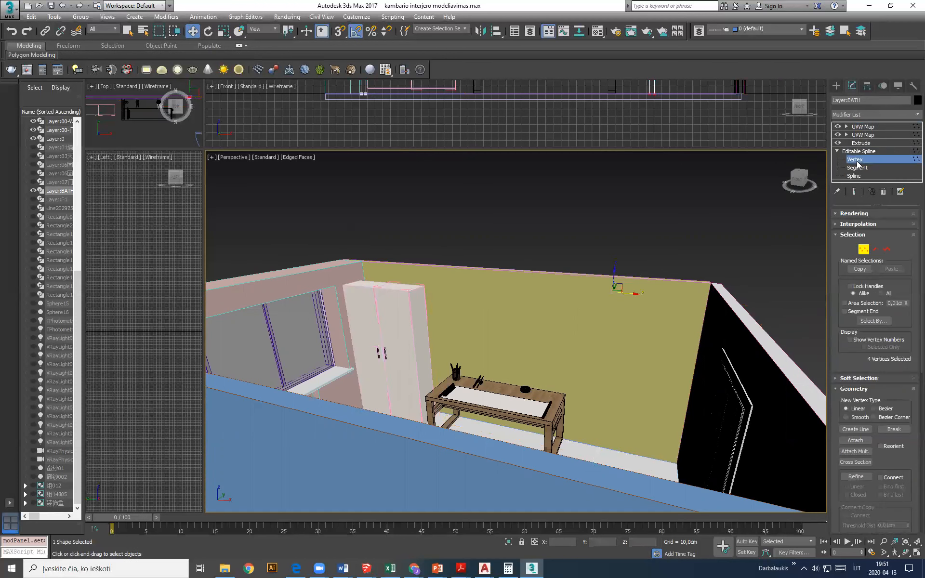
{"action": "mouse_move", "coordinate": [648, 351]}
{"action": "middle_mouse_down", "text": "alt"}
{"action": "mouse_move", "coordinate": [623, 378]}
{"action": "mouse_move", "coordinate": [531, 344]}
{"action": "mouse_move", "coordinate": [528, 356]}
{"action": "mouse_move", "coordinate": [637, 374]}
{"action": "mouse_move", "coordinate": [651, 358]}
{"action": "middle_mouse_up", "text": "alt"}
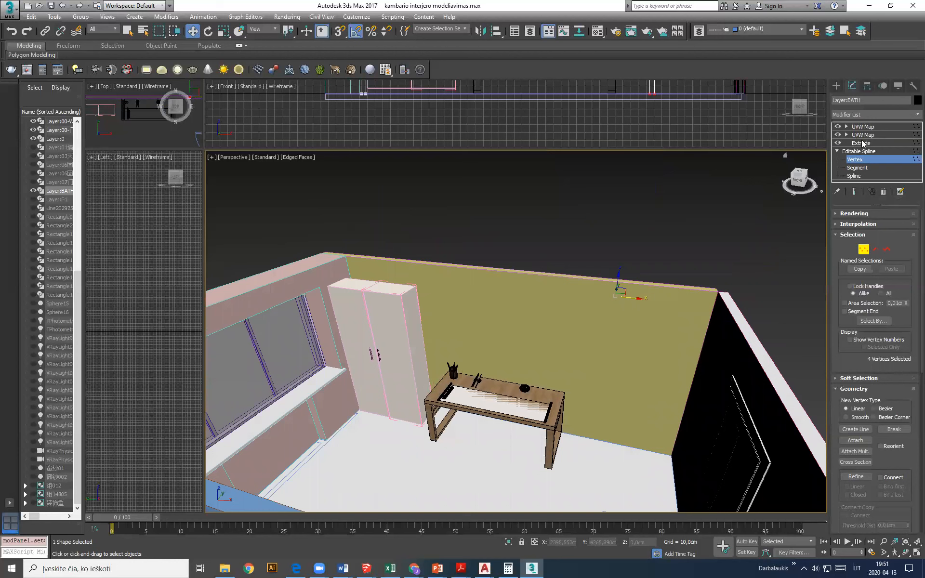
{"action": "left_click", "coordinate": [855, 192]}
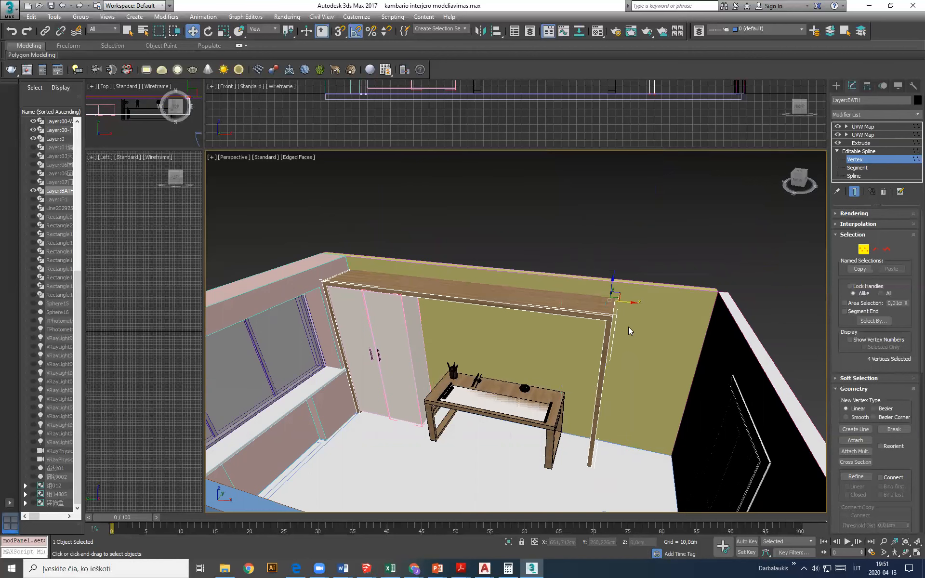
Move the frame's four door-side end vertices along X up to the wall with the door and leave Vertex level
{"action": "middle_click_drag", "start_coordinate": [590, 434], "coordinate": [598, 437], "text": "alt"}
{"action": "left_click_drag", "start_coordinate": [568, 223], "coordinate": [651, 497]}
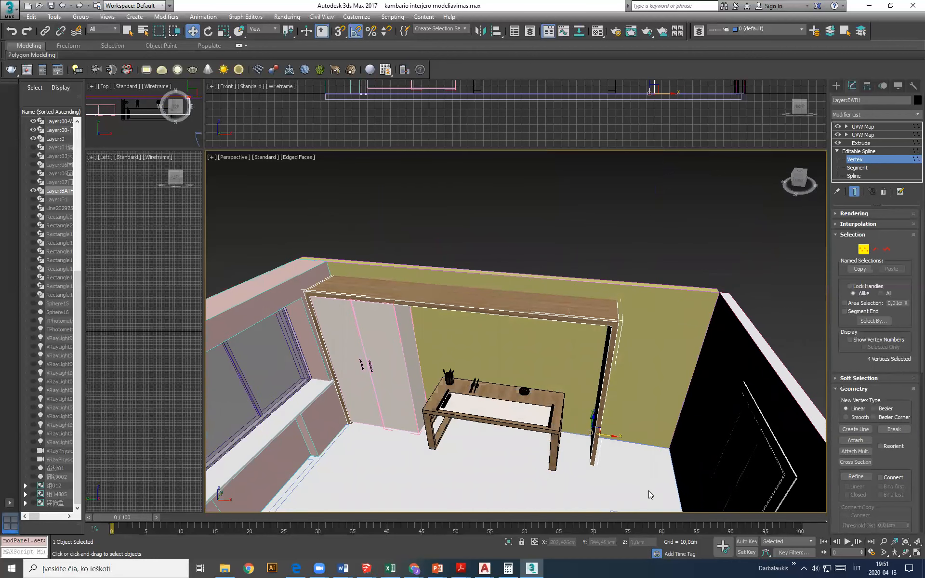
{"action": "left_click_drag", "start_coordinate": [611, 436], "coordinate": [709, 447]}
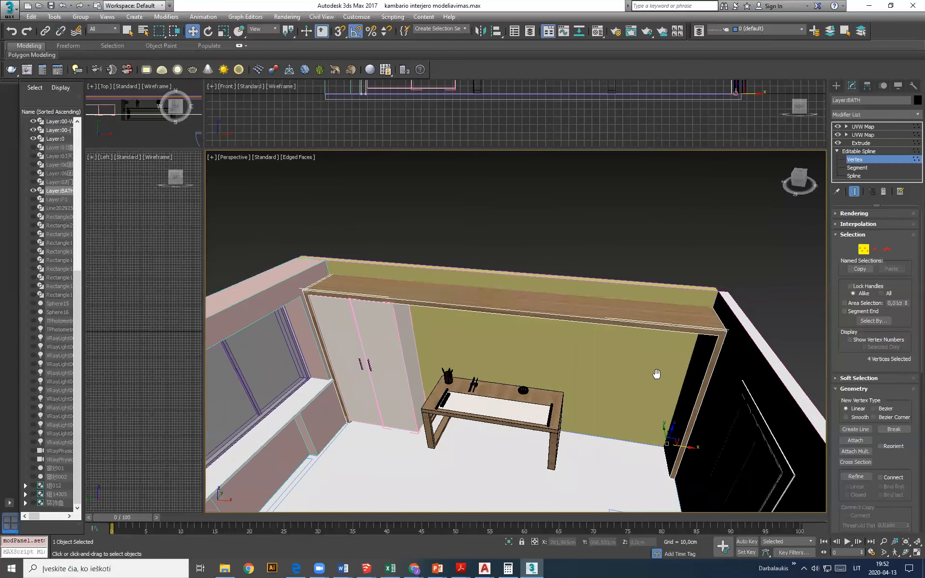
{"action": "middle_click_drag", "start_coordinate": [656, 374], "coordinate": [738, 310], "text": "alt"}
{"action": "left_click", "coordinate": [864, 250]}
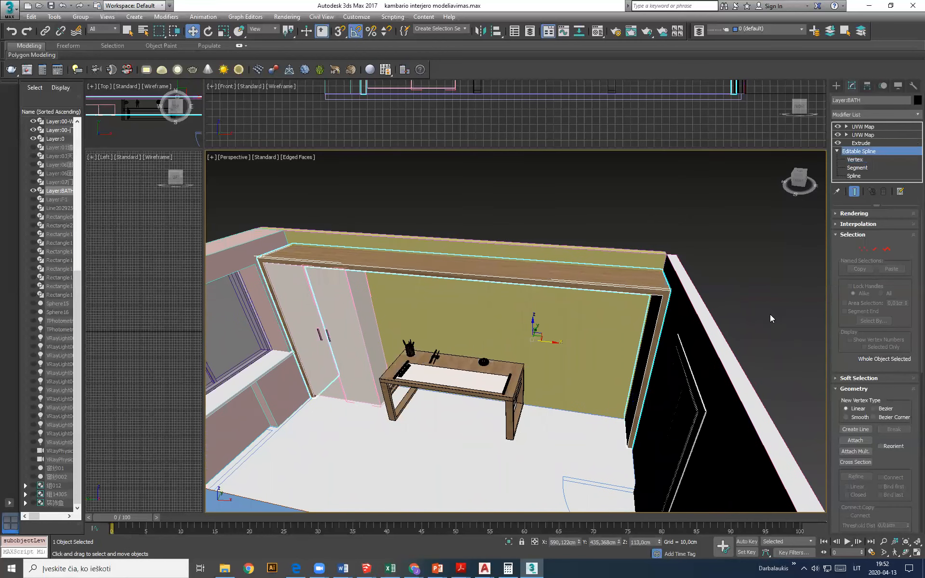
Select the room wall containing the door and convert it to Editable Poly
{"action": "middle_click_drag", "start_coordinate": [724, 340], "coordinate": [662, 341], "text": "alt"}
{"action": "scroll", "coordinate": [662, 343], "scroll_direction": "down", "scroll_amount": 10}
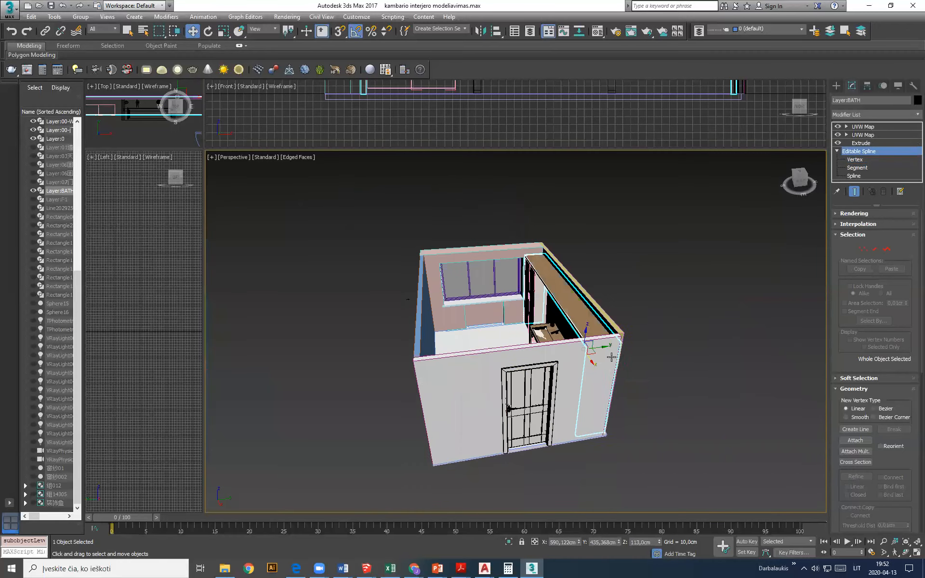
{"action": "middle_click_drag", "start_coordinate": [608, 373], "coordinate": [612, 375], "text": "alt"}
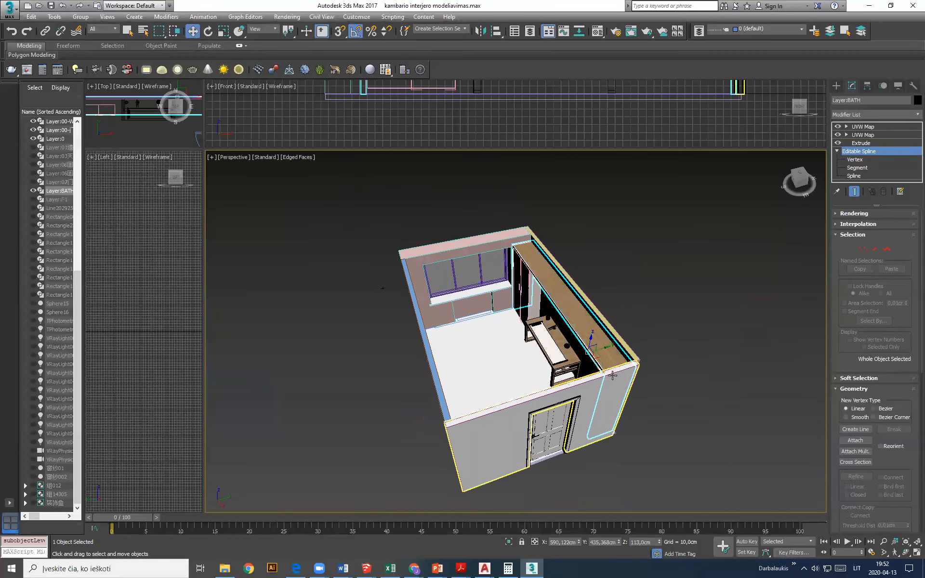
{"action": "left_click", "coordinate": [617, 375]}
{"action": "middle_click_drag", "start_coordinate": [646, 417], "coordinate": [549, 384], "text": "alt"}
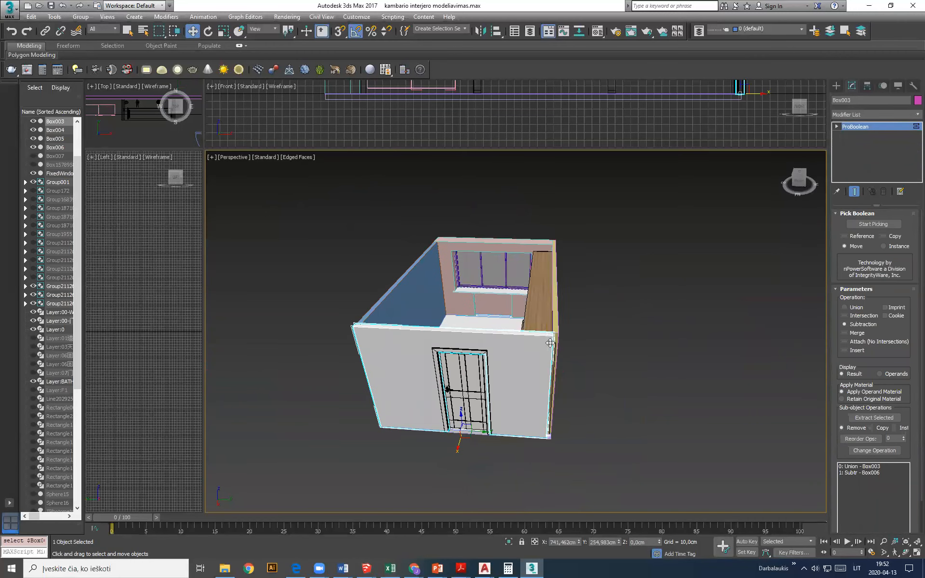
{"action": "scroll", "coordinate": [560, 338], "scroll_direction": "up", "scroll_amount": 5}
{"action": "scroll", "coordinate": [560, 335], "scroll_direction": "up", "scroll_amount": 2}
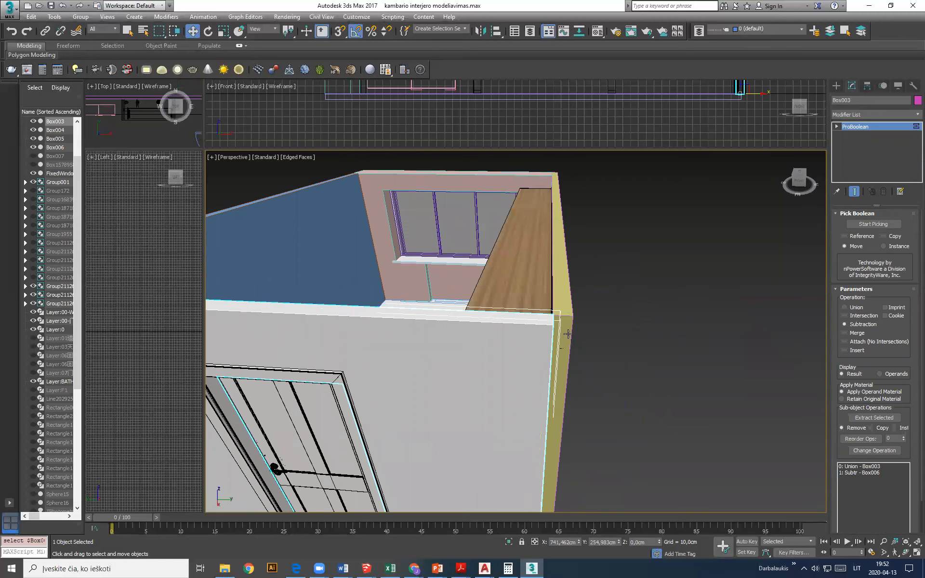
{"action": "scroll", "coordinate": [571, 270], "scroll_direction": "down", "scroll_amount": 4}
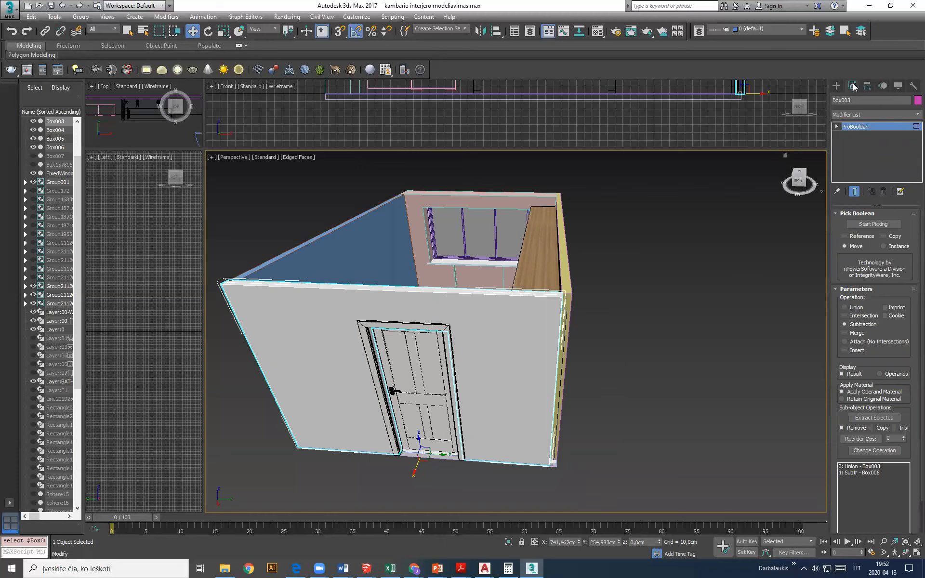
{"action": "right_click", "coordinate": [878, 127]}
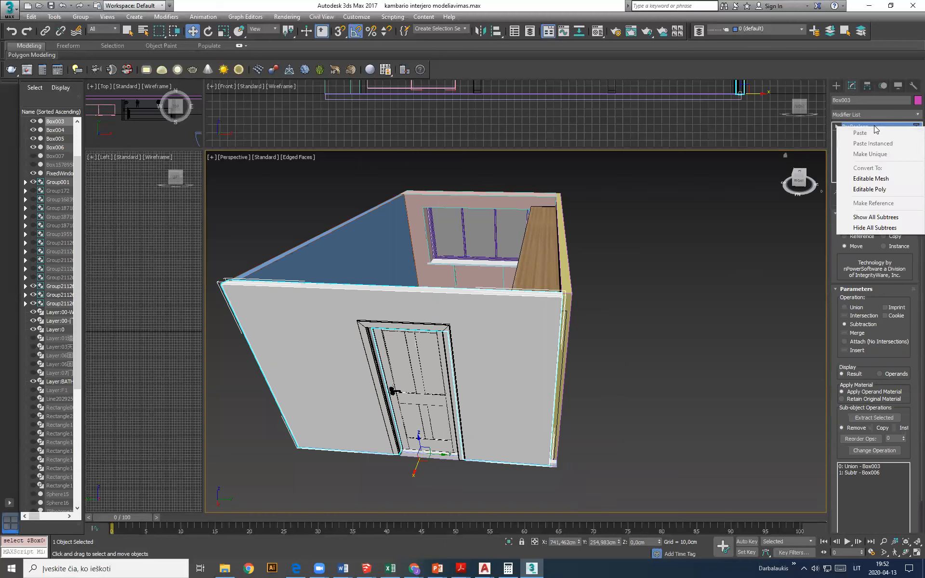
{"action": "left_click", "coordinate": [865, 190]}
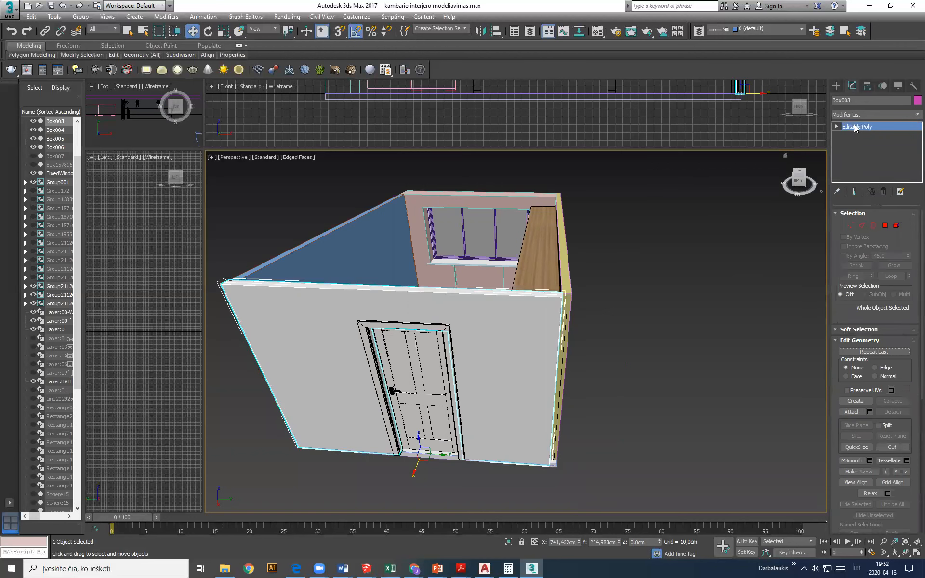
Move the four end vertices of the door wall along Y toward the outer face of the yellow wall, and leave Vertex level
{"action": "left_click", "coordinate": [850, 226]}
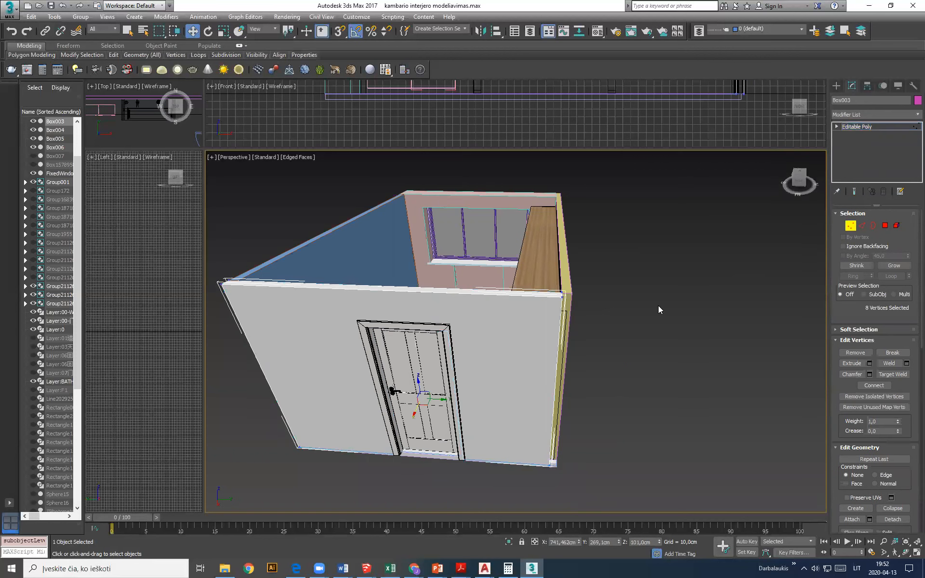
{"action": "left_click_drag", "start_coordinate": [590, 502], "coordinate": [578, 469]}
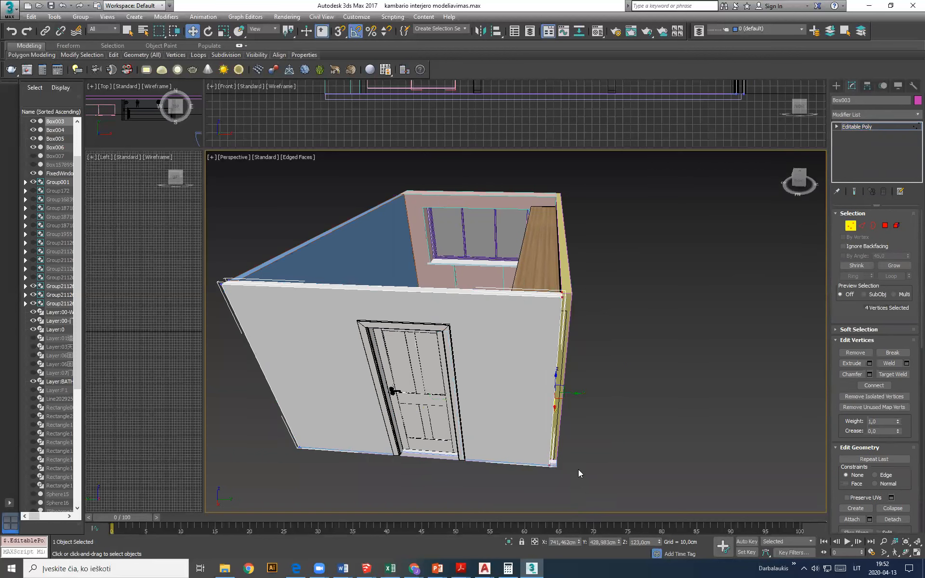
{"action": "left_click_drag", "start_coordinate": [575, 395], "coordinate": [583, 394]}
{"action": "mouse_move", "coordinate": [581, 343]}
{"action": "middle_mouse_down", "text": "alt"}
{"action": "mouse_move", "coordinate": [548, 340]}
{"action": "mouse_move", "coordinate": [547, 380]}
{"action": "mouse_move", "coordinate": [584, 377]}
{"action": "mouse_move", "coordinate": [574, 378]}
{"action": "mouse_move", "coordinate": [572, 346]}
{"action": "middle_mouse_up", "text": "alt"}
{"action": "left_click", "coordinate": [850, 225]}
{"action": "middle_click_drag", "start_coordinate": [568, 313], "coordinate": [649, 334]}
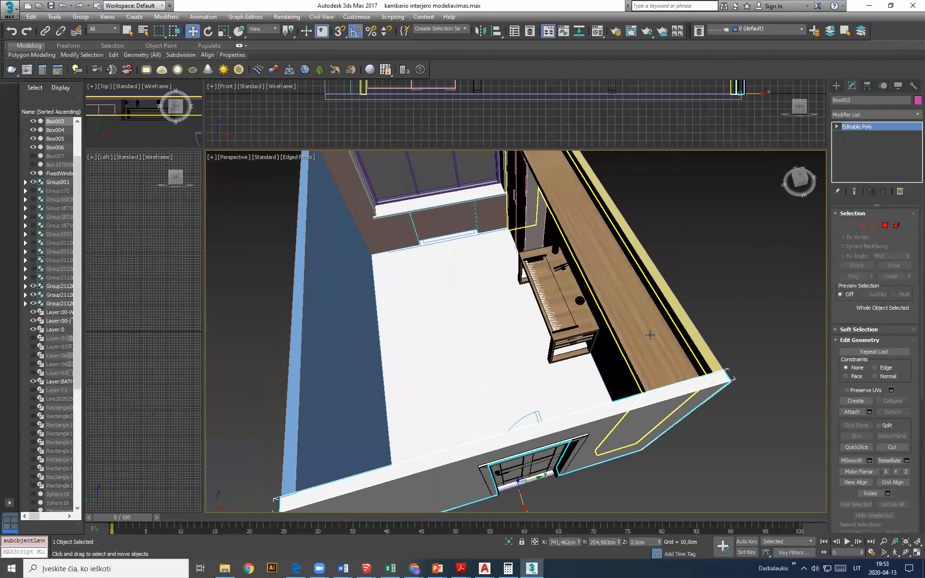
Select both halves of the two-door wardrobe and clone them as a copy along X to the door-side end of the wooden frame
{"action": "scroll", "coordinate": [634, 284], "scroll_direction": "down", "scroll_amount": 3}
{"action": "middle_click_drag", "start_coordinate": [601, 334], "coordinate": [636, 332], "text": "alt"}
{"action": "scroll", "coordinate": [460, 309], "scroll_direction": "up", "scroll_amount": 4}
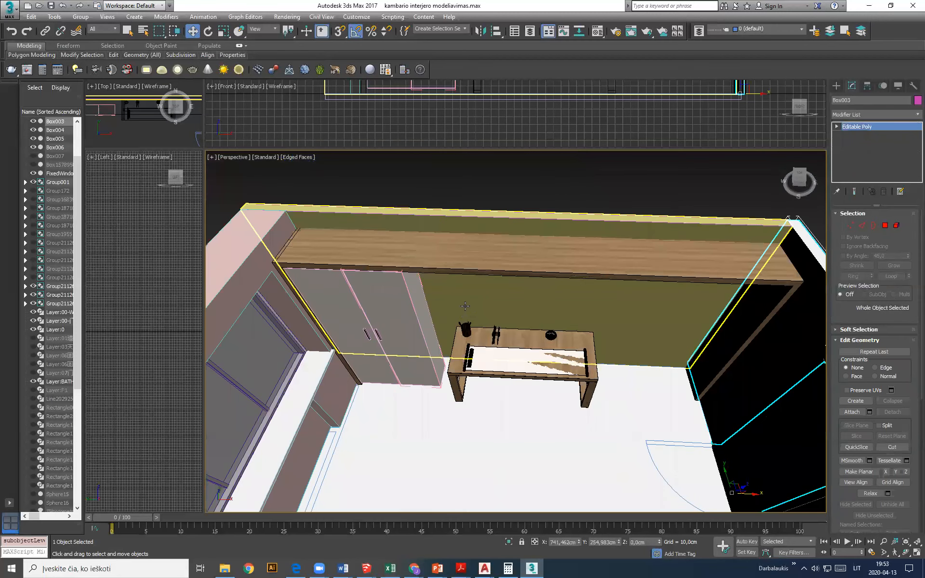
{"action": "left_click", "coordinate": [398, 304]}
{"action": "left_click", "coordinate": [365, 322], "text": "ctrl"}
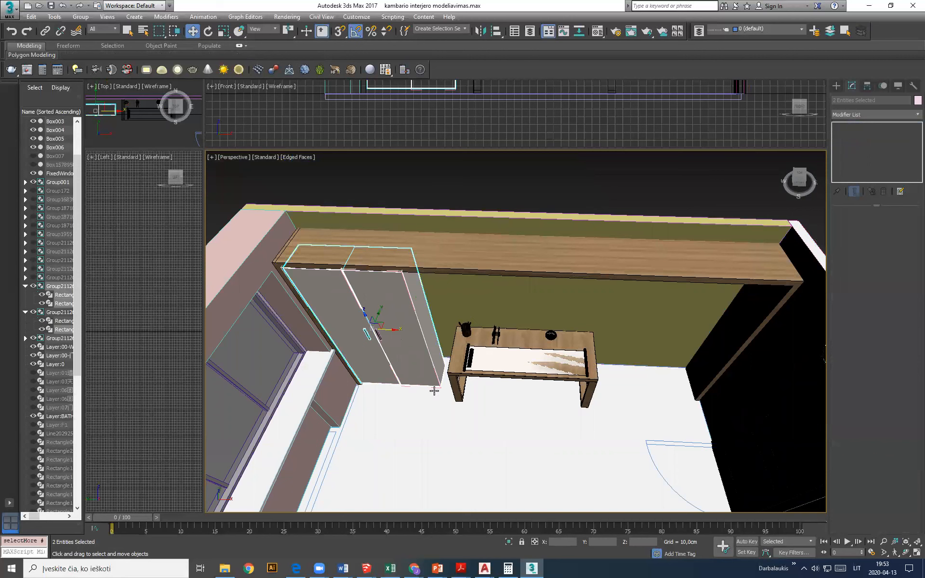
{"action": "middle_click_drag", "start_coordinate": [390, 406], "coordinate": [387, 384], "text": "alt"}
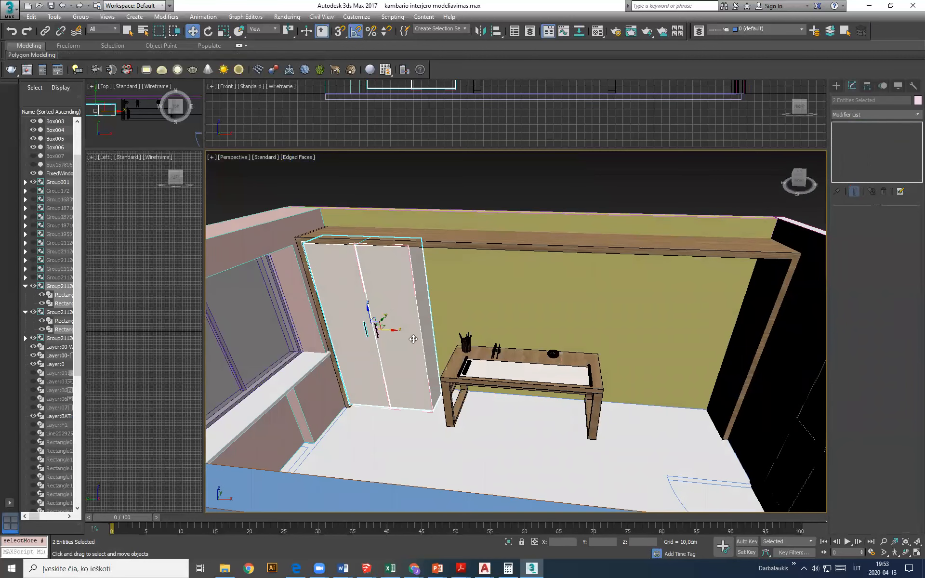
{"action": "left_click", "coordinate": [416, 372]}
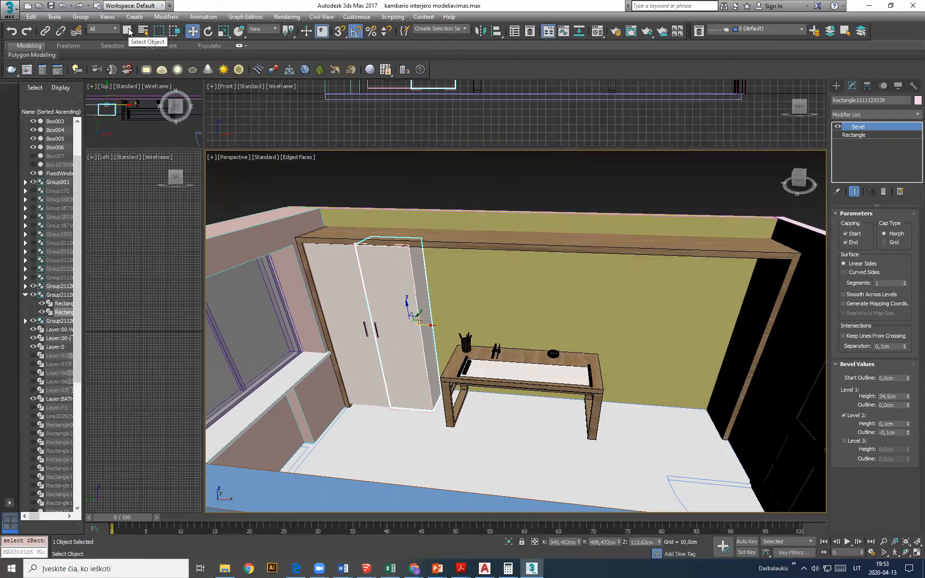
{"action": "left_click", "coordinate": [346, 281], "text": "ctrl"}
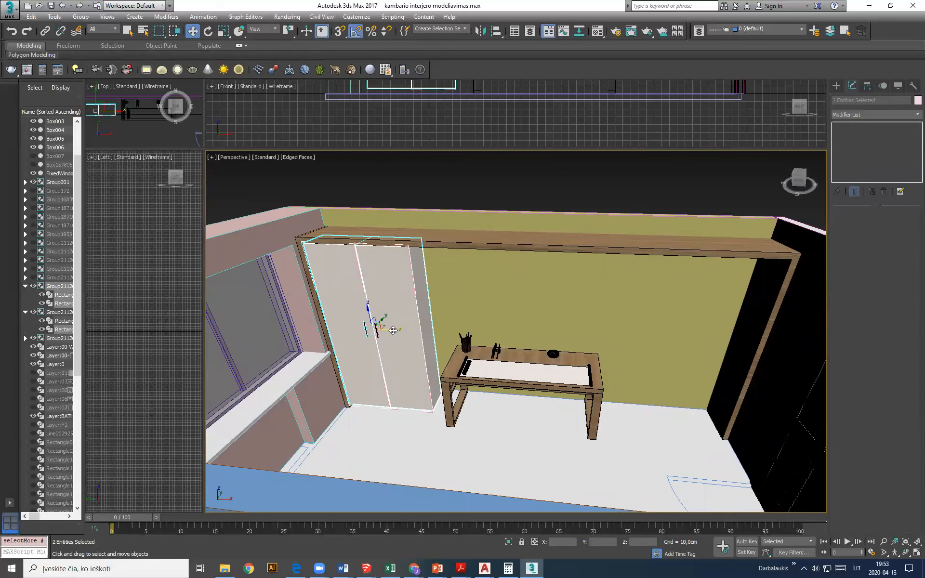
{"action": "left_click_drag", "start_coordinate": [393, 330], "coordinate": [701, 355], "text": "shift"}
{"action": "left_click", "coordinate": [464, 327]}
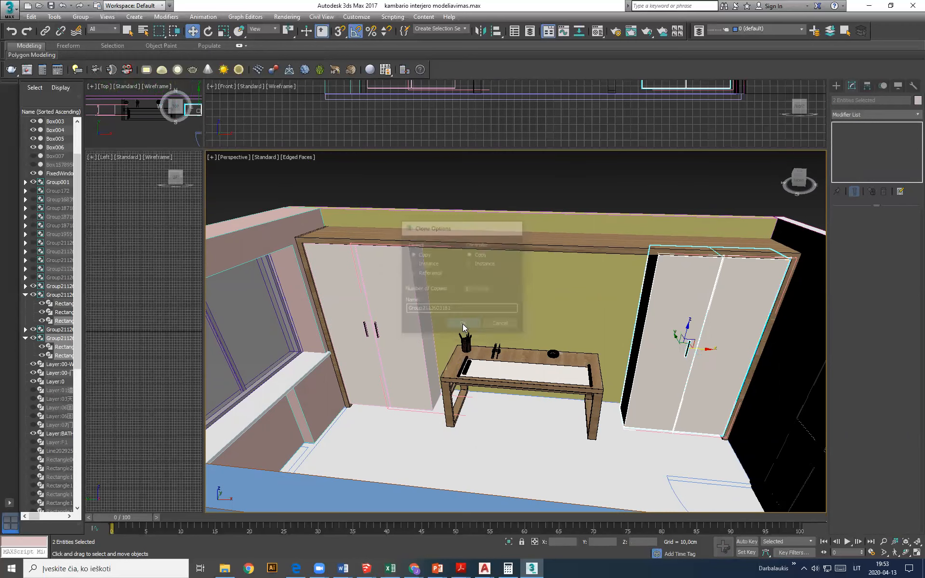
{"action": "middle_click_drag", "start_coordinate": [702, 404], "coordinate": [679, 409], "text": "alt"}
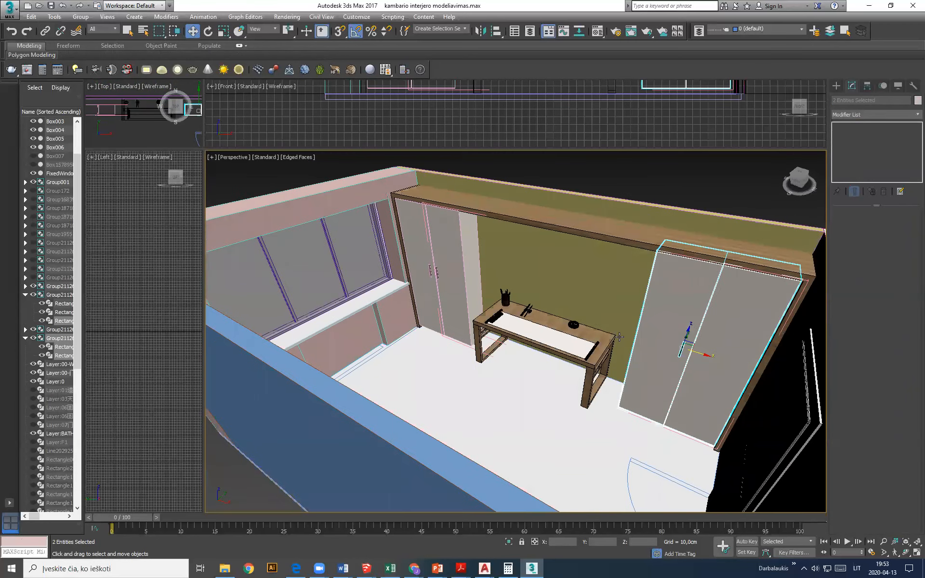
{"action": "scroll", "coordinate": [619, 336], "scroll_direction": "up", "scroll_amount": 4}
{"action": "mouse_move", "coordinate": [567, 401]}
{"action": "middle_mouse_down", "text": "alt"}
{"action": "mouse_move", "coordinate": [576, 374]}
{"action": "mouse_move", "coordinate": [573, 383]}
{"action": "middle_mouse_up", "text": "alt"}
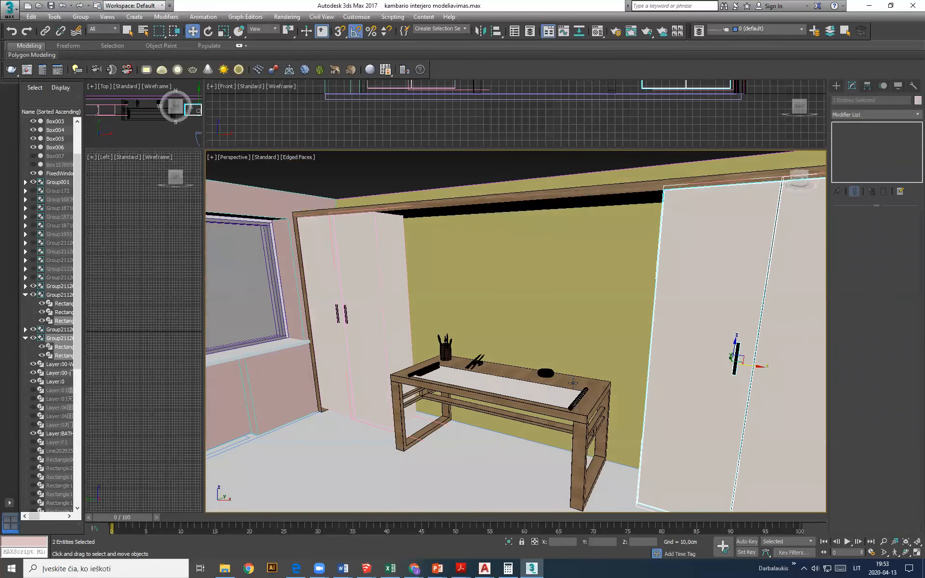
Select the desk group and open it to reach its parts
{"action": "left_click", "coordinate": [582, 417]}
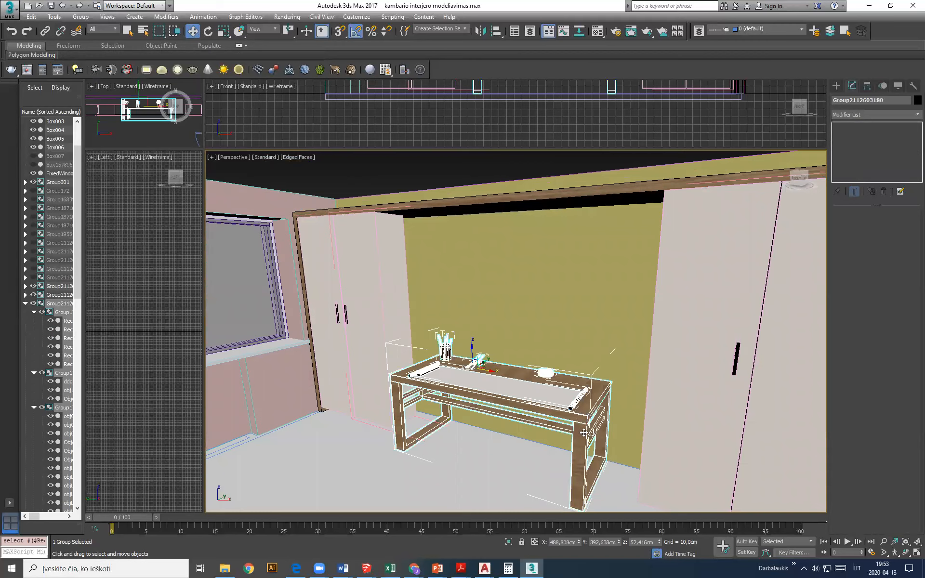
{"action": "middle_click_drag", "start_coordinate": [576, 462], "coordinate": [552, 404]}
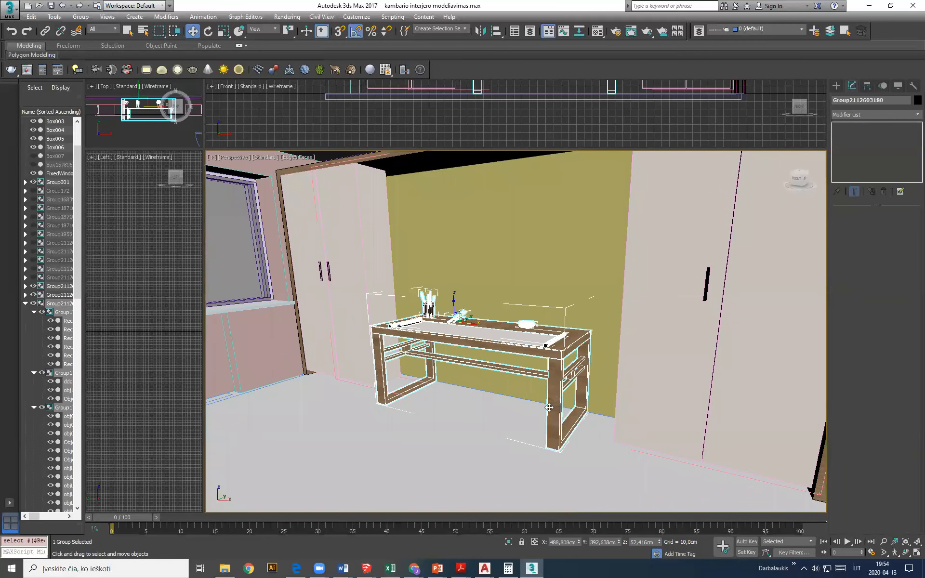
{"action": "scroll", "coordinate": [559, 357], "scroll_direction": "up", "scroll_amount": 2}
{"action": "scroll", "coordinate": [540, 341], "scroll_direction": "down", "scroll_amount": 2}
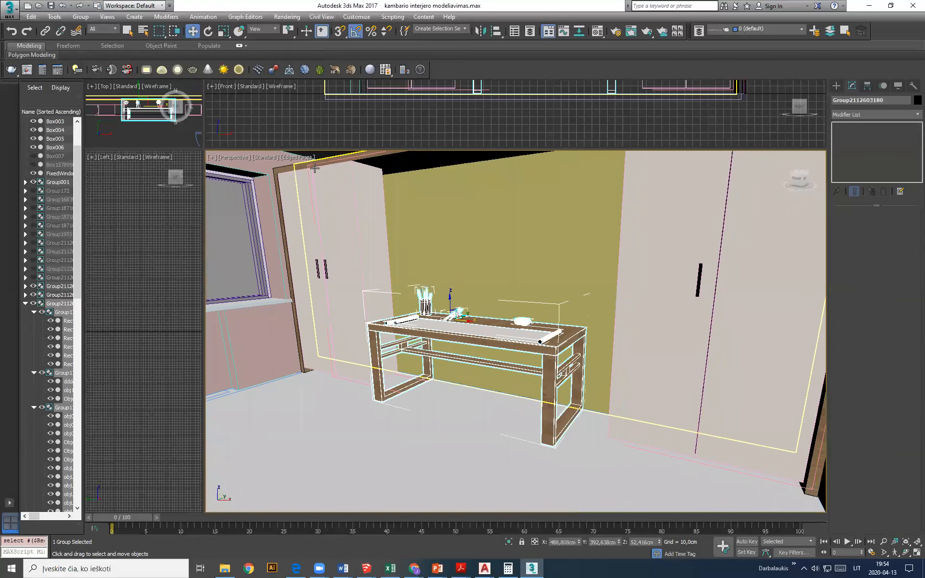
{"action": "left_click", "coordinate": [81, 17]}
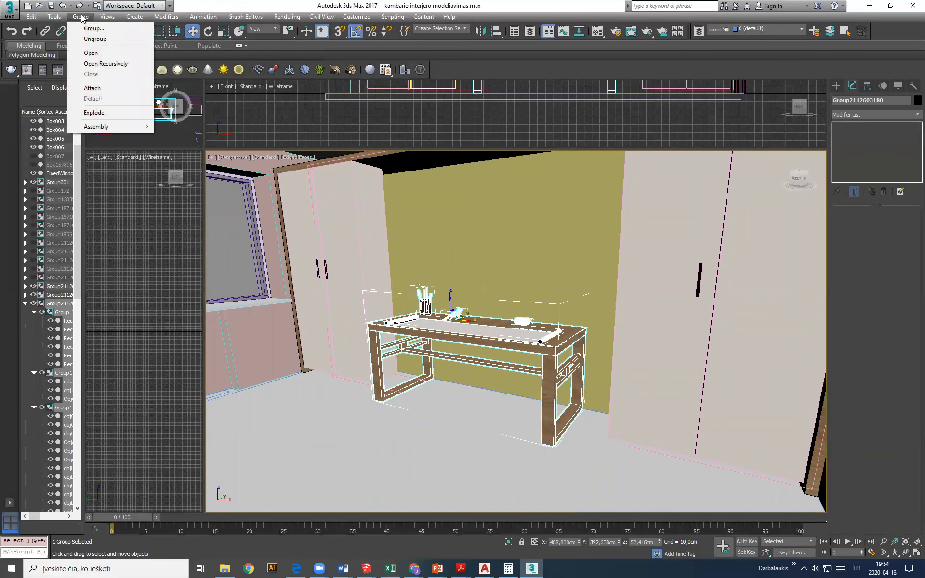
{"action": "left_click", "coordinate": [101, 54]}
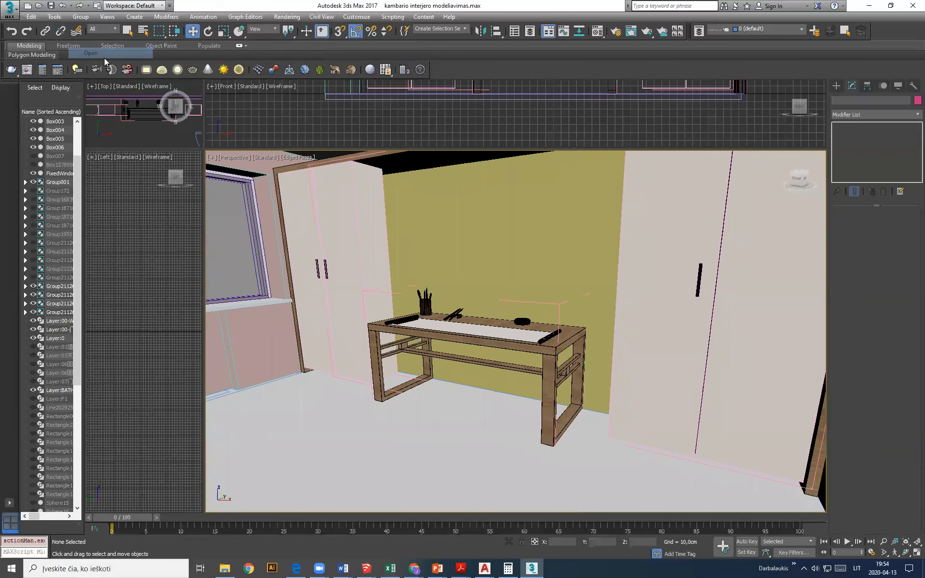
Select the nested group of the desk's wooden parts and open it as well
{"action": "left_click", "coordinate": [566, 375]}
{"action": "middle_click_drag", "start_coordinate": [568, 383], "coordinate": [554, 379]}
{"action": "scroll", "coordinate": [554, 379], "scroll_direction": "up", "scroll_amount": 5}
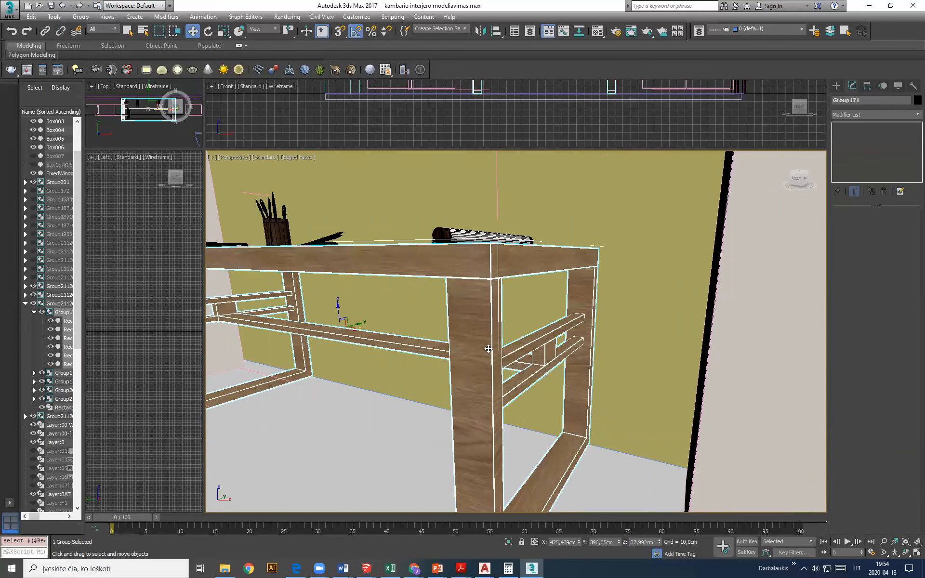
{"action": "scroll", "coordinate": [475, 341], "scroll_direction": "down", "scroll_amount": 2}
{"action": "middle_click_drag", "start_coordinate": [469, 351], "coordinate": [467, 357], "text": "alt"}
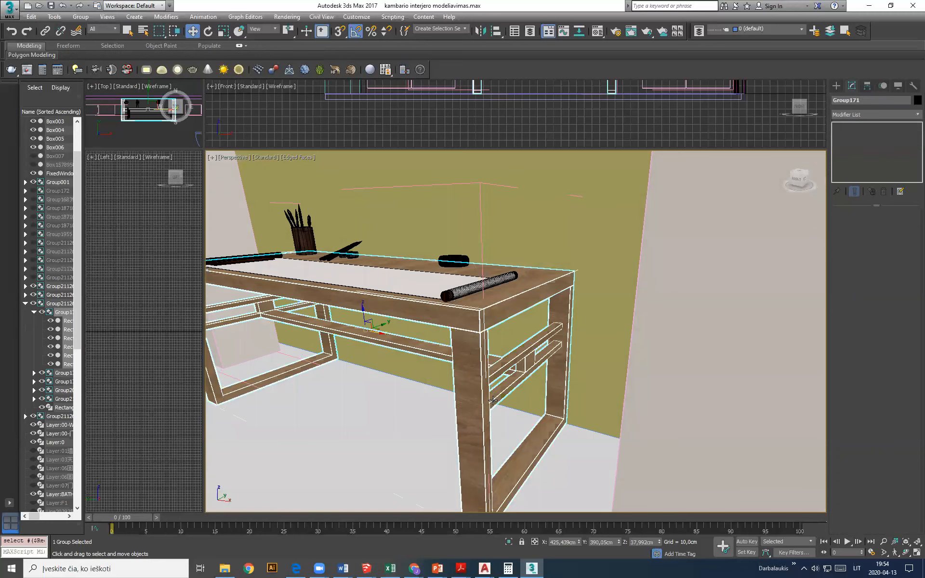
{"action": "left_click", "coordinate": [80, 16]}
{"action": "left_click", "coordinate": [91, 53]}
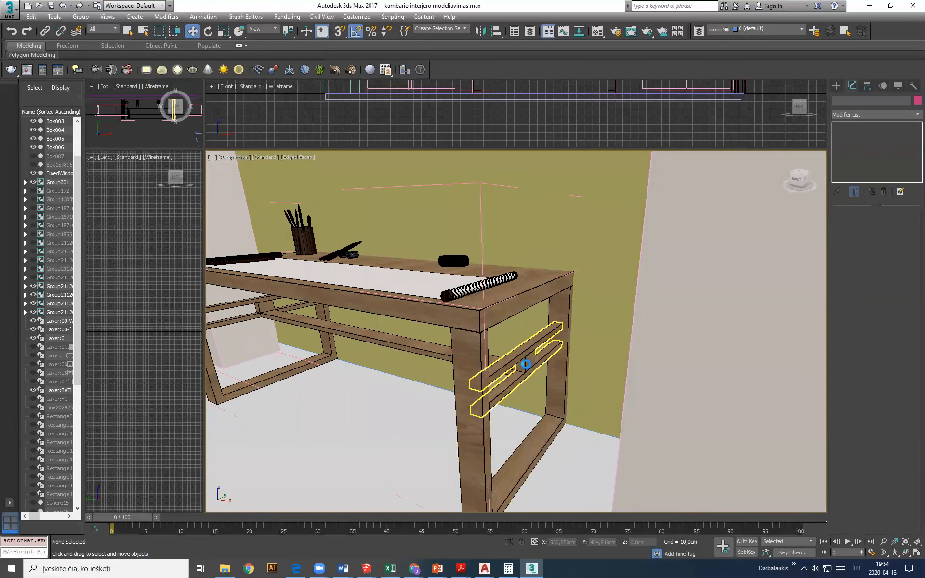
Select the double side-rail object between the legs at the desk's door-side end
{"action": "left_click", "coordinate": [526, 364]}
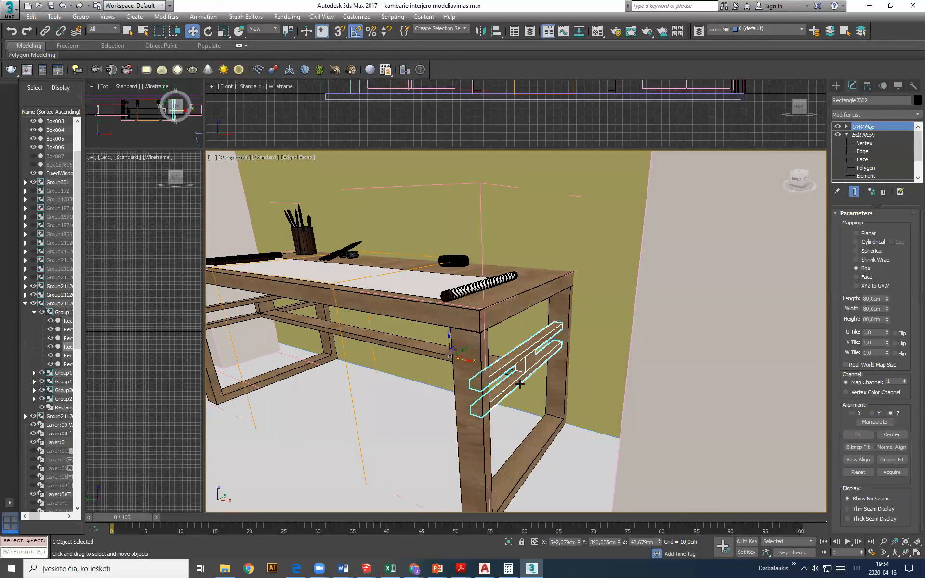
{"action": "left_click", "coordinate": [481, 359]}
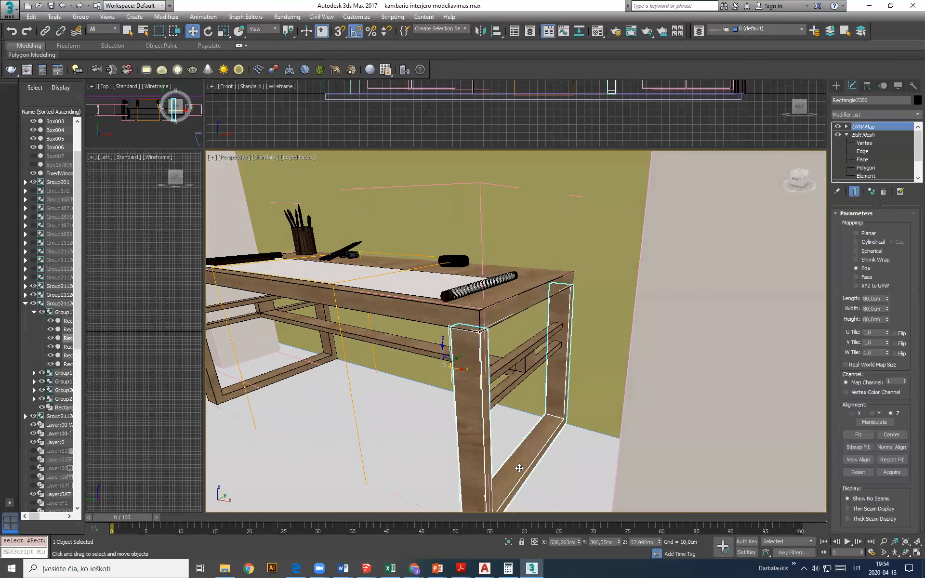
{"action": "left_click", "coordinate": [523, 359]}
{"action": "scroll", "coordinate": [532, 376], "scroll_direction": "up", "scroll_amount": 3}
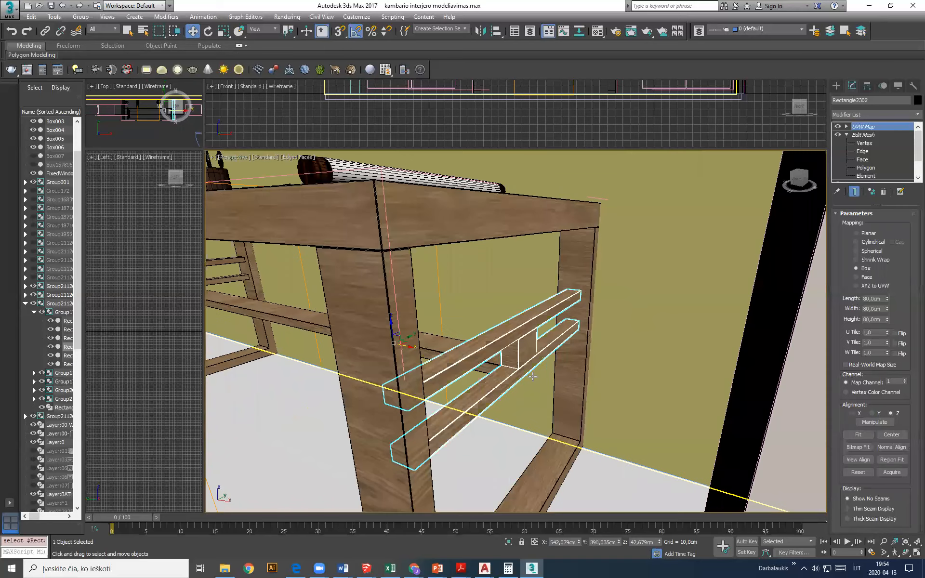
{"action": "left_click", "coordinate": [81, 18]}
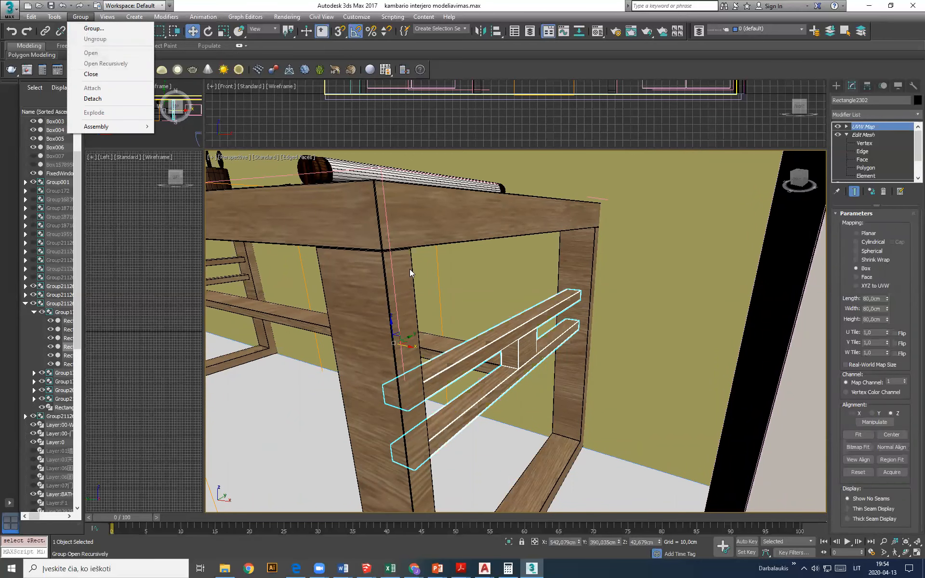
{"action": "left_click", "coordinate": [514, 352]}
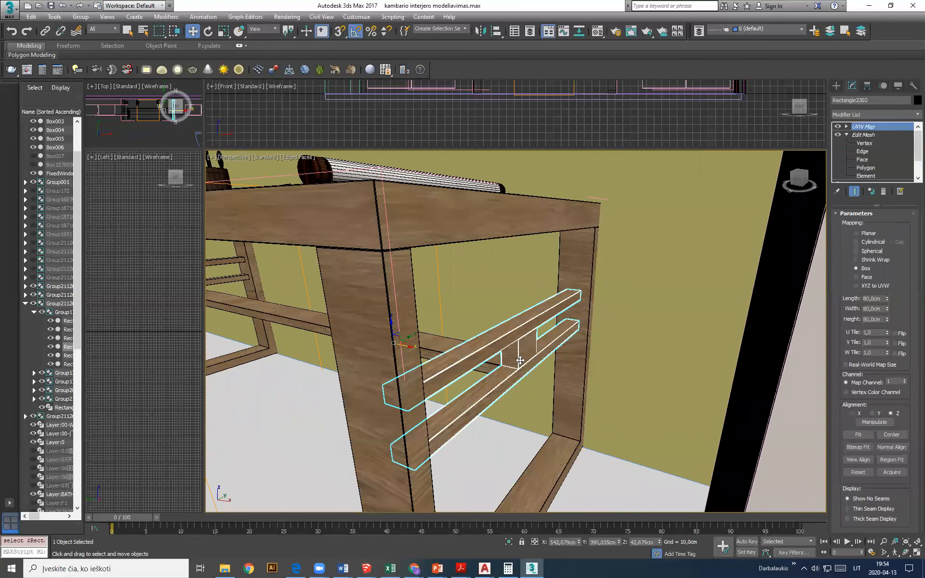
{"action": "mouse_move", "coordinate": [516, 378]}
{"action": "middle_mouse_down", "text": "alt"}
{"action": "mouse_move", "coordinate": [529, 374]}
{"action": "mouse_move", "coordinate": [514, 375]}
{"action": "middle_mouse_up", "text": "alt"}
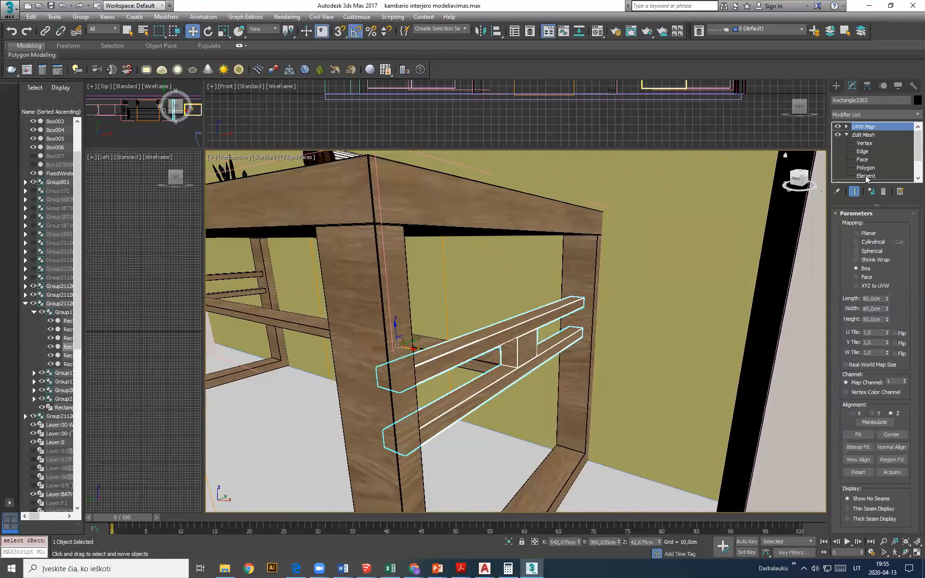
Delete the small block between the door-side rails together with its shifted copy at Element level, and leave Element level
{"action": "left_click", "coordinate": [866, 176]}
{"action": "left_click", "coordinate": [525, 352]}
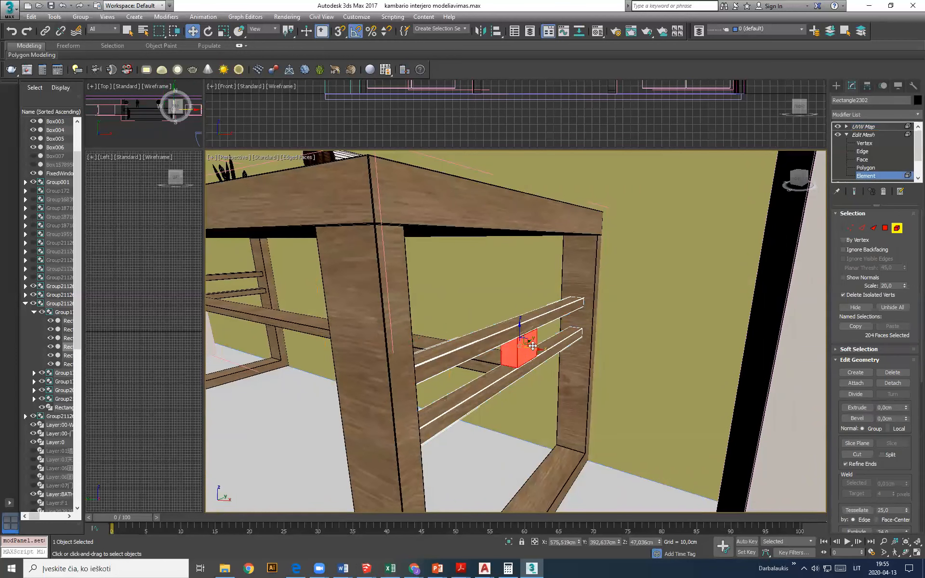
{"action": "mouse_move", "coordinate": [521, 353]}
{"action": "left_mouse_down"}
{"action": "mouse_move", "coordinate": [509, 355]}
{"action": "mouse_move", "coordinate": [538, 341]}
{"action": "left_mouse_up"}
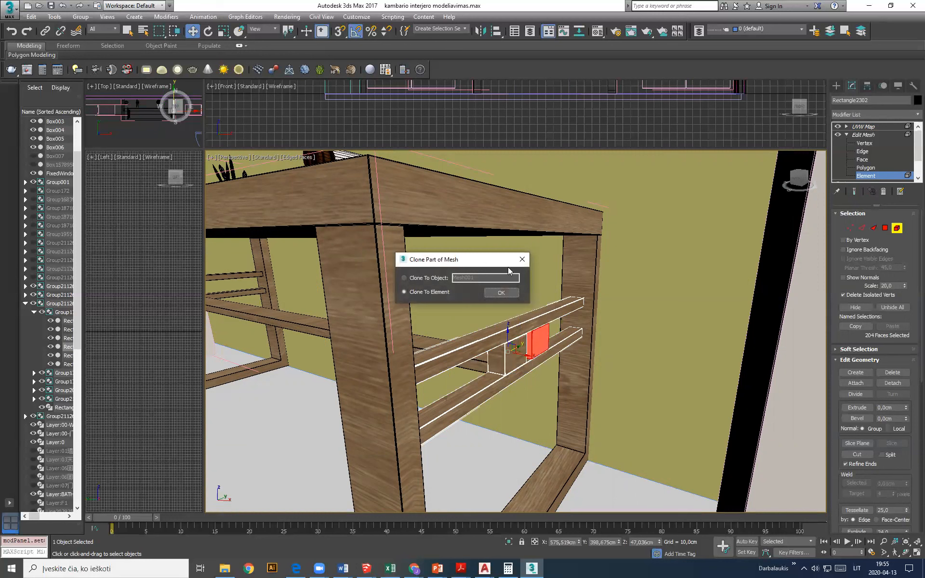
{"action": "left_click", "coordinate": [522, 260]}
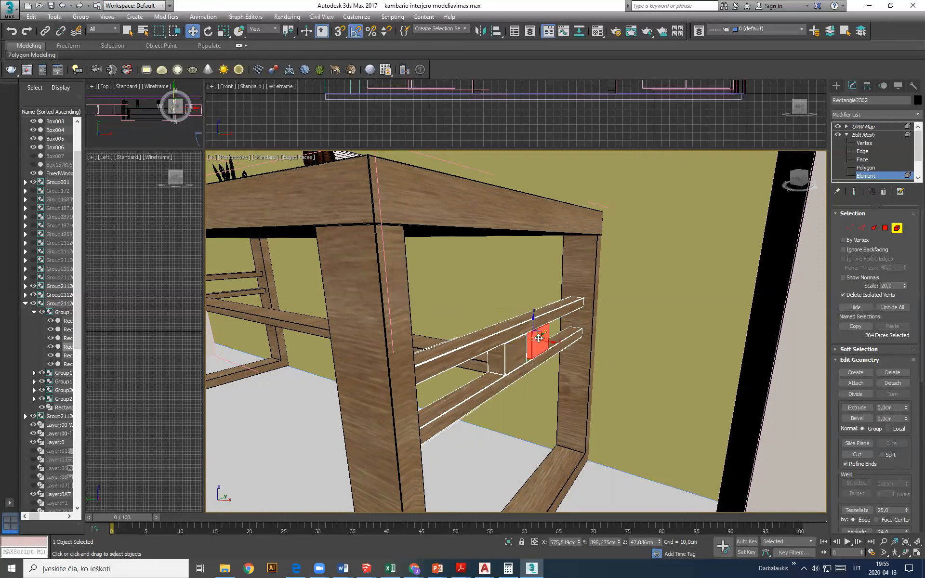
{"action": "key", "text": "Delete"}
{"action": "left_click", "coordinate": [510, 352]}
{"action": "key", "text": "Delete"}
{"action": "middle_click_drag", "start_coordinate": [399, 384], "coordinate": [510, 374], "text": "alt"}
{"action": "scroll", "coordinate": [610, 339], "scroll_direction": "down", "scroll_amount": 2}
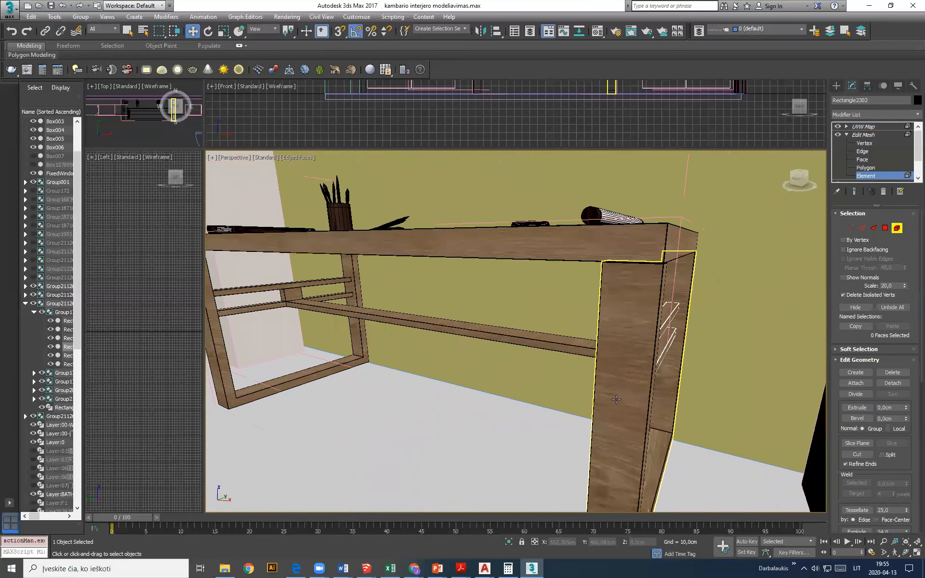
{"action": "scroll", "coordinate": [578, 375], "scroll_direction": "down", "scroll_amount": 3}
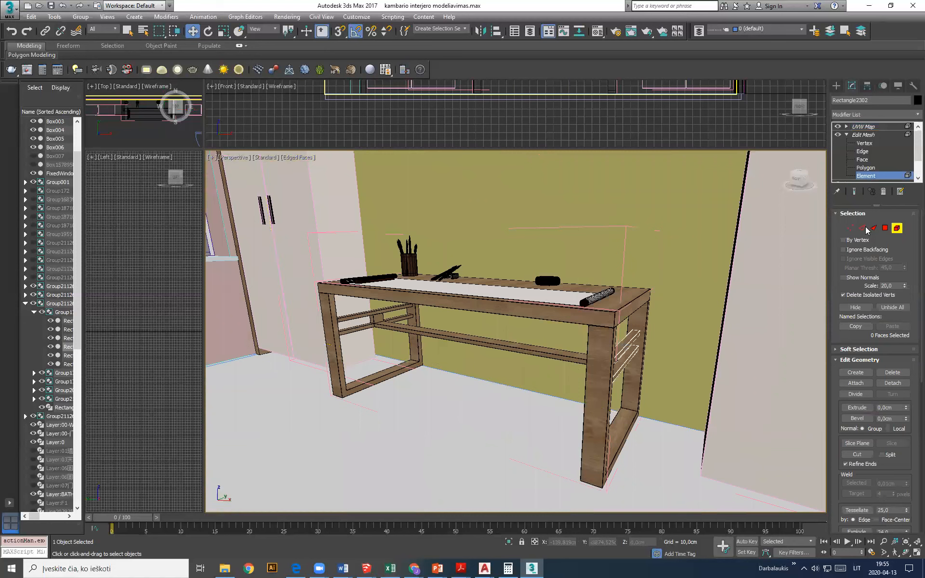
{"action": "left_click", "coordinate": [896, 229]}
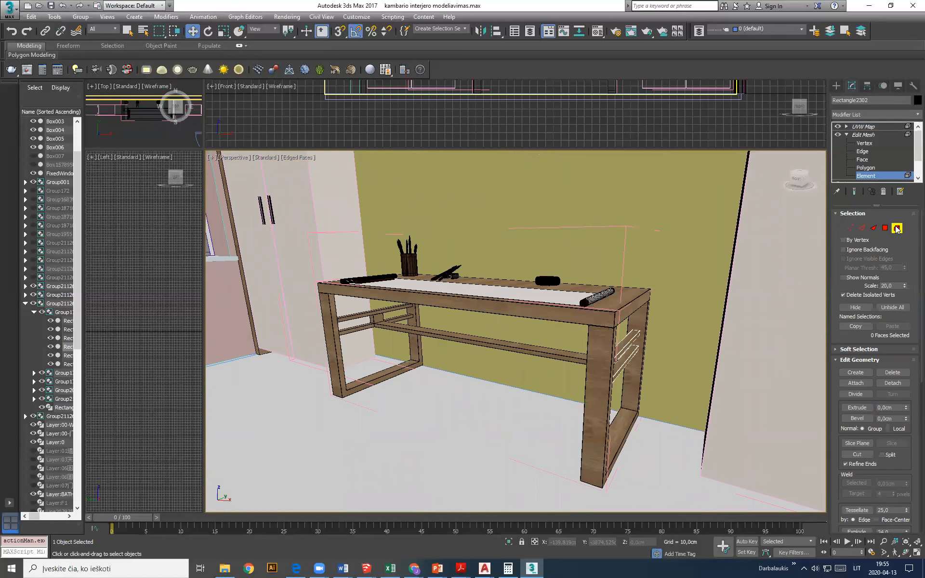
Delete the small block element between the double side rails at the desk's window-side end and leave Element level
{"action": "left_click", "coordinate": [374, 317]}
{"action": "scroll", "coordinate": [374, 318], "scroll_direction": "up", "scroll_amount": 8}
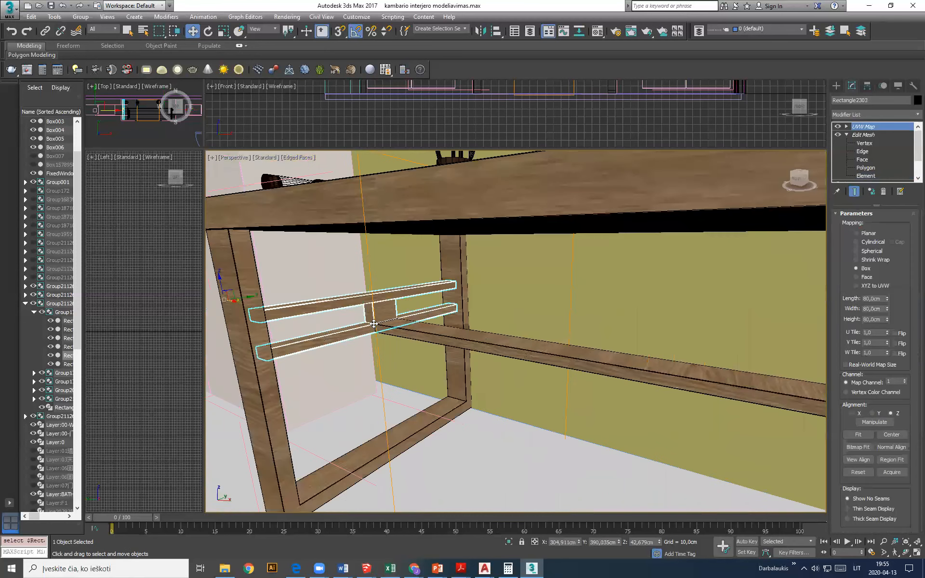
{"action": "scroll", "coordinate": [375, 313], "scroll_direction": "down", "scroll_amount": 2}
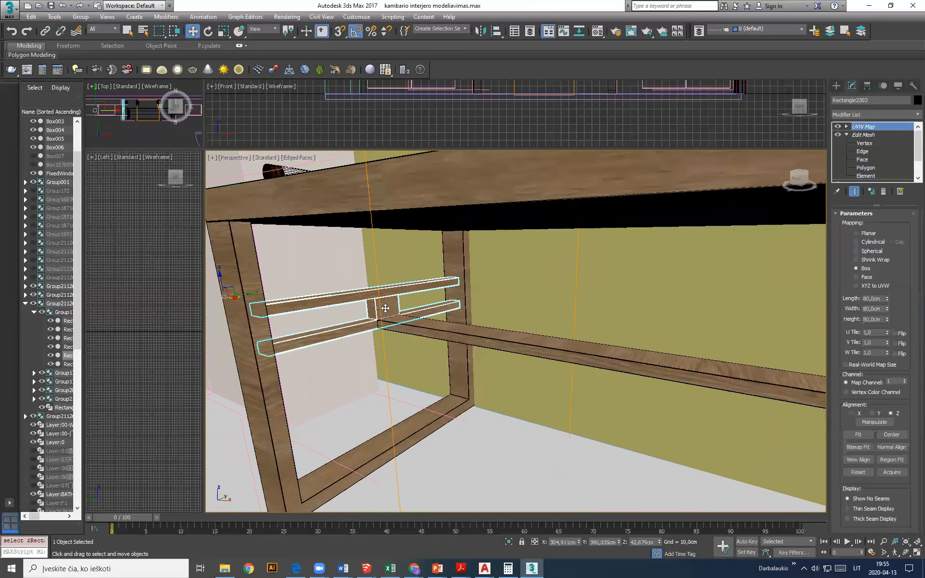
{"action": "left_click", "coordinate": [866, 175]}
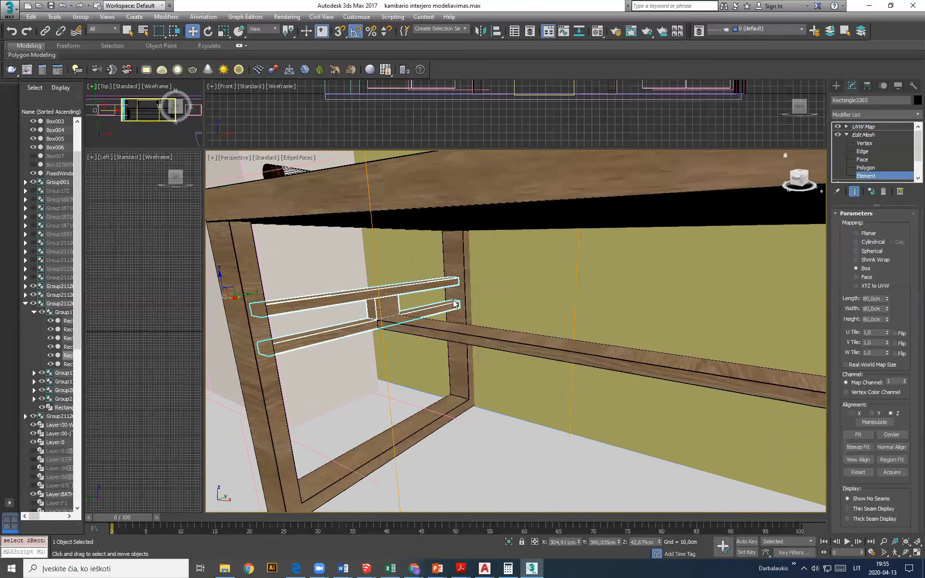
{"action": "left_click", "coordinate": [379, 320]}
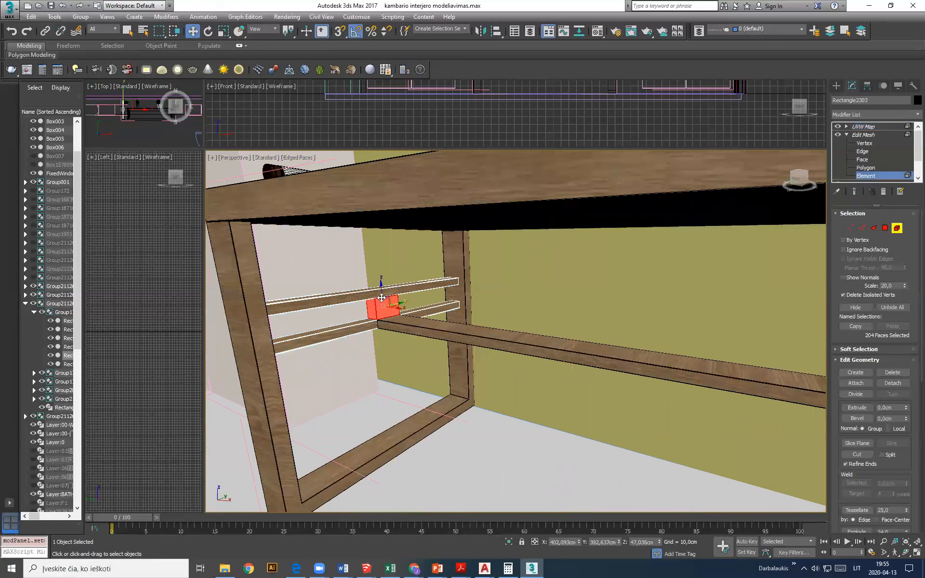
{"action": "key", "text": "Delete"}
{"action": "scroll", "coordinate": [357, 300], "scroll_direction": "down", "scroll_amount": 2}
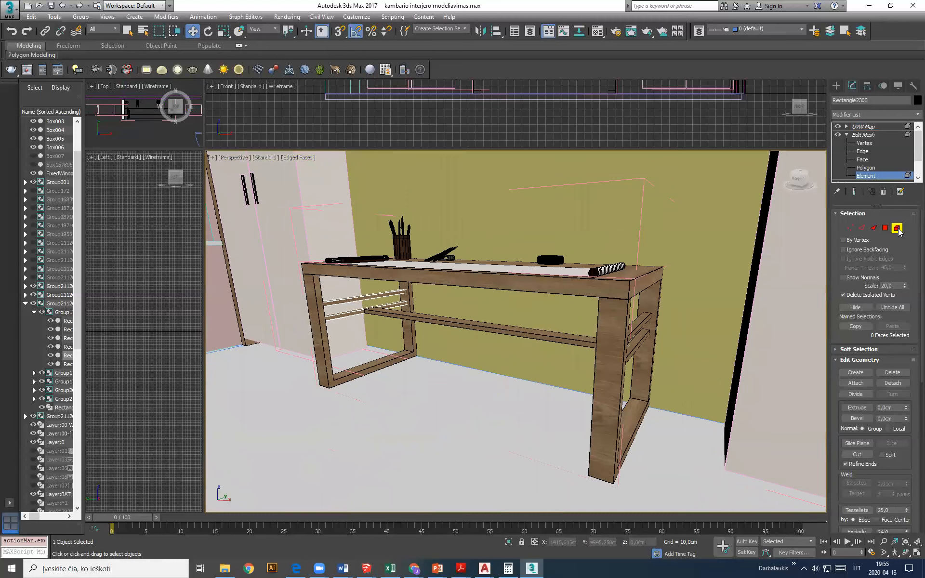
{"action": "left_click", "coordinate": [862, 134]}
Try stretching the tabletop's door-side end vertices along X to the copied wardrobe, undo the move and leave Vertex level
{"action": "left_click", "coordinate": [609, 288]}
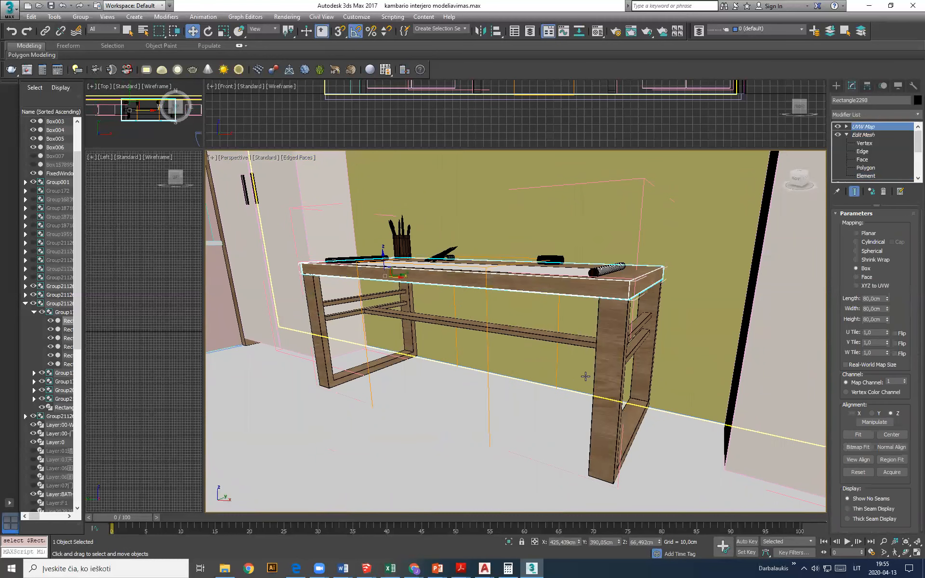
{"action": "middle_click_drag", "start_coordinate": [522, 371], "coordinate": [537, 381], "text": "alt"}
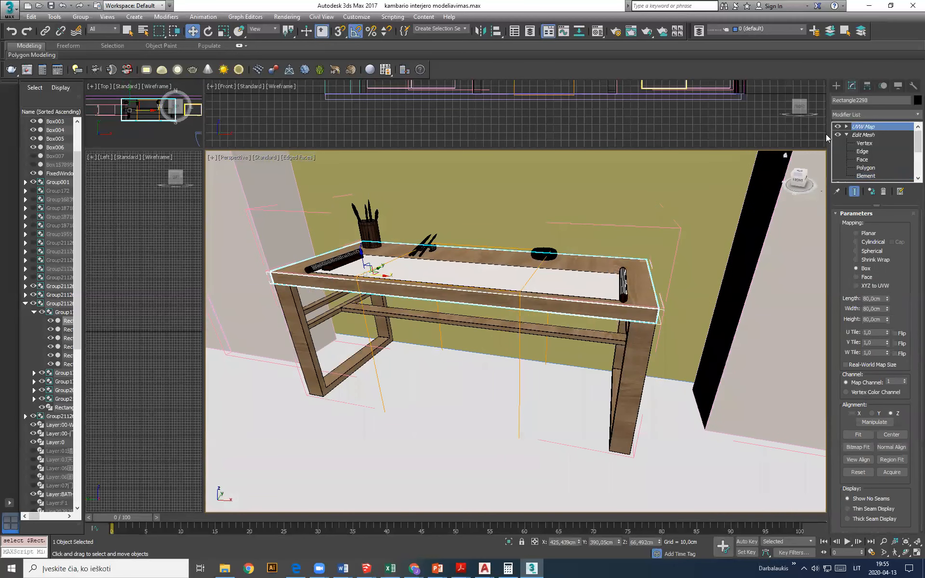
{"action": "left_click", "coordinate": [864, 143]}
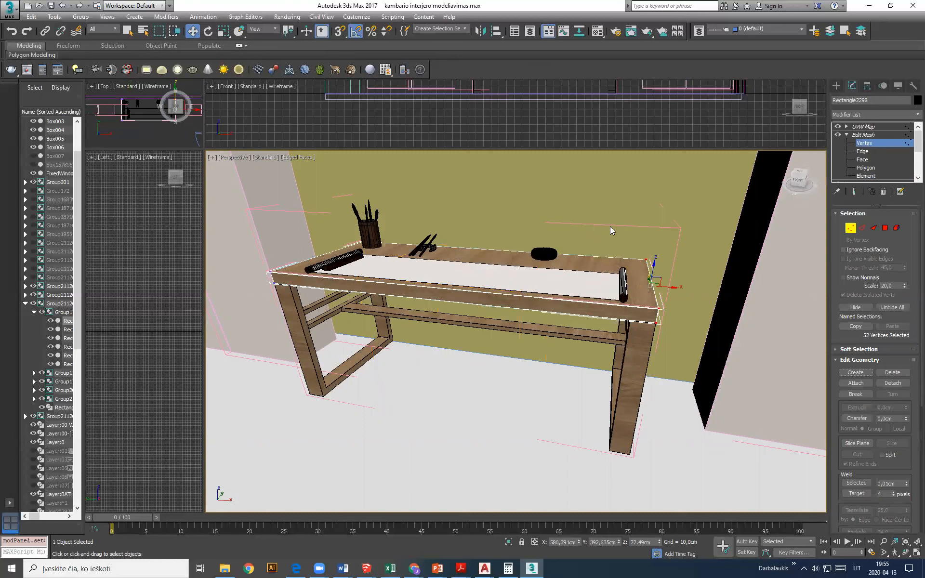
{"action": "mouse_move", "coordinate": [671, 385]}
{"action": "middle_mouse_down", "text": "alt"}
{"action": "mouse_move", "coordinate": [645, 375]}
{"action": "mouse_move", "coordinate": [655, 377]}
{"action": "middle_mouse_up", "text": "alt"}
{"action": "left_click_drag", "start_coordinate": [665, 287], "coordinate": [745, 319]}
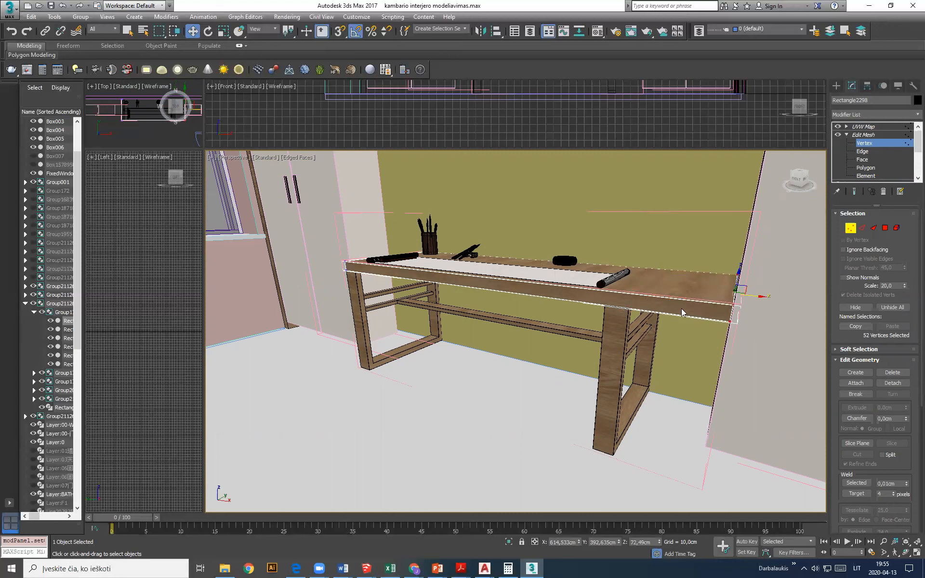
{"action": "left_click", "coordinate": [62, 5]}
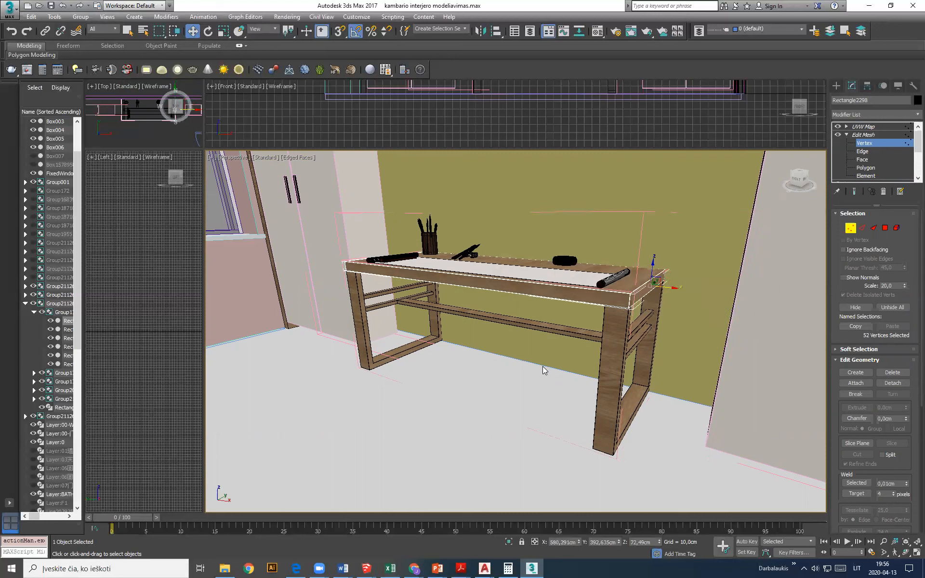
{"action": "middle_click_drag", "start_coordinate": [529, 335], "coordinate": [532, 346], "text": "alt"}
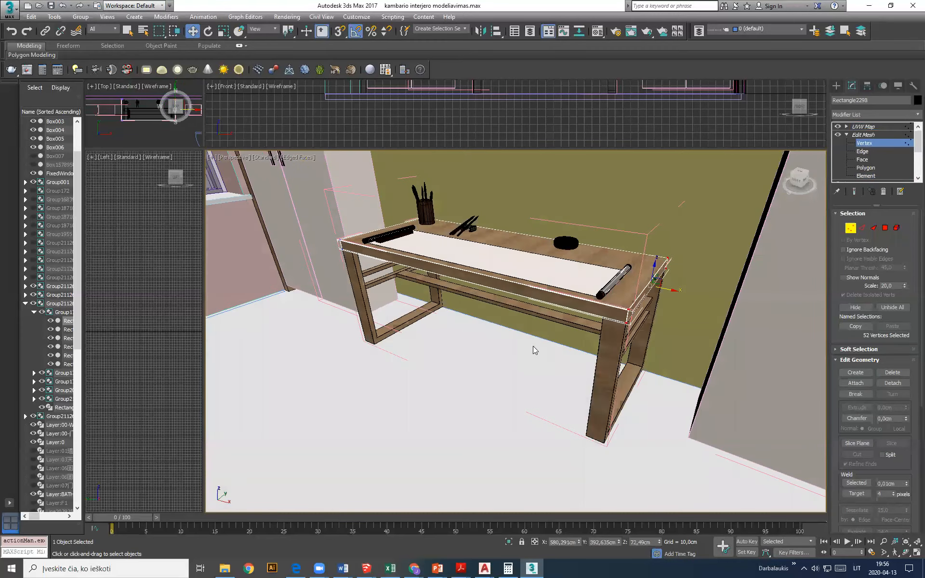
{"action": "left_click", "coordinate": [851, 229]}
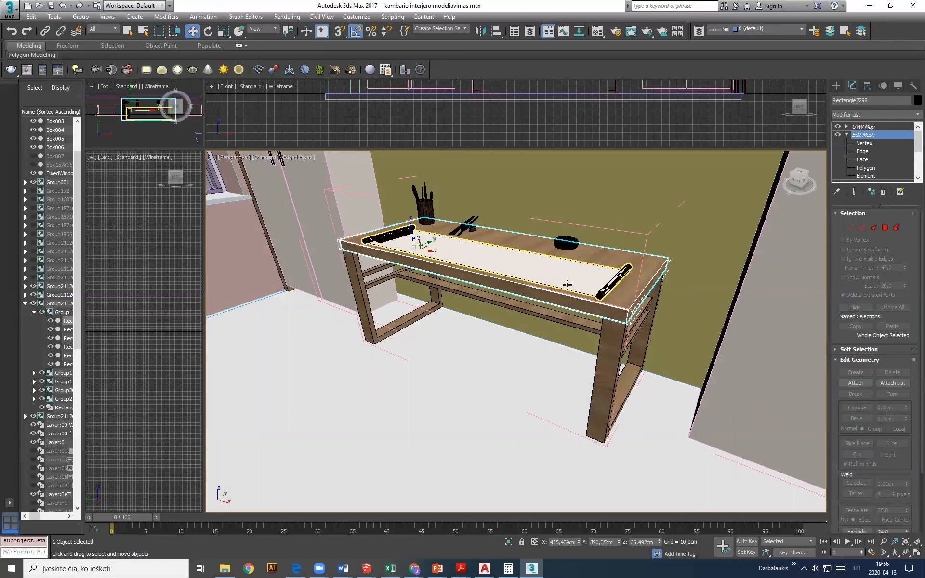
Close the desk's opened inner group and its parent group so the whole desk is one closed group
{"action": "left_click", "coordinate": [81, 17]}
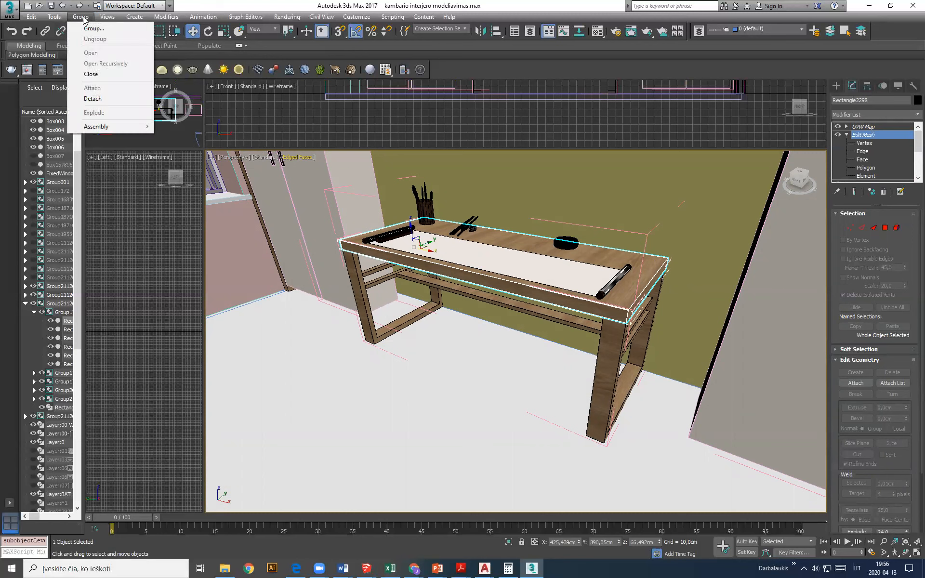
{"action": "left_click", "coordinate": [92, 74]}
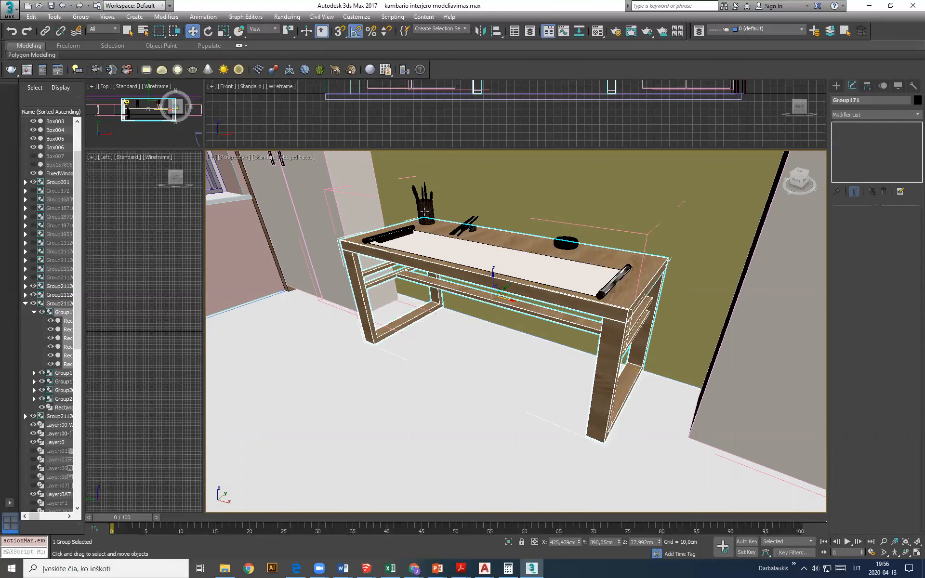
{"action": "left_click", "coordinate": [78, 17]}
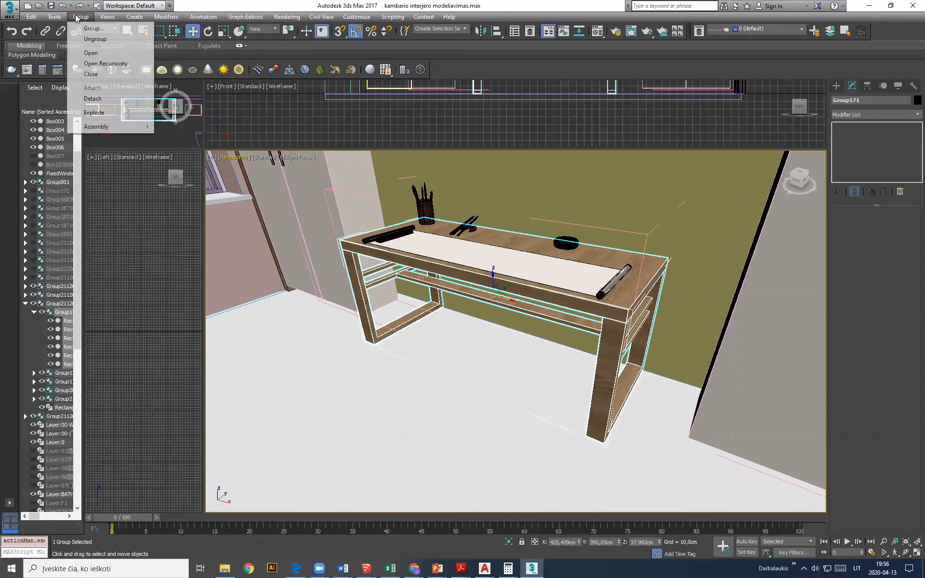
{"action": "left_click", "coordinate": [104, 64]}
Examine the whole room from above, including the placement of the desk between the wardrobes under the wooden top
{"action": "middle_click_drag", "start_coordinate": [492, 278], "coordinate": [524, 271]}
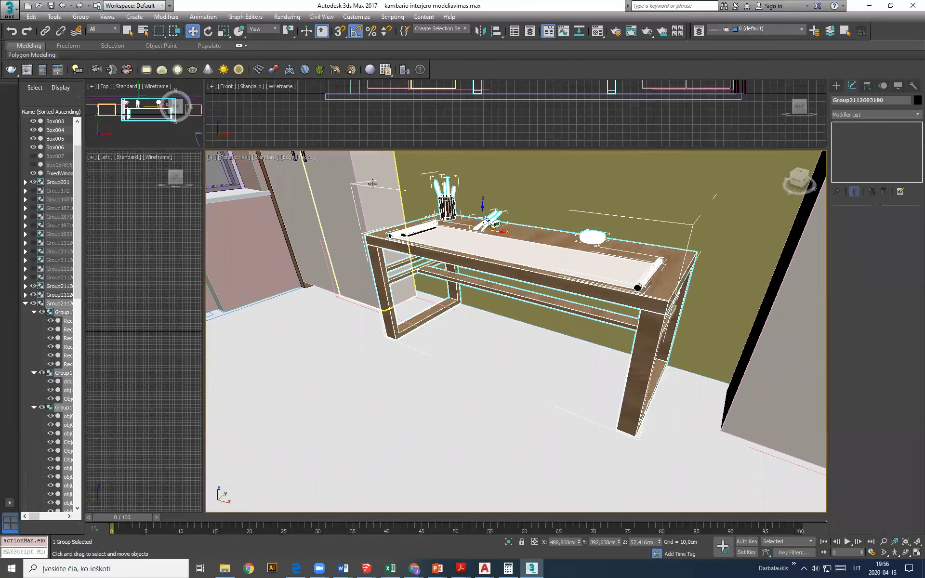
{"action": "scroll", "coordinate": [566, 295], "scroll_direction": "down", "scroll_amount": 2}
{"action": "key", "text": "alt+q"}
{"action": "middle_click_drag", "start_coordinate": [572, 283], "coordinate": [553, 303], "text": "alt"}
{"action": "scroll", "coordinate": [583, 261], "scroll_direction": "down", "scroll_amount": 2}
{"action": "middle_click_drag", "start_coordinate": [596, 273], "coordinate": [524, 264], "text": "alt"}
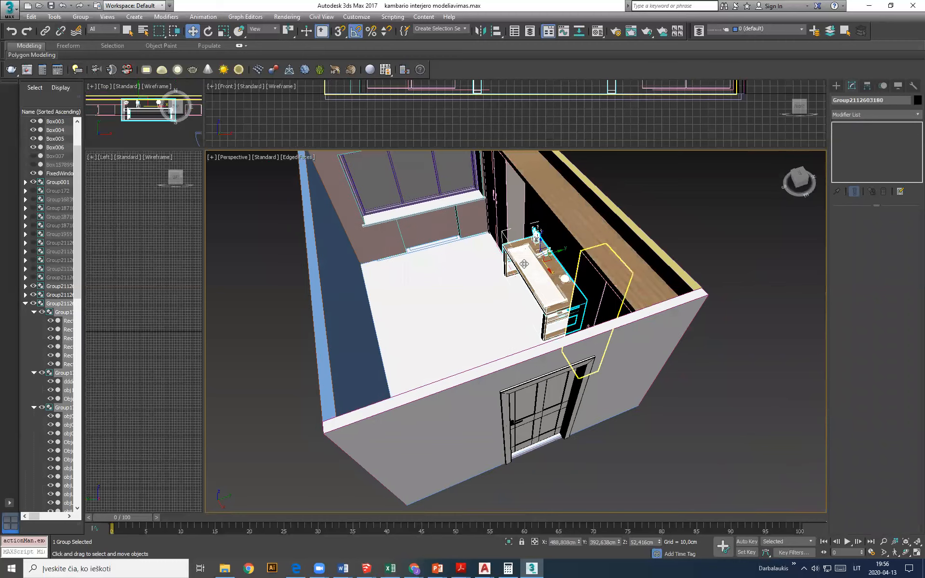
{"action": "scroll", "coordinate": [524, 264], "scroll_direction": "down", "scroll_amount": 2}
{"action": "scroll", "coordinate": [535, 250], "scroll_direction": "up", "scroll_amount": 5}
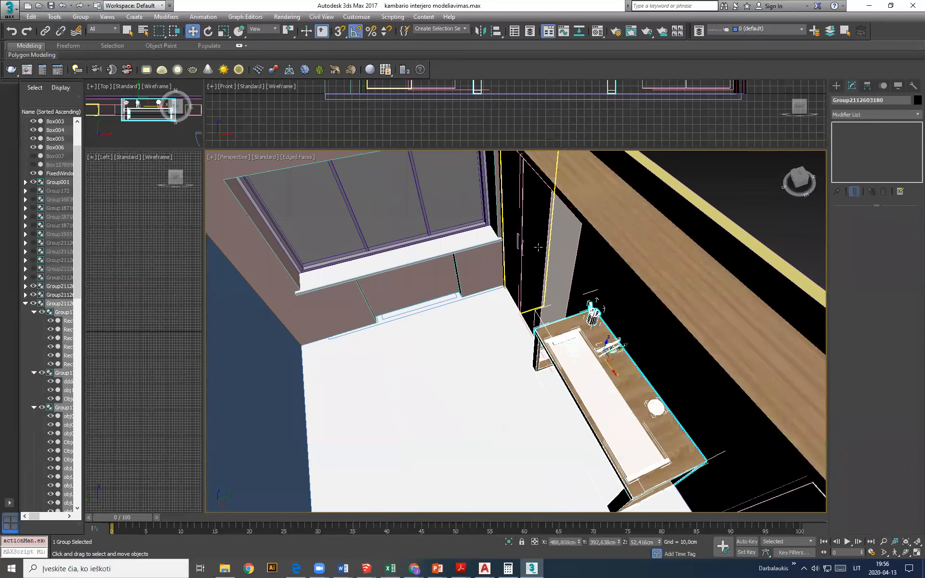
{"action": "scroll", "coordinate": [538, 247], "scroll_direction": "down", "scroll_amount": 2}
{"action": "scroll", "coordinate": [536, 242], "scroll_direction": "down", "scroll_amount": 3}
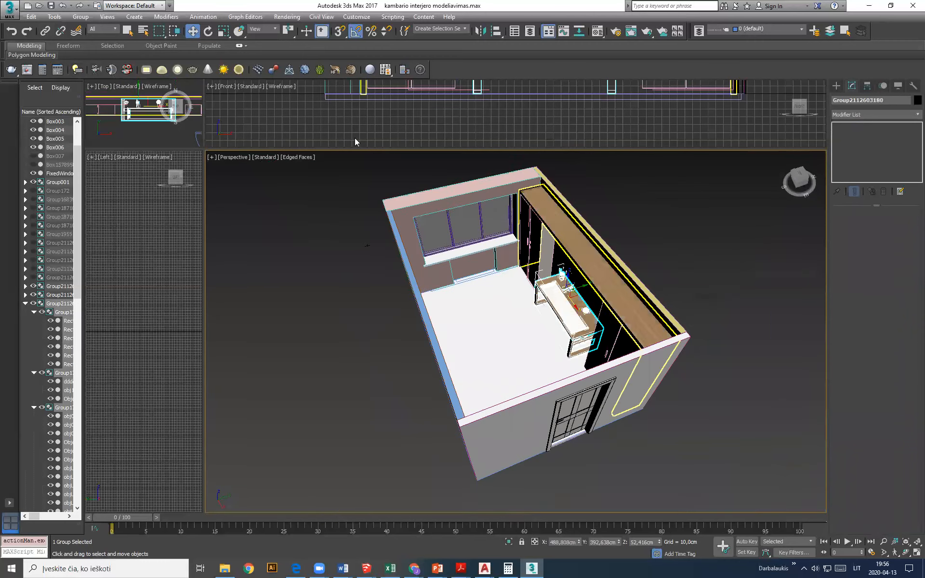
Start merging an external scene file and browse drive D: through darbas and 2020 dalykai to the folder 3ds max kambario modeliavimas
{"action": "left_click", "coordinate": [13, 10]}
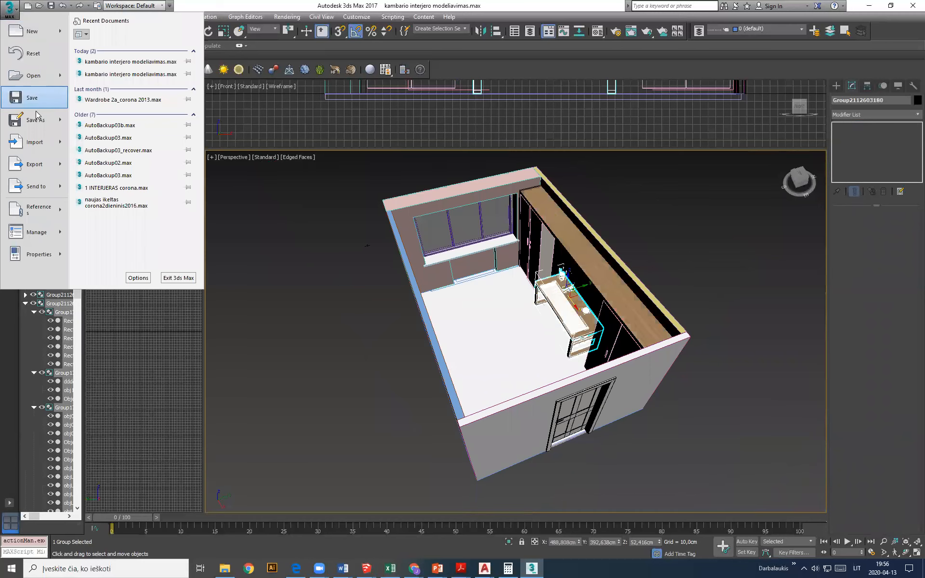
{"action": "left_click", "coordinate": [58, 144]}
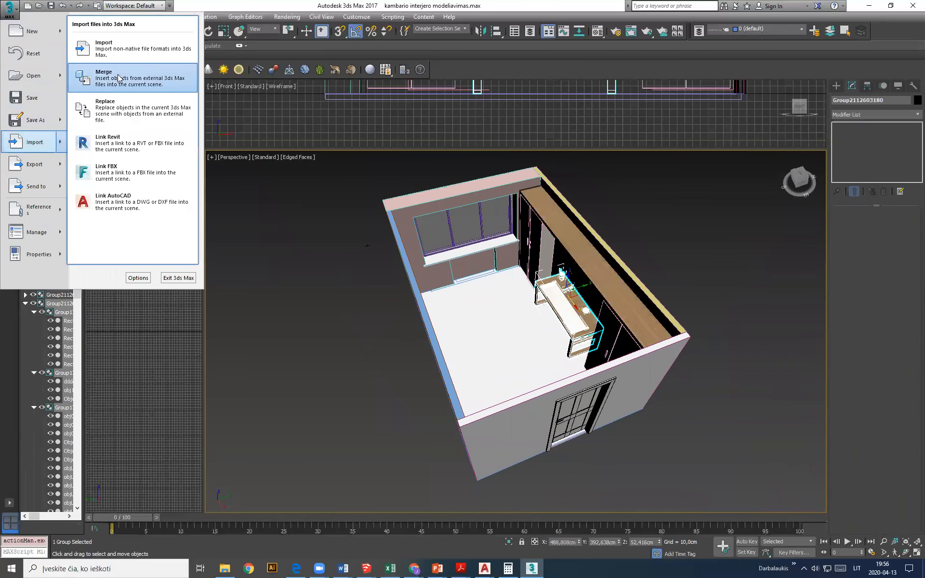
{"action": "left_click", "coordinate": [118, 77]}
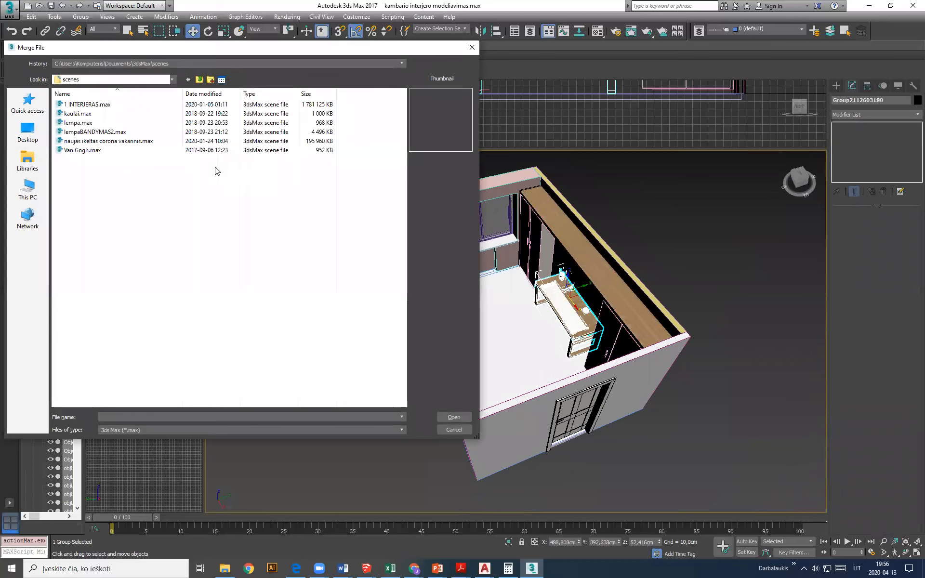
{"action": "left_click", "coordinate": [28, 190]}
{"action": "double_click", "coordinate": [311, 202]}
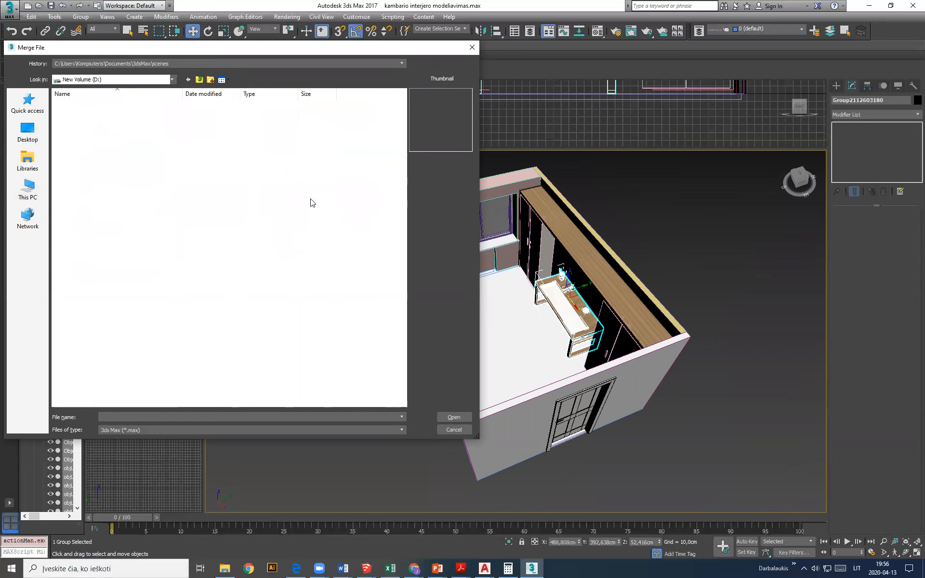
{"action": "double_click", "coordinate": [72, 141]}
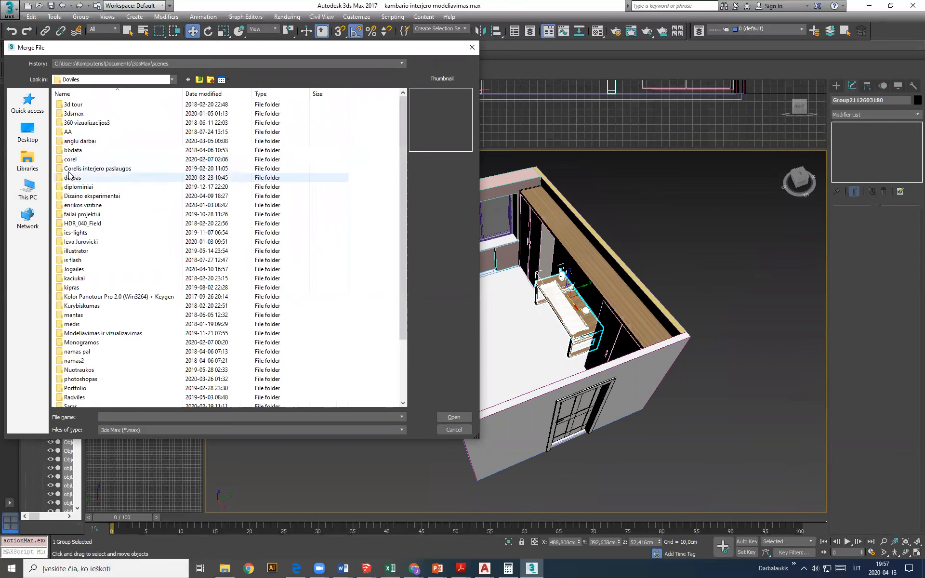
{"action": "double_click", "coordinate": [66, 177]}
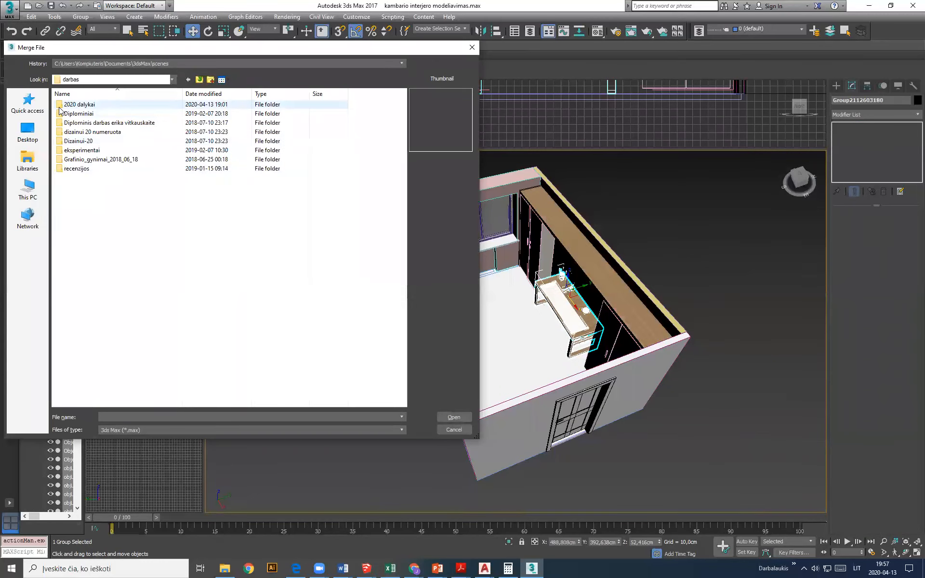
{"action": "double_click", "coordinate": [62, 105]}
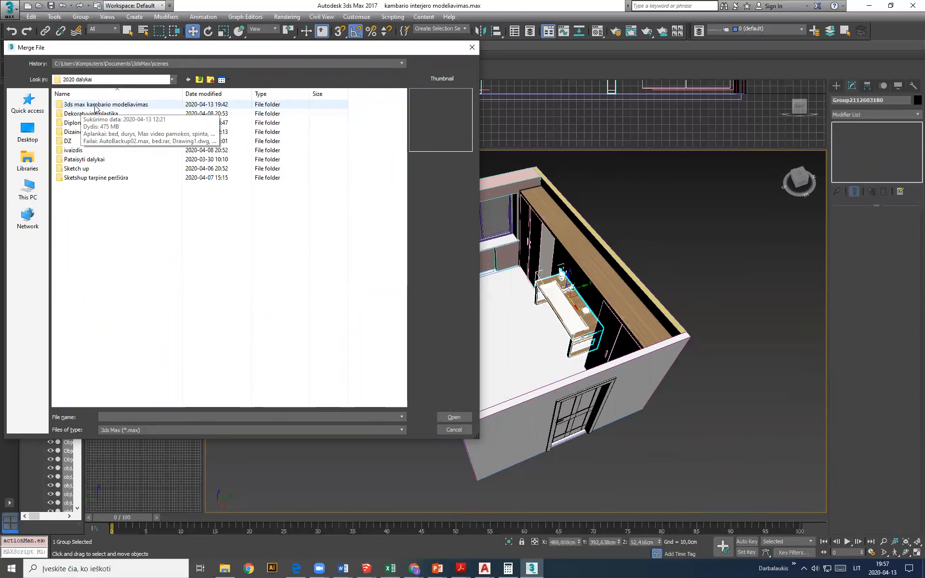
{"action": "double_click", "coordinate": [62, 105]}
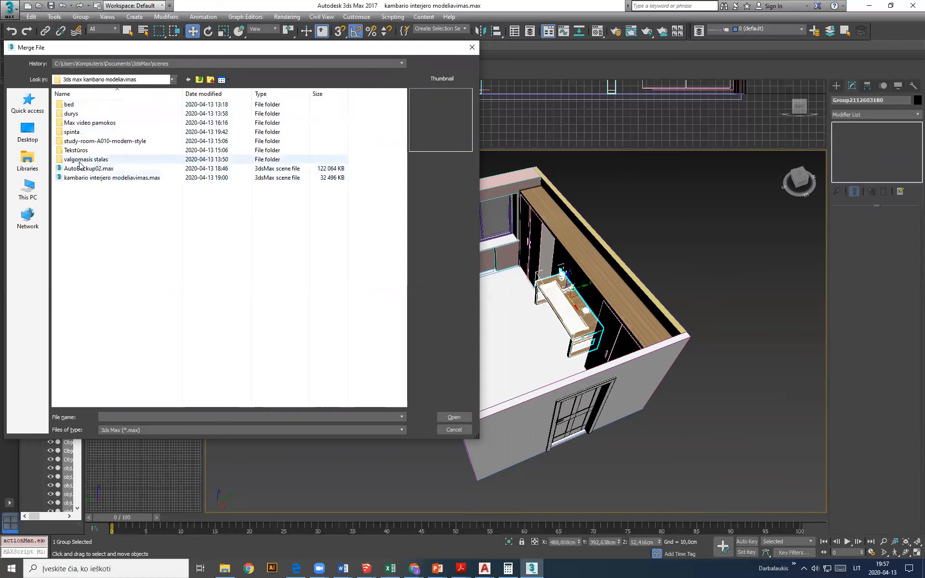
Open bed linen.max from the bed linen folder inside the bed folder as the file to merge
{"action": "left_click", "coordinate": [72, 106]}
{"action": "double_click", "coordinate": [72, 106]}
{"action": "double_click", "coordinate": [69, 105]}
{"action": "left_click", "coordinate": [69, 109]}
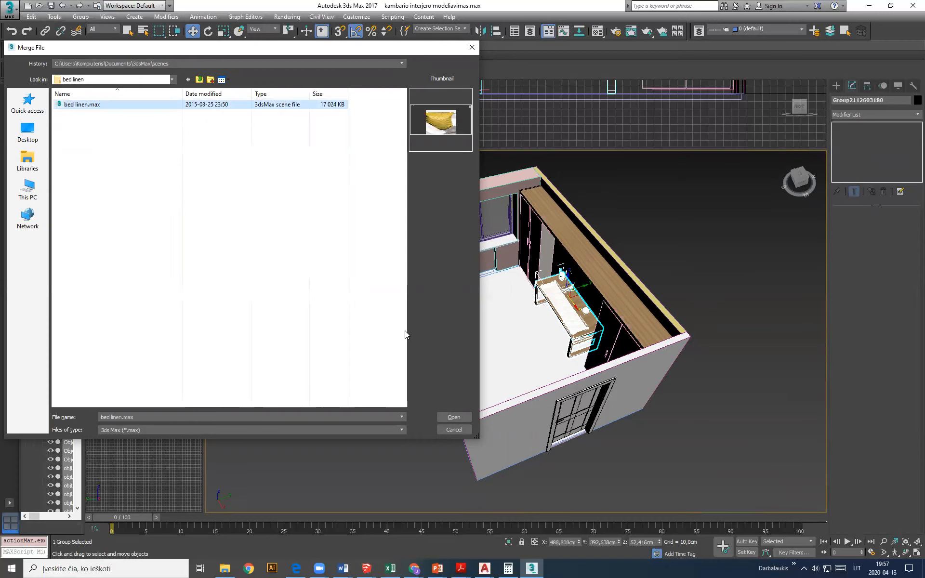
{"action": "left_click", "coordinate": [454, 418]}
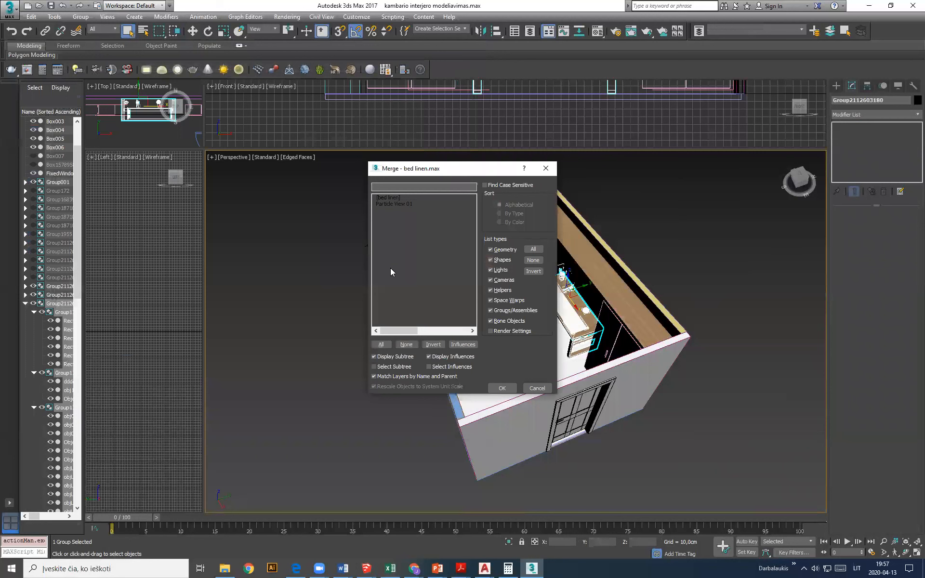
Merge both bed linen and Particle View 01 from bed linen.max, auto-renaming the duplicate object name
{"action": "left_click", "coordinate": [390, 198]}
{"action": "left_click", "coordinate": [395, 205]}
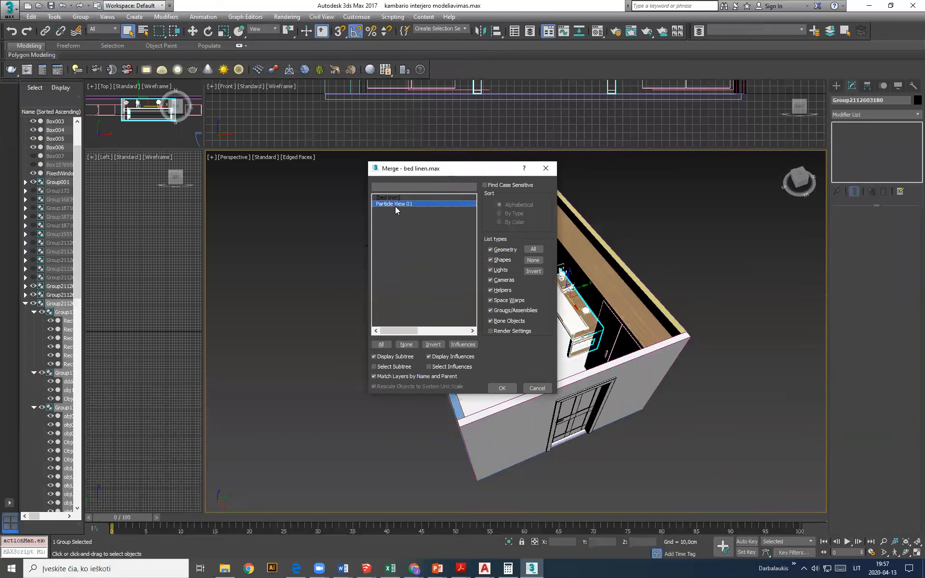
{"action": "left_click", "coordinate": [393, 198]}
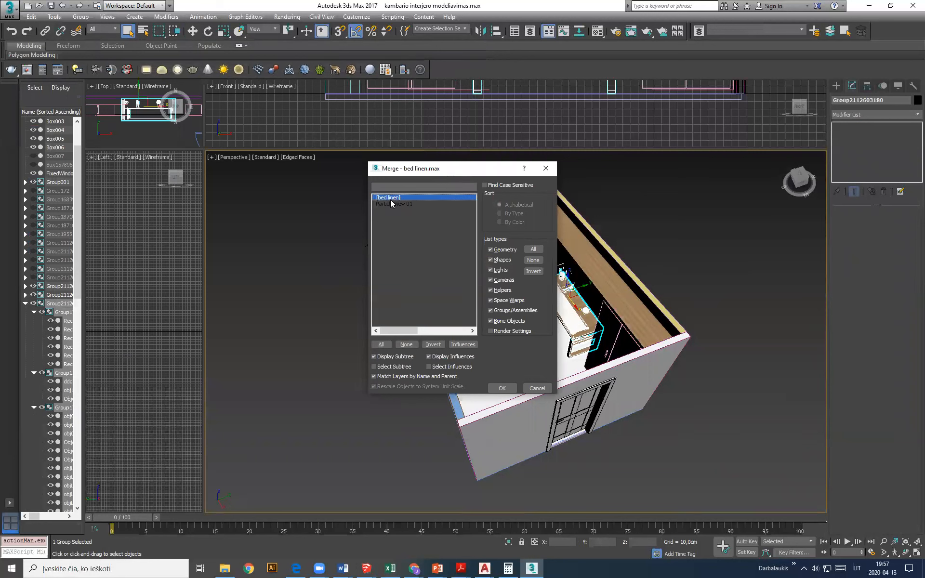
{"action": "left_click", "coordinate": [391, 205]}
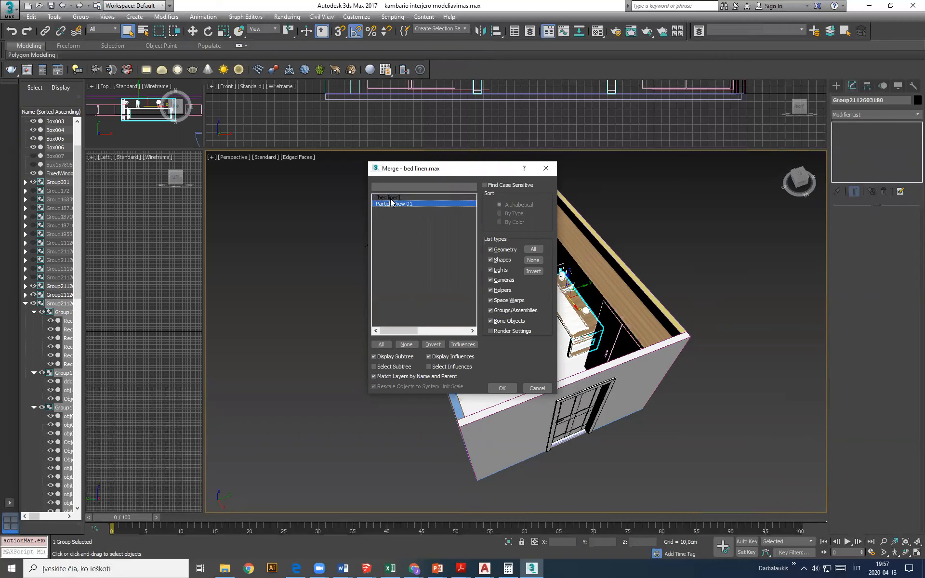
{"action": "left_click", "coordinate": [390, 198], "text": "ctrl"}
{"action": "left_click", "coordinate": [394, 216], "text": "ctrl"}
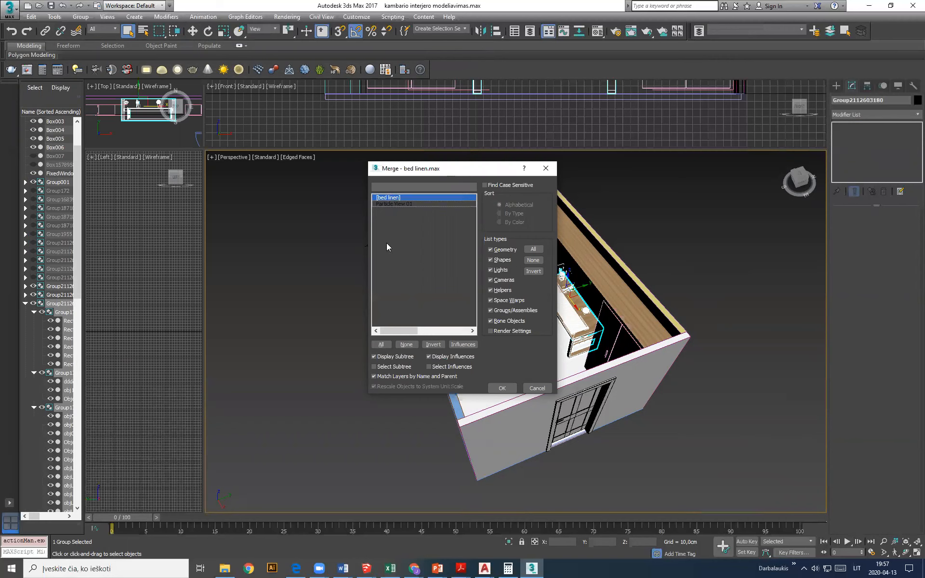
{"action": "left_click", "coordinate": [381, 345]}
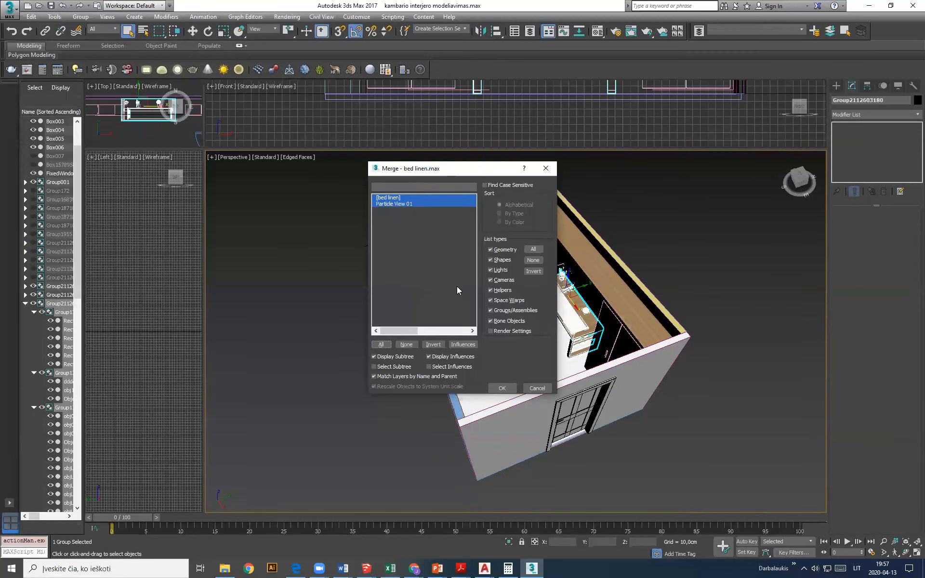
{"action": "left_click", "coordinate": [501, 388]}
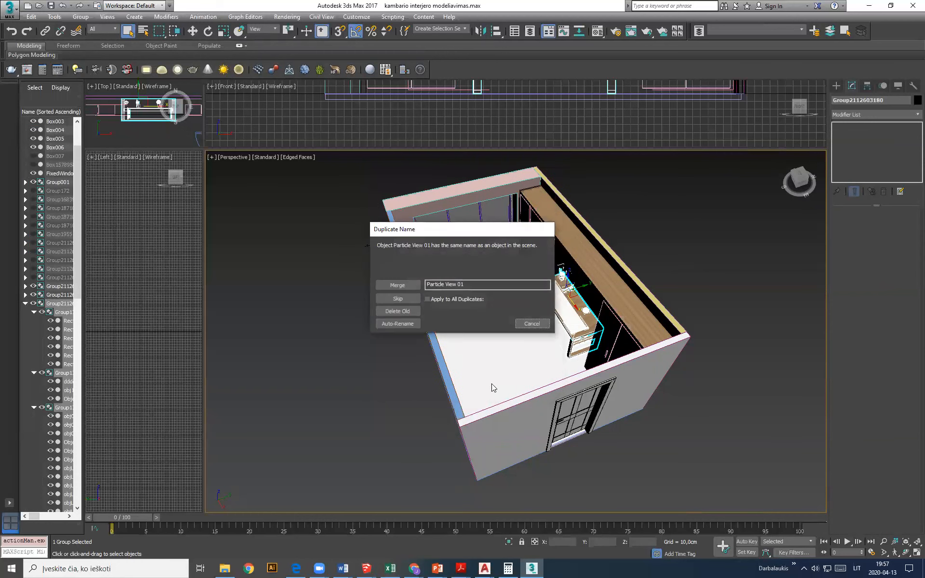
{"action": "left_click", "coordinate": [396, 323]}
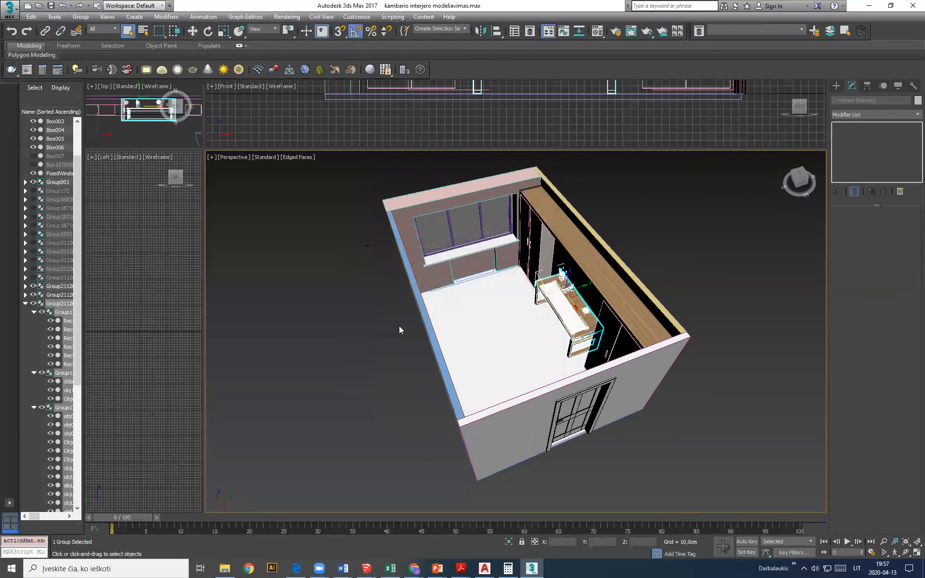
Move the merged bed from outside the room to the floor area in front of the window
{"action": "middle_click_drag", "start_coordinate": [416, 314], "coordinate": [453, 327]}
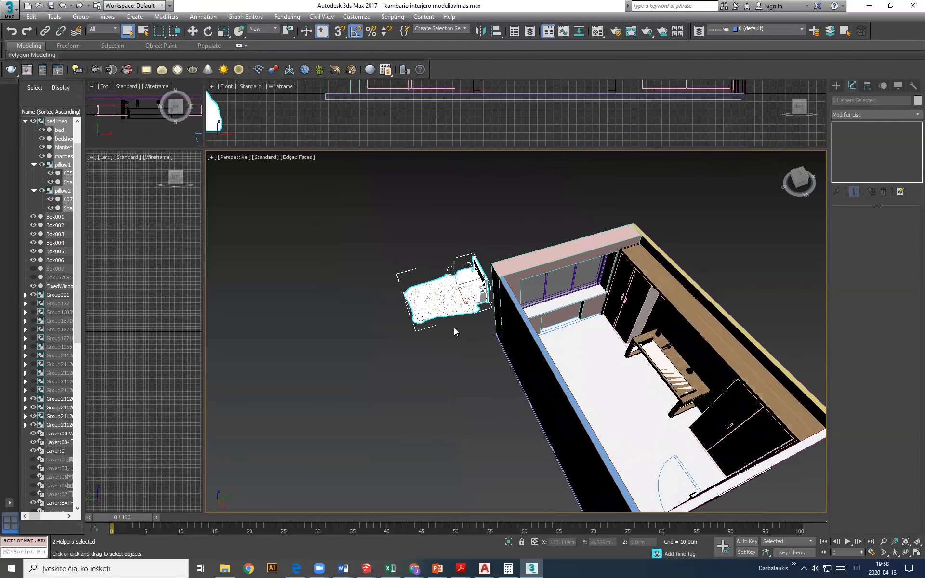
{"action": "left_click", "coordinate": [193, 31]}
{"action": "left_click_drag", "start_coordinate": [476, 312], "coordinate": [614, 329]}
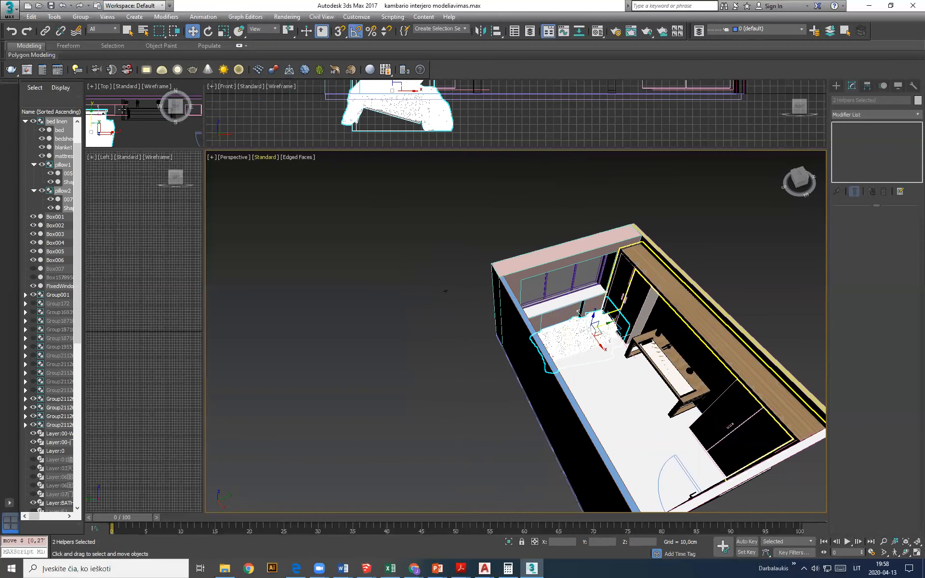
Raise the bed vertically in an enlarged Front view until its base rests on the room's floor line
{"action": "left_click_drag", "start_coordinate": [203, 148], "coordinate": [204, 319]}
{"action": "scroll", "coordinate": [367, 184], "scroll_direction": "up", "scroll_amount": 4}
{"action": "middle_click_drag", "start_coordinate": [367, 184], "coordinate": [354, 214]}
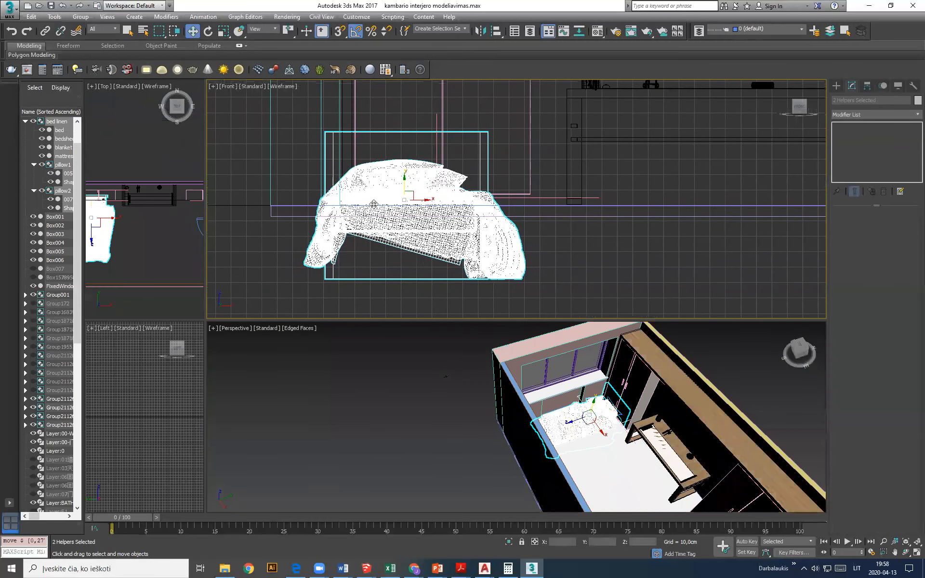
{"action": "left_click_drag", "start_coordinate": [409, 181], "coordinate": [412, 111]}
Shift the bed along the Y axis away from the wardrobe, towards the blue side wall
{"action": "left_click_drag", "start_coordinate": [205, 320], "coordinate": [136, 166]}
{"action": "middle_click_drag", "start_coordinate": [630, 395], "coordinate": [528, 331], "text": "alt"}
{"action": "scroll", "coordinate": [531, 329], "scroll_direction": "up", "scroll_amount": 3}
{"action": "left_click_drag", "start_coordinate": [597, 327], "coordinate": [555, 322]}
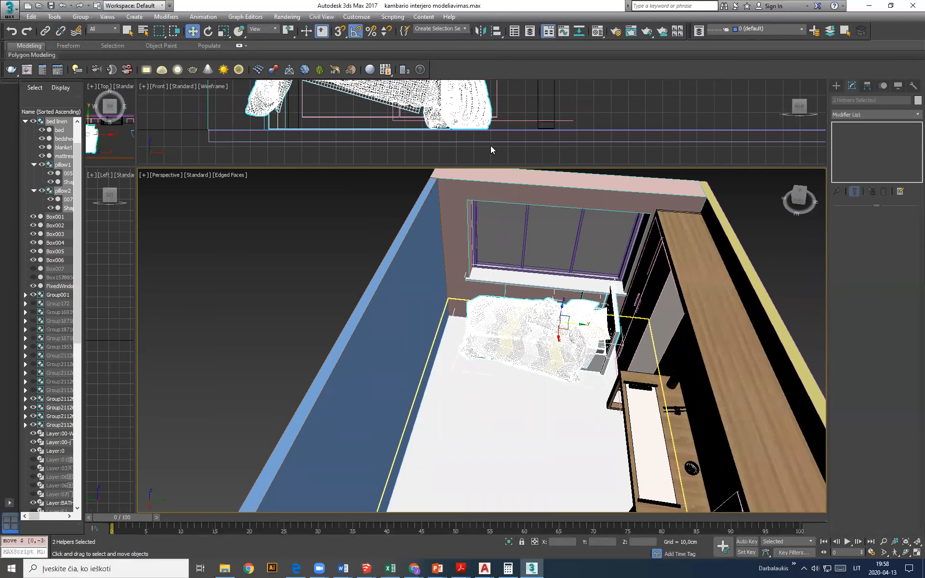
Mirror the bed about the Y axis with No Clone so the headboard faces the blue wall
{"action": "left_click", "coordinate": [480, 32]}
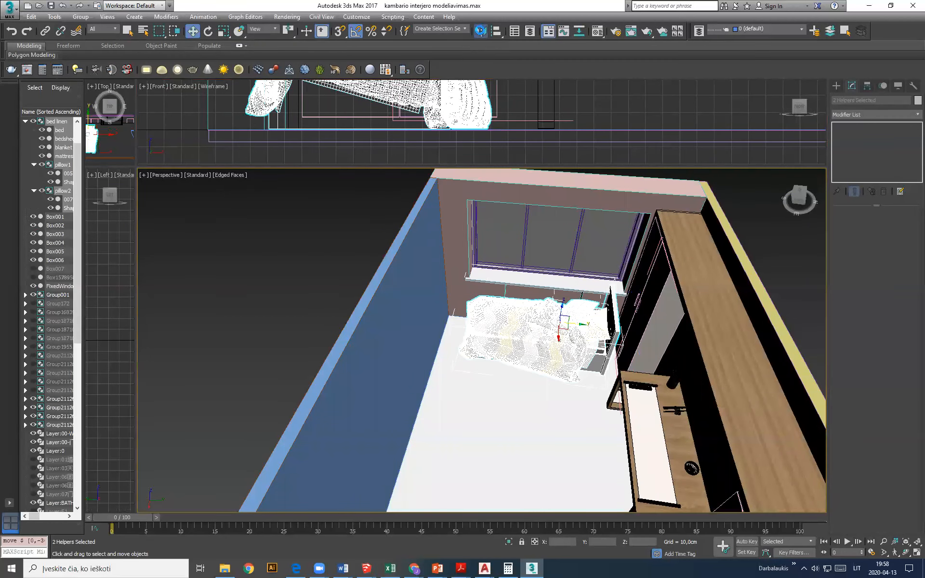
{"action": "left_click_drag", "start_coordinate": [451, 196], "coordinate": [306, 192]}
{"action": "left_click", "coordinate": [298, 241]}
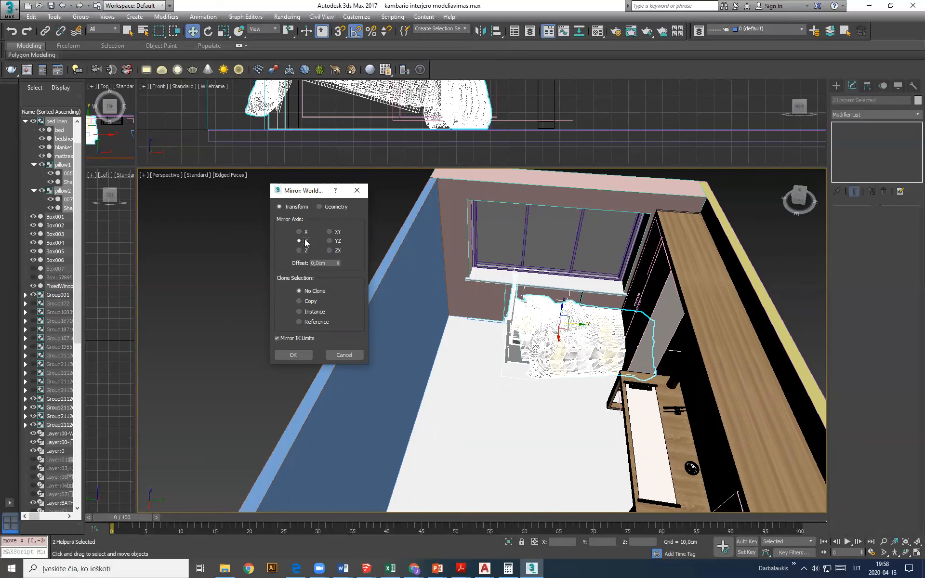
{"action": "left_click", "coordinate": [293, 355]}
Move the mirrored bed along Y to set its headboard against the blue wall, and shift it slightly along X away from the window wall
{"action": "left_click_drag", "start_coordinate": [580, 325], "coordinate": [511, 325]}
{"action": "middle_click_drag", "start_coordinate": [554, 380], "coordinate": [507, 302], "text": "alt"}
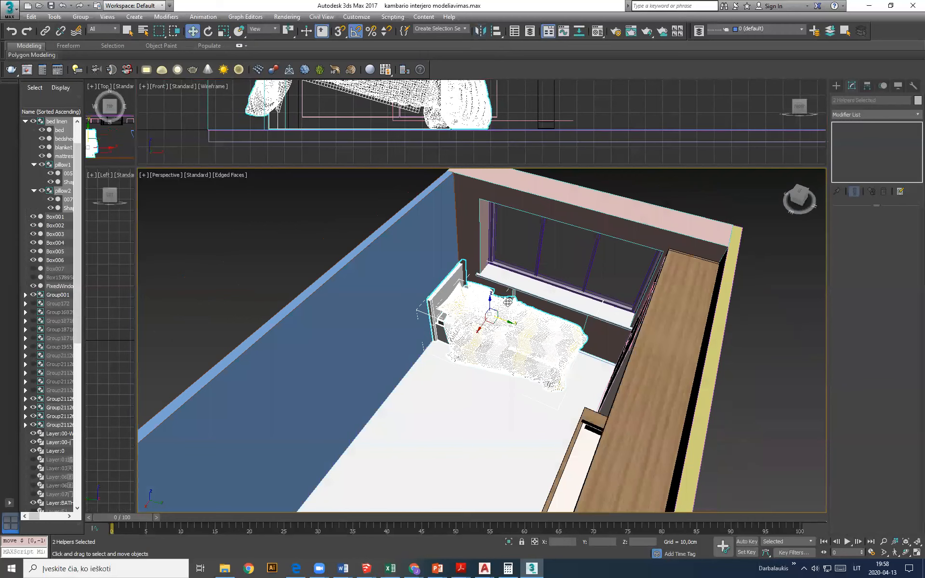
{"action": "left_click_drag", "start_coordinate": [481, 323], "coordinate": [471, 341]}
{"action": "middle_click_drag", "start_coordinate": [451, 400], "coordinate": [467, 382], "text": "alt"}
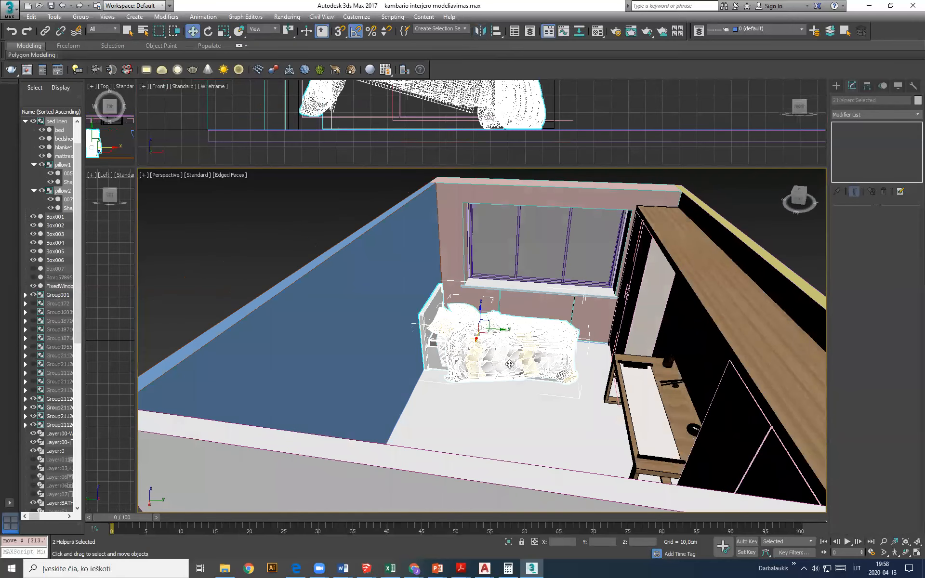
{"action": "scroll", "coordinate": [509, 364], "scroll_direction": "up", "scroll_amount": 3}
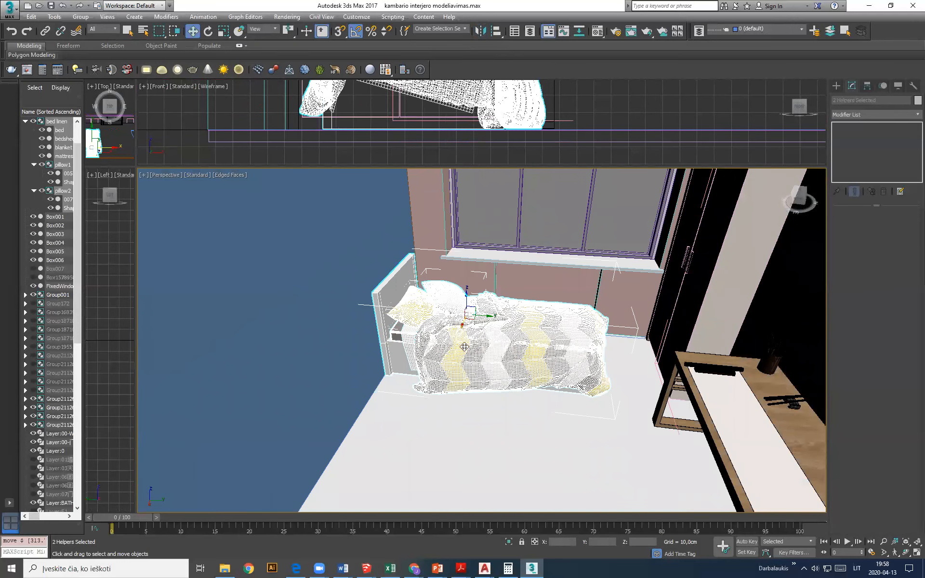
{"action": "scroll", "coordinate": [451, 347], "scroll_direction": "down", "scroll_amount": 4}
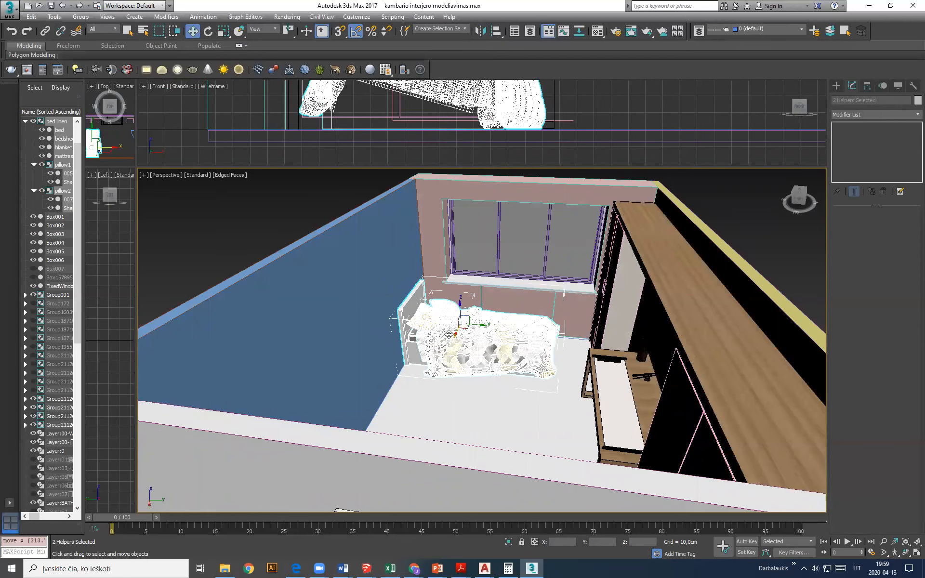
{"action": "middle_click_drag", "start_coordinate": [508, 375], "coordinate": [488, 353], "text": "alt"}
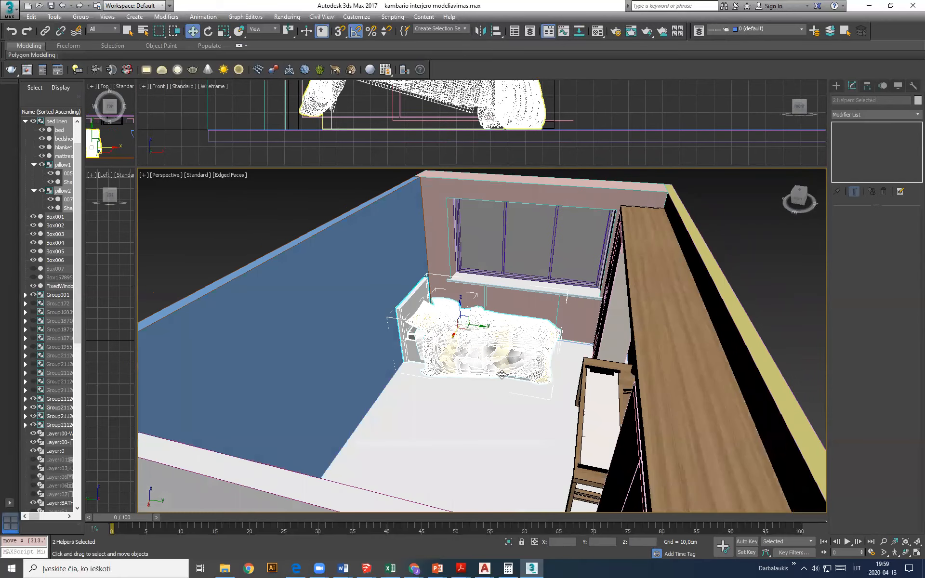
{"action": "scroll", "coordinate": [470, 342], "scroll_direction": "up", "scroll_amount": 2}
{"action": "scroll", "coordinate": [479, 325], "scroll_direction": "down", "scroll_amount": 2}
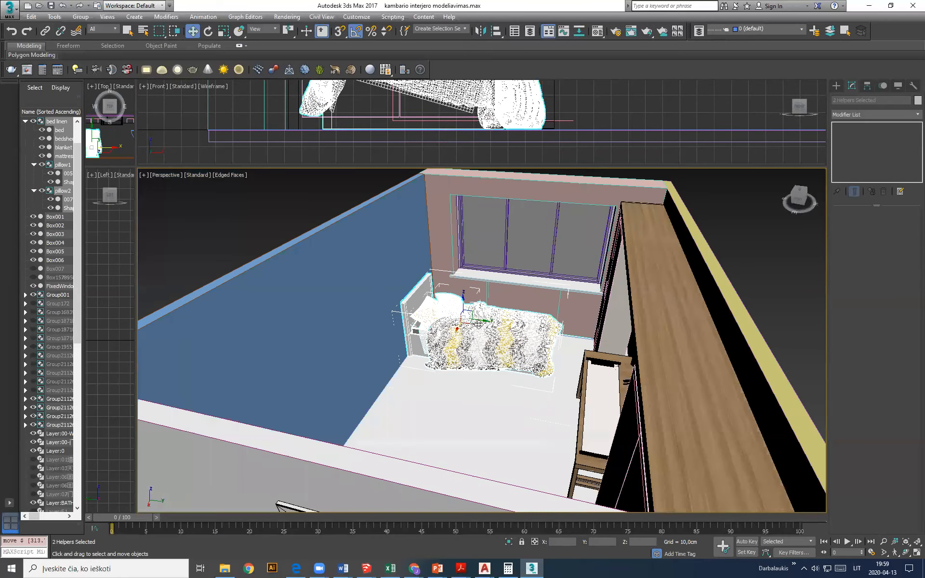
{"action": "middle_click_drag", "start_coordinate": [517, 344], "coordinate": [507, 350], "text": "alt"}
{"action": "scroll", "coordinate": [507, 350], "scroll_direction": "down", "scroll_amount": 2}
{"action": "scroll", "coordinate": [479, 367], "scroll_direction": "down", "scroll_amount": 3}
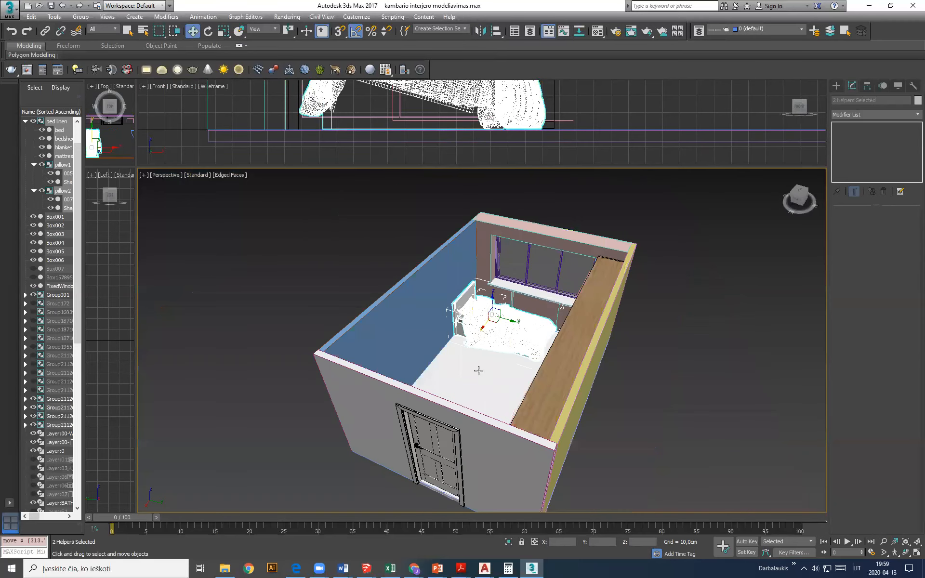
Merge all objects of Barry Dining Group Model.max from the valgomasis stalas folder into the scene
{"action": "left_click", "coordinate": [13, 11]}
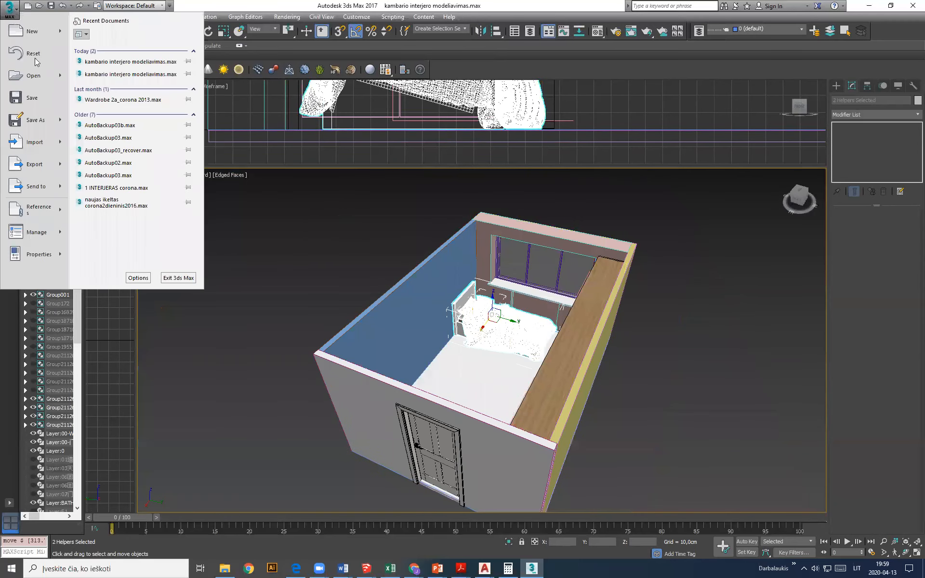
{"action": "mouse_move", "coordinate": [61, 144]}
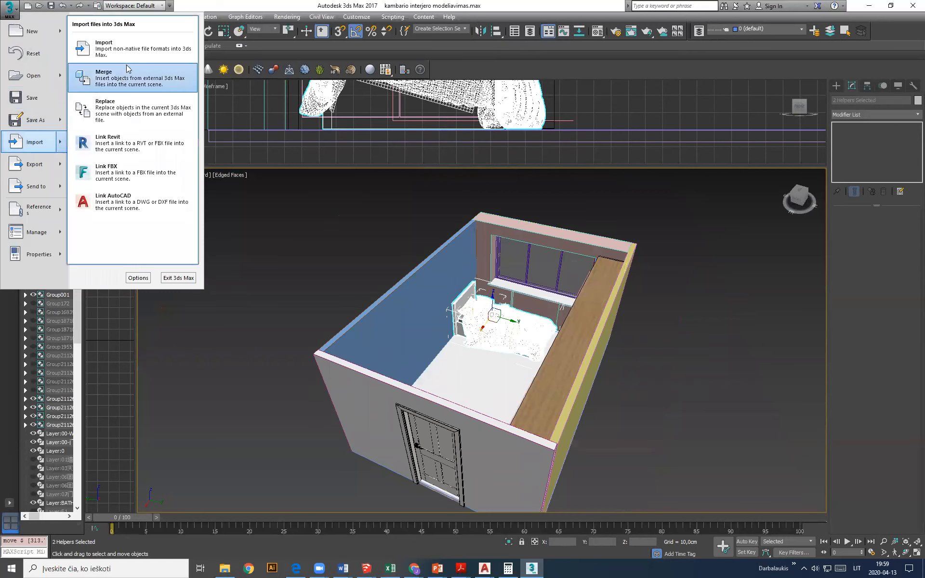
{"action": "left_click", "coordinate": [112, 75]}
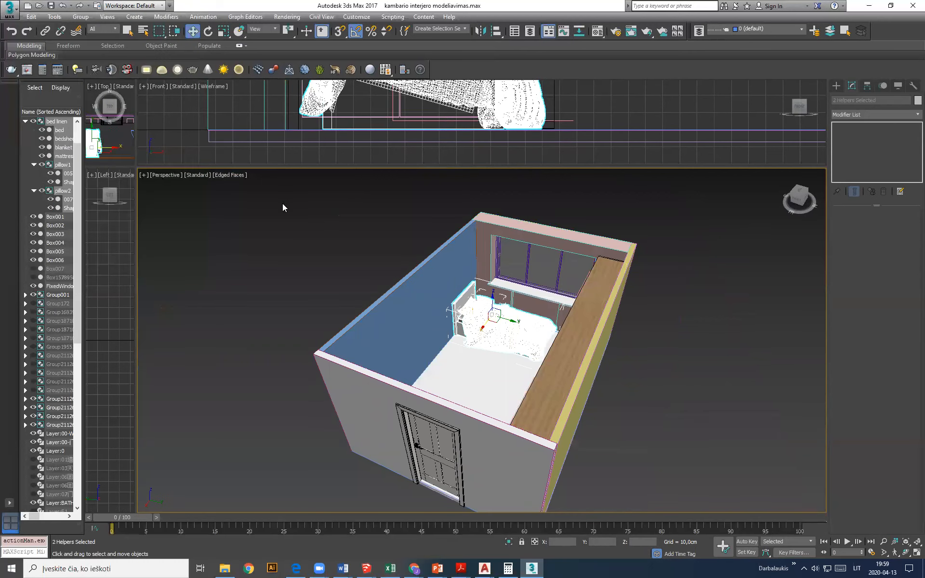
{"action": "left_click", "coordinate": [200, 80]}
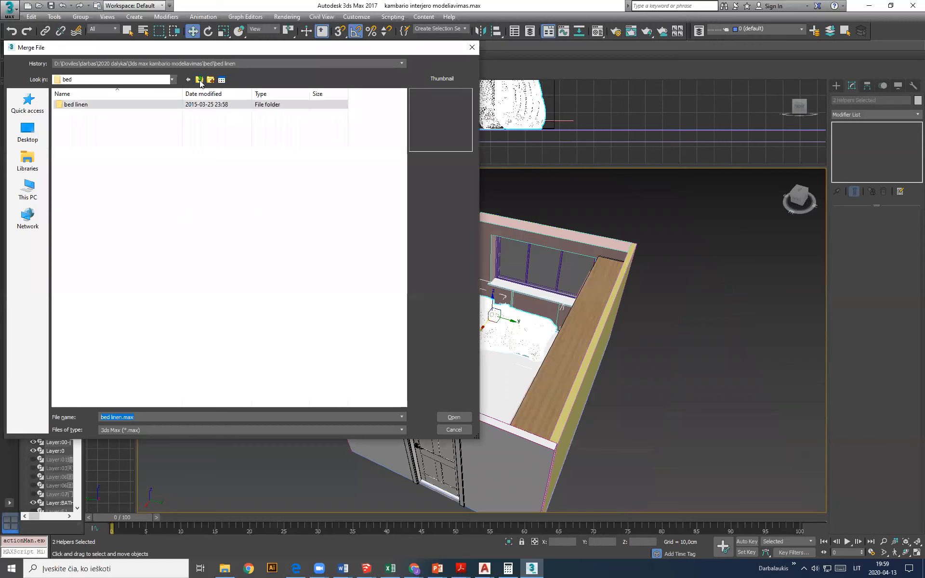
{"action": "left_click", "coordinate": [199, 80]}
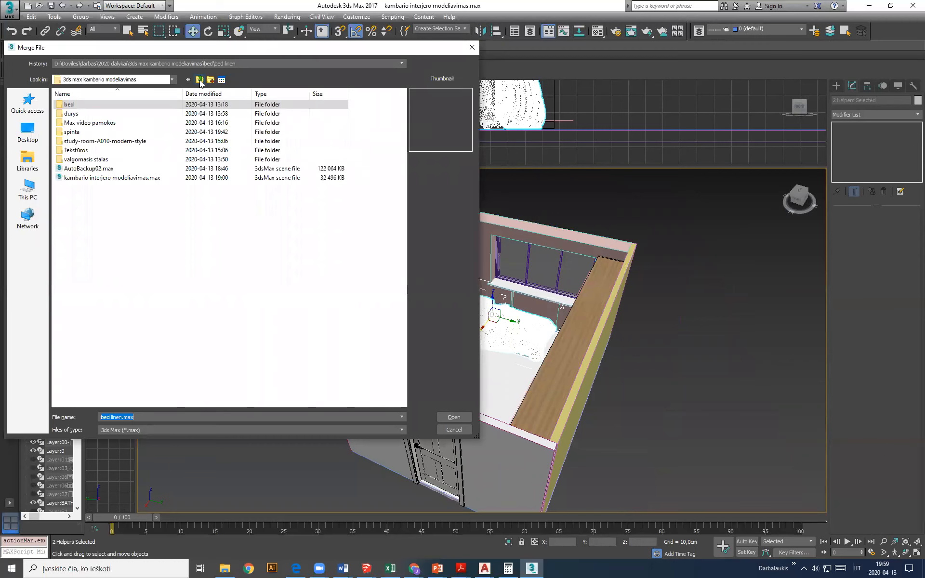
{"action": "double_click", "coordinate": [66, 160]}
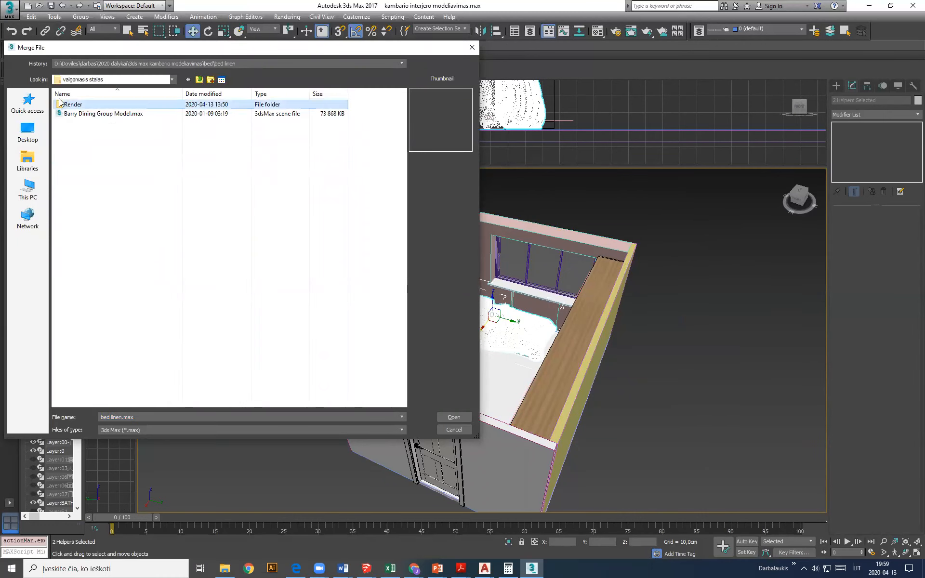
{"action": "left_click", "coordinate": [72, 115]}
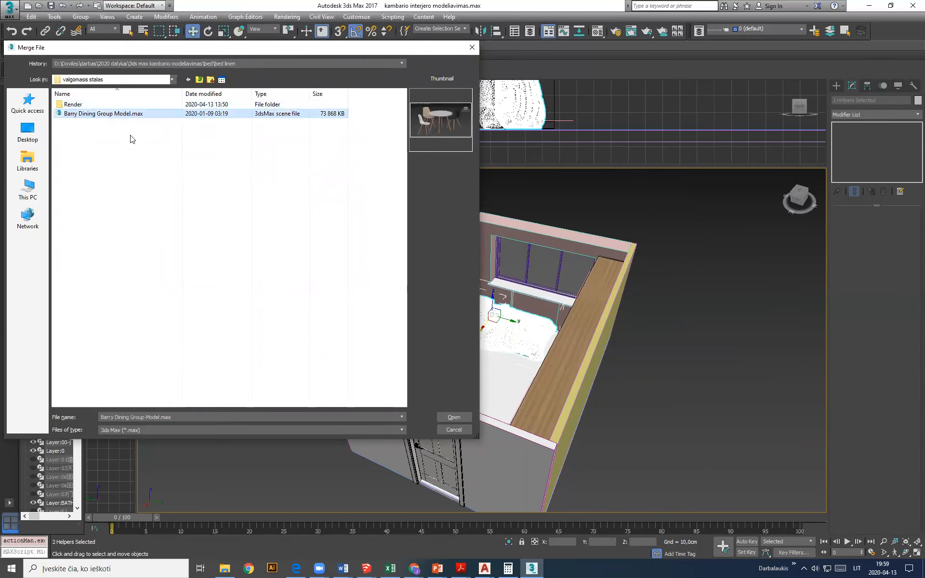
{"action": "left_click", "coordinate": [454, 417]}
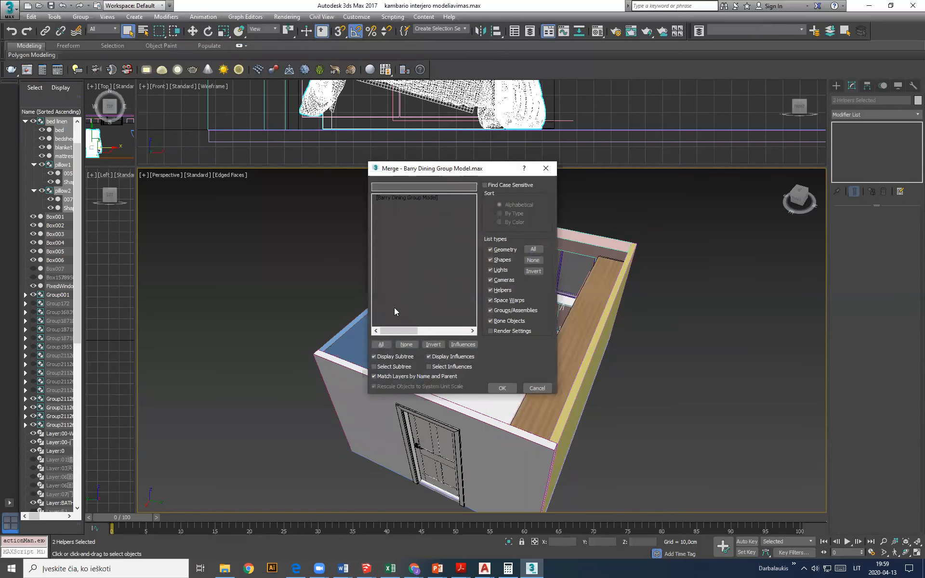
{"action": "left_click", "coordinate": [380, 344]}
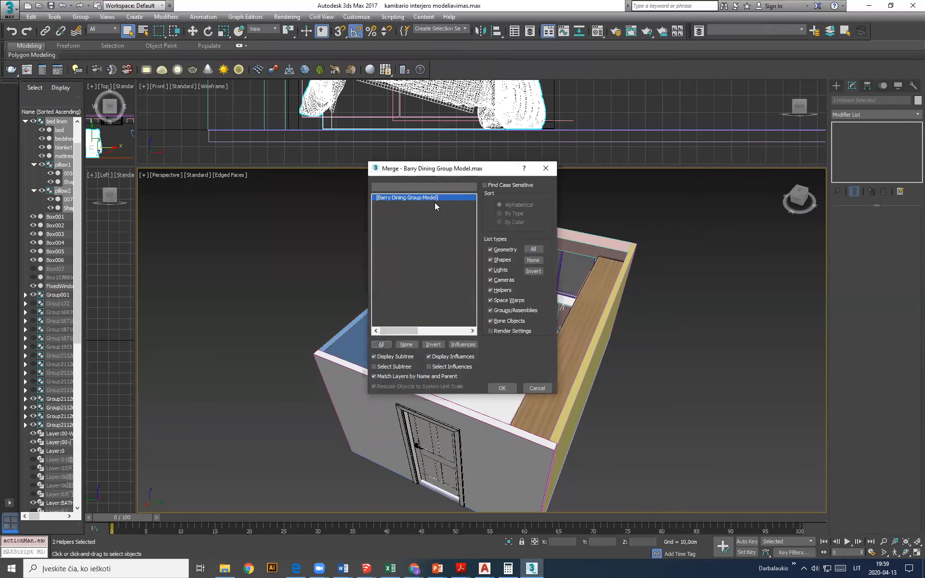
{"action": "left_click", "coordinate": [502, 388]}
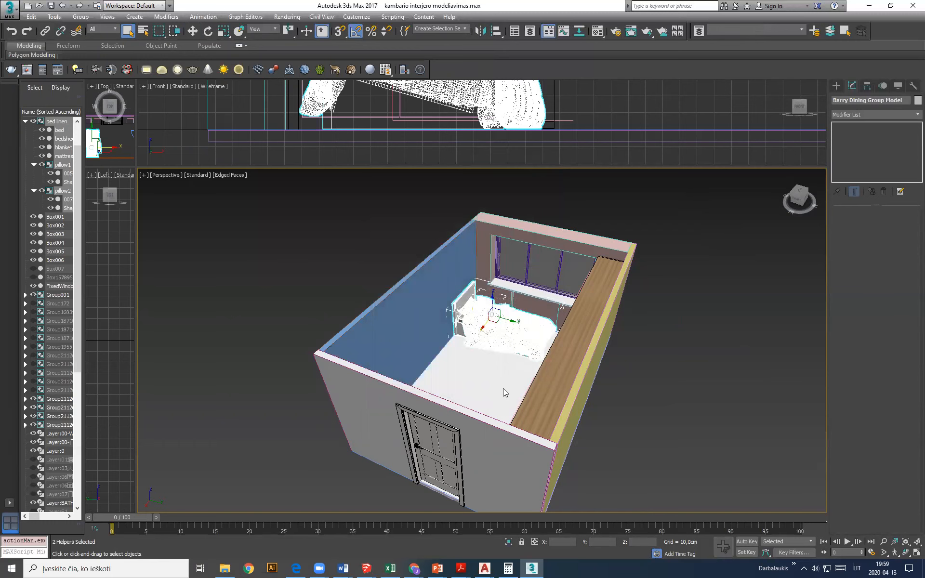
Select the merged table and chairs group outside the room and delete it
{"action": "left_click", "coordinate": [347, 276]}
{"action": "middle_click_drag", "start_coordinate": [364, 376], "coordinate": [447, 384], "text": "alt"}
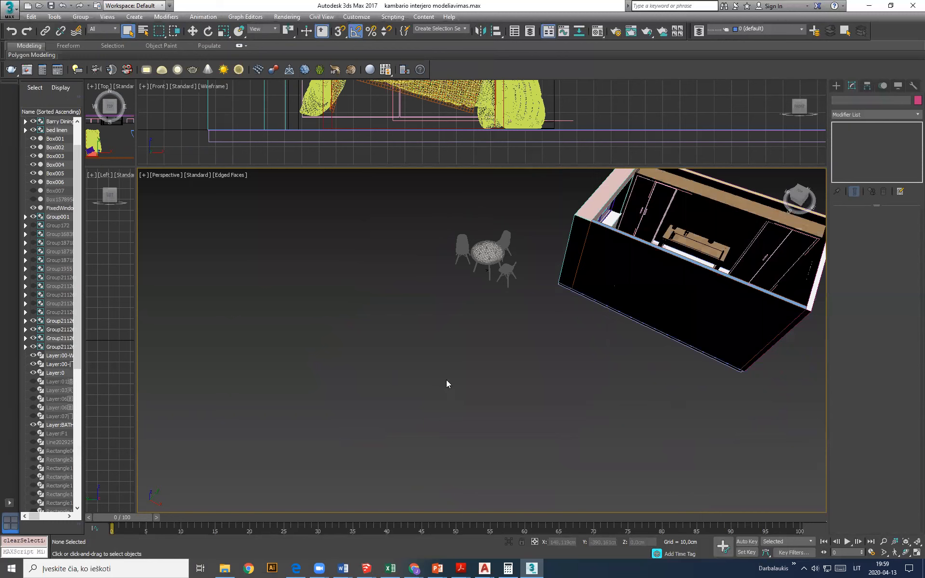
{"action": "left_click", "coordinate": [477, 267]}
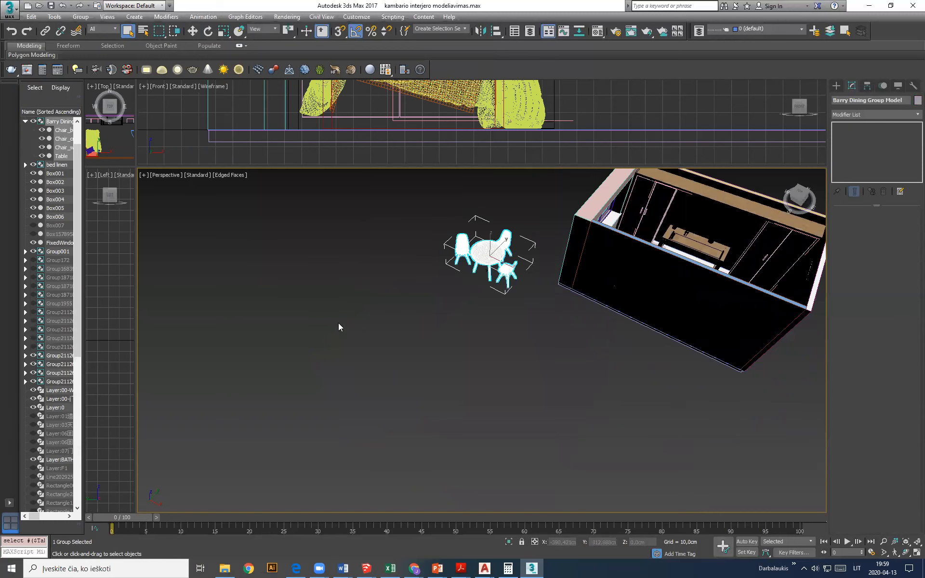
{"action": "left_click_drag", "start_coordinate": [536, 316], "coordinate": [543, 323]}
{"action": "key", "text": "Delete"}
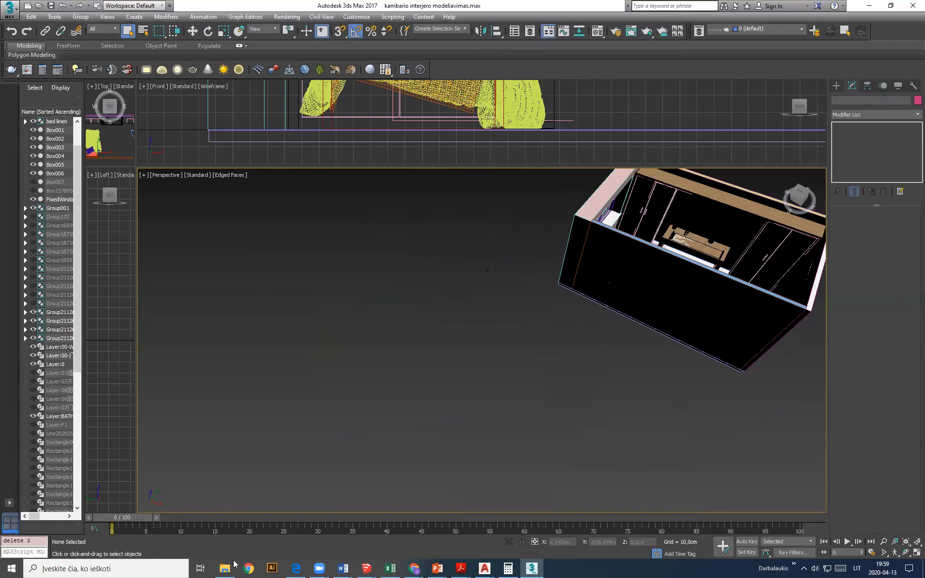
Switch to File Explorer, open the valgomasis stalas folder and merge Barry Dining Group Model.max into the 3ds Max Perspective view
{"action": "left_click", "coordinate": [226, 568]}
{"action": "left_click_drag", "start_coordinate": [152, 102], "coordinate": [429, 89]}
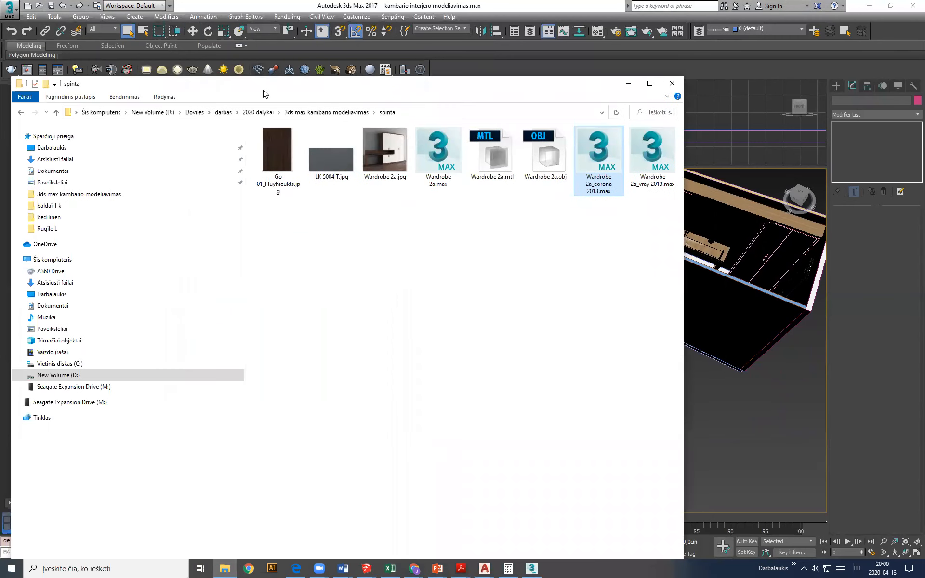
{"action": "left_click_drag", "start_coordinate": [264, 90], "coordinate": [255, 90]}
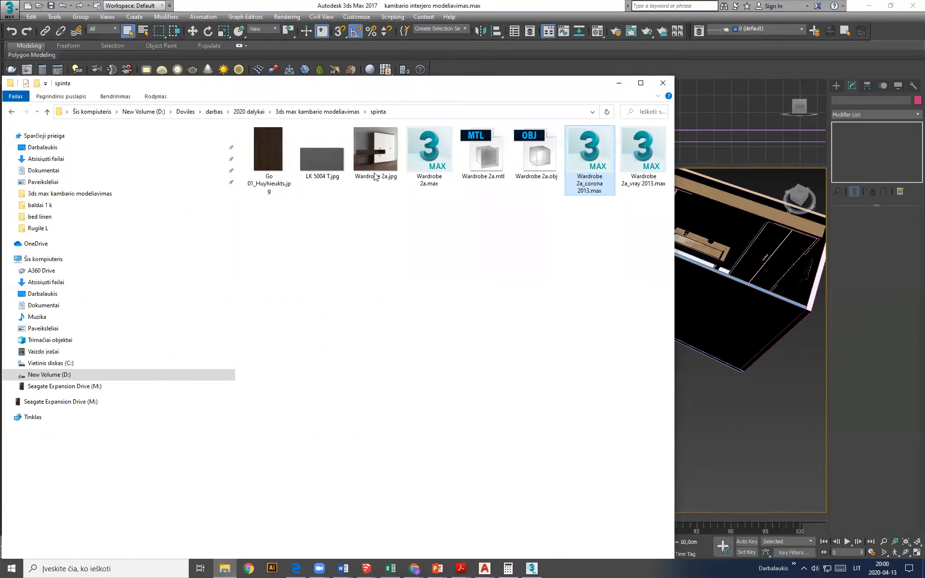
{"action": "left_click", "coordinate": [318, 113]}
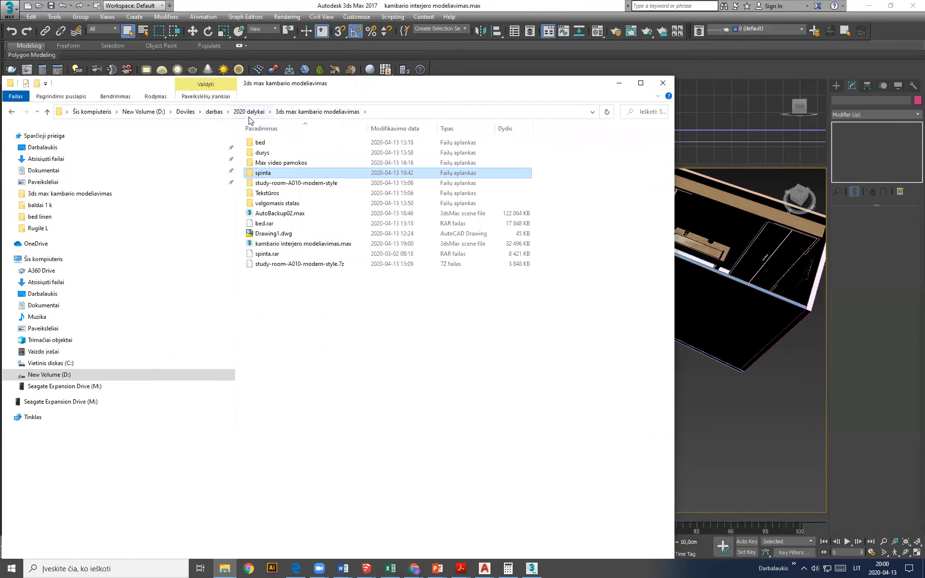
{"action": "double_click", "coordinate": [262, 205]}
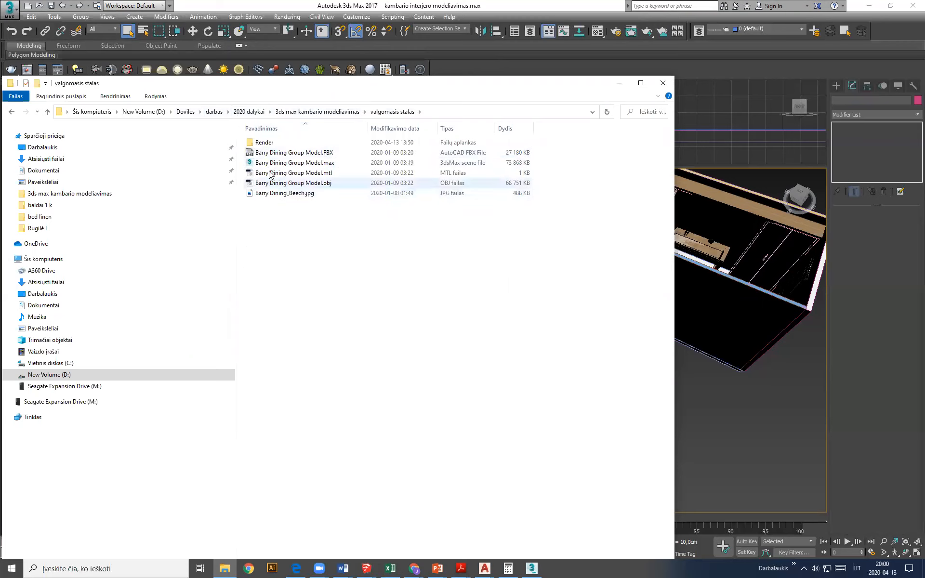
{"action": "left_click_drag", "start_coordinate": [348, 88], "coordinate": [118, 90]}
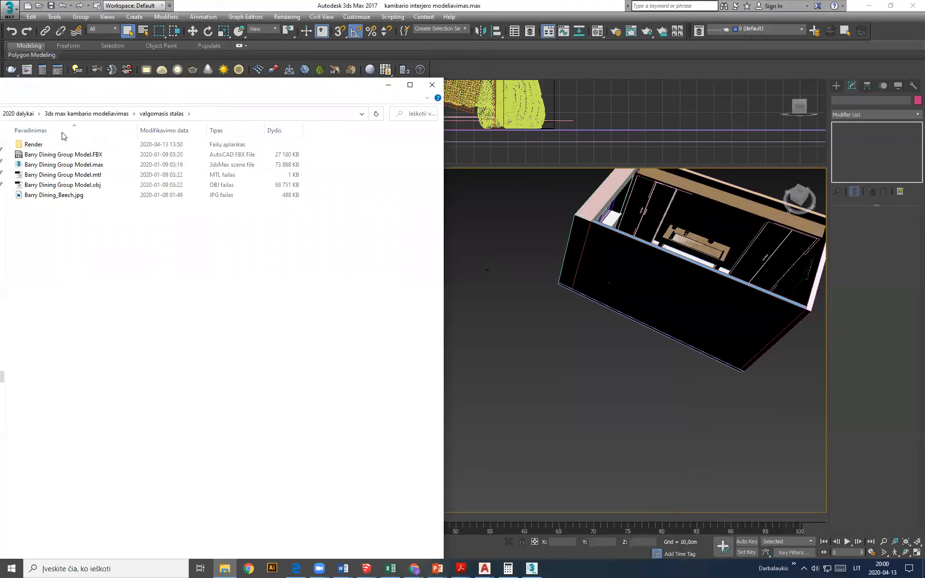
{"action": "left_click_drag", "start_coordinate": [62, 164], "coordinate": [554, 377]}
{"action": "left_click", "coordinate": [578, 395]}
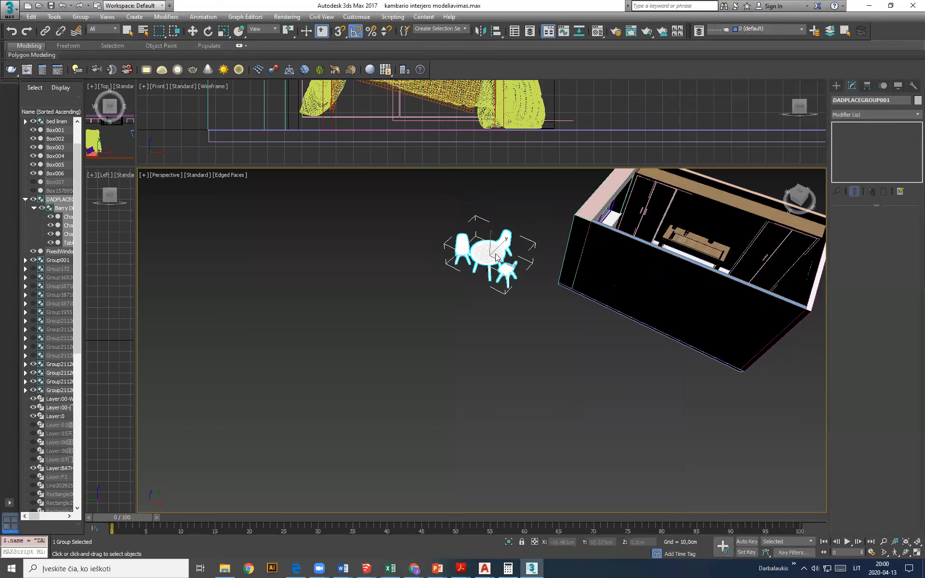
Move the merged dining group from outside the walls onto the floor inside the room
{"action": "scroll", "coordinate": [485, 278], "scroll_direction": "down", "scroll_amount": 3}
{"action": "scroll", "coordinate": [487, 283], "scroll_direction": "up", "scroll_amount": 3}
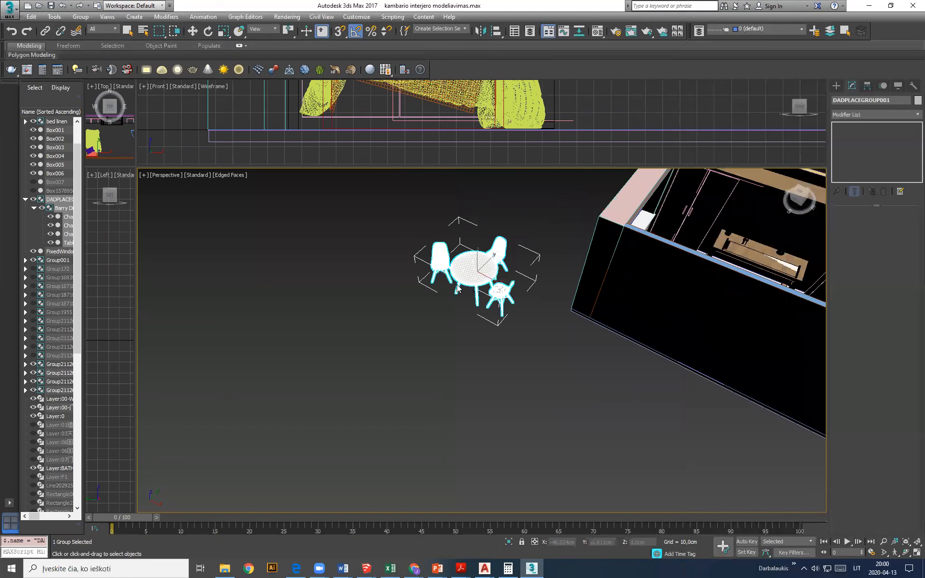
{"action": "scroll", "coordinate": [494, 289], "scroll_direction": "down", "scroll_amount": 1}
{"action": "scroll", "coordinate": [481, 279], "scroll_direction": "up", "scroll_amount": 1}
{"action": "middle_click_drag", "start_coordinate": [455, 302], "coordinate": [332, 325]}
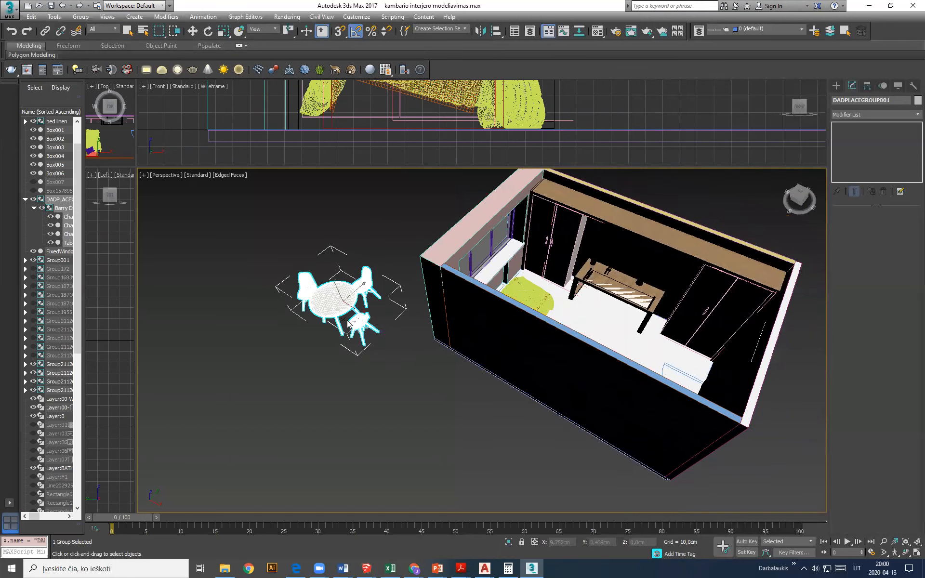
{"action": "left_click", "coordinate": [194, 32]}
{"action": "left_click_drag", "start_coordinate": [364, 314], "coordinate": [565, 429]}
{"action": "middle_click_drag", "start_coordinate": [697, 430], "coordinate": [581, 402], "text": "alt"}
{"action": "left_click_drag", "start_coordinate": [582, 402], "coordinate": [619, 416]}
Shift the dining group along the X axis away from the bed, to about X = 544 cm
{"action": "scroll", "coordinate": [675, 440], "scroll_direction": "up", "scroll_amount": 3}
{"action": "scroll", "coordinate": [674, 441], "scroll_direction": "up", "scroll_amount": 2}
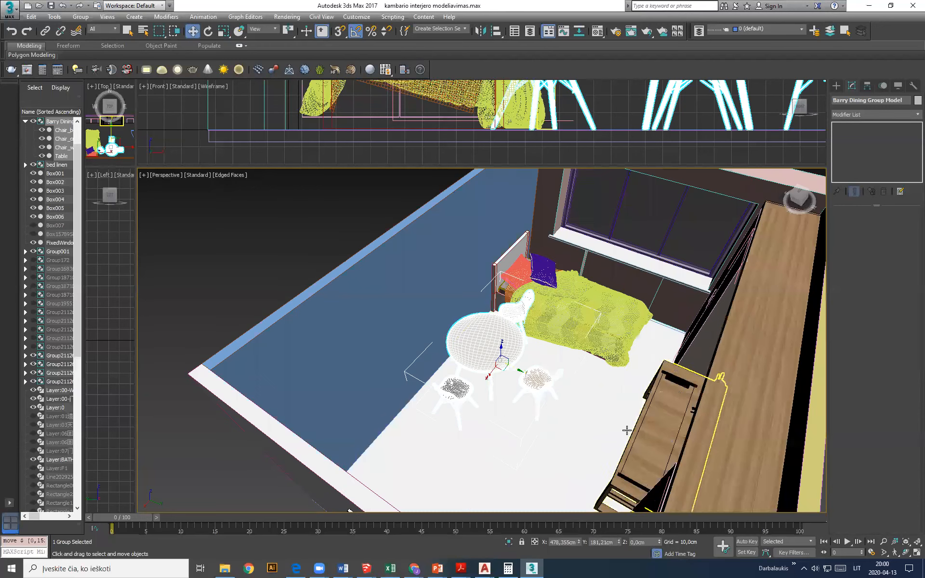
{"action": "left_click_drag", "start_coordinate": [483, 375], "coordinate": [462, 412]}
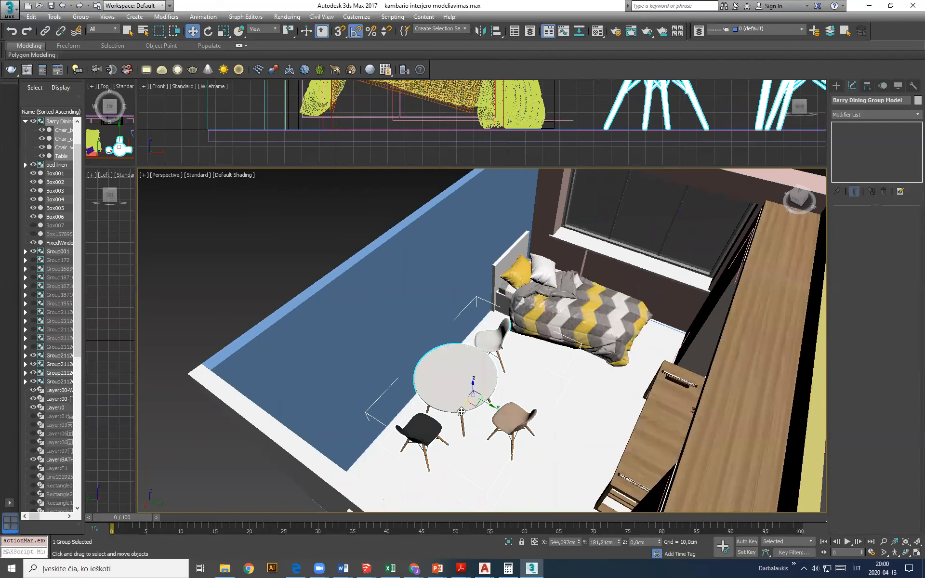
Toggle the edged faces and wireframe displays of the Perspective view around the table, finishing in Default Shading
{"action": "key", "text": "F4"}
{"action": "scroll", "coordinate": [478, 399], "scroll_direction": "up", "scroll_amount": 4}
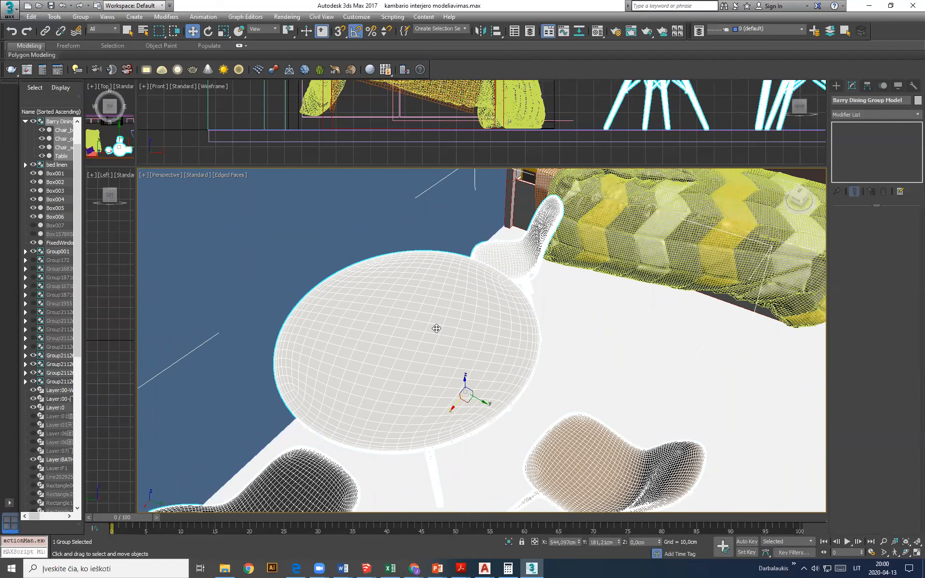
{"action": "key", "text": "F4"}
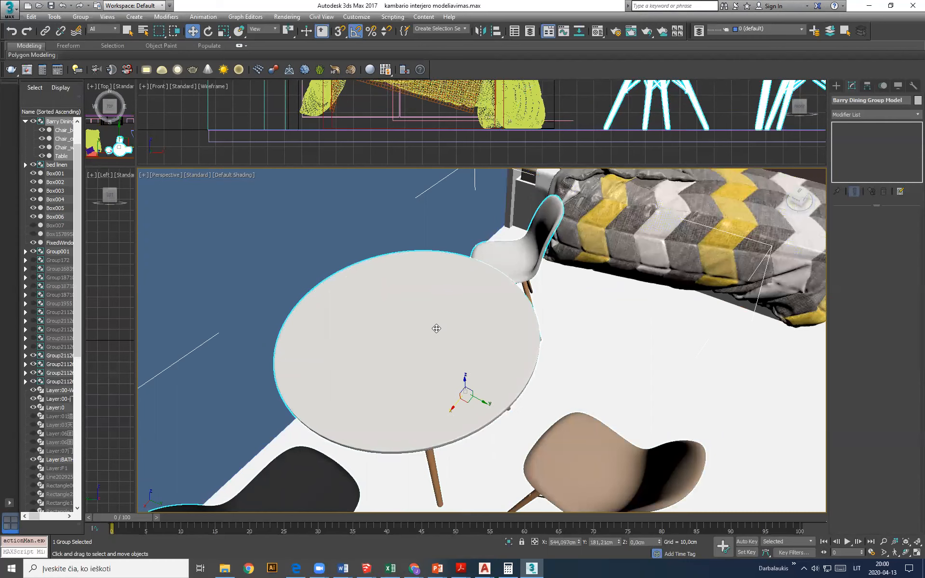
{"action": "key", "text": "F3"}
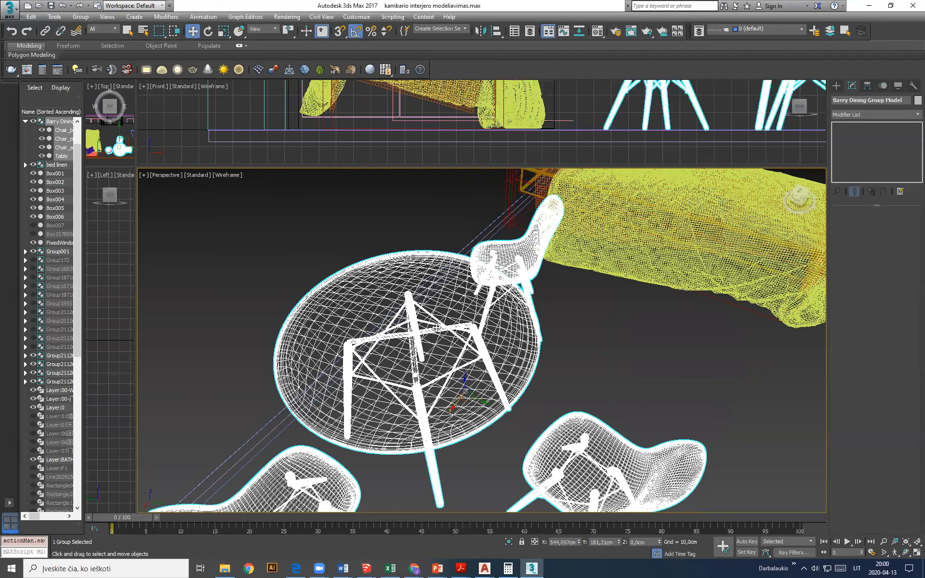
{"action": "key", "text": "F3"}
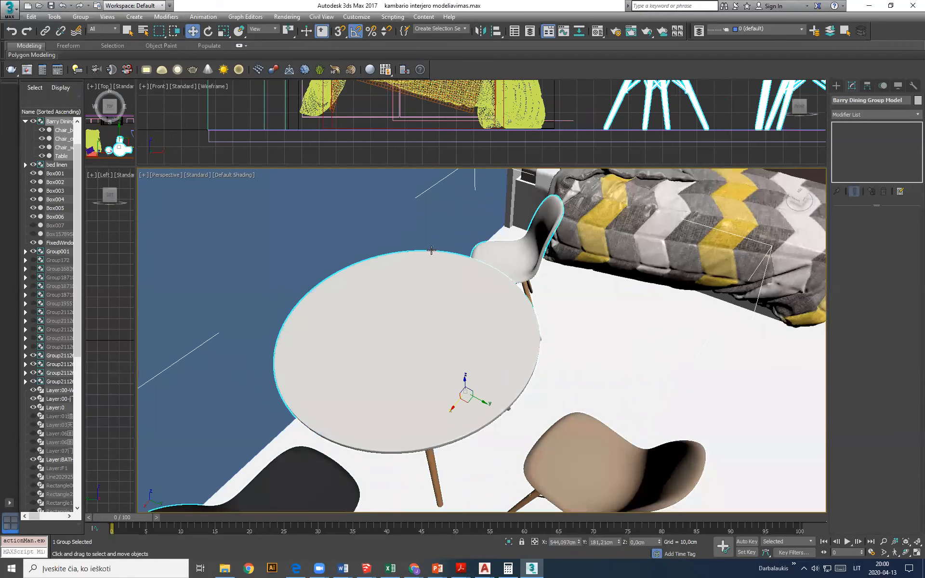
Move the dining group closer to the door wall, to about X = 590 cm and Y = 183 cm
{"action": "scroll", "coordinate": [423, 262], "scroll_direction": "down", "scroll_amount": 3}
{"action": "scroll", "coordinate": [411, 301], "scroll_direction": "down", "scroll_amount": 2}
{"action": "left_click_drag", "start_coordinate": [426, 345], "coordinate": [424, 373]}
{"action": "middle_click_drag", "start_coordinate": [424, 376], "coordinate": [390, 407], "text": "alt"}
{"action": "scroll", "coordinate": [400, 318], "scroll_direction": "down", "scroll_amount": 5}
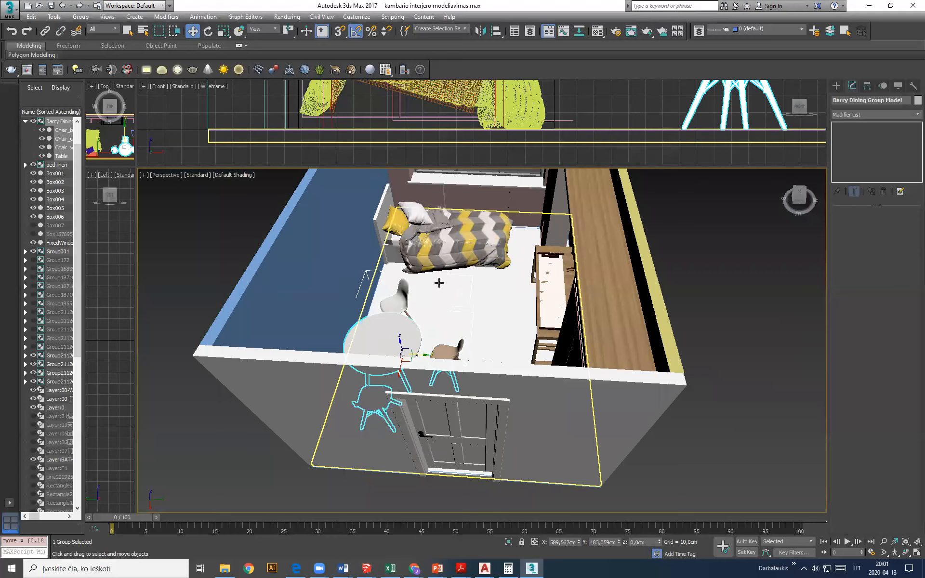
{"action": "scroll", "coordinate": [438, 282], "scroll_direction": "down", "scroll_amount": 5}
{"action": "scroll", "coordinate": [438, 339], "scroll_direction": "up", "scroll_amount": 6}
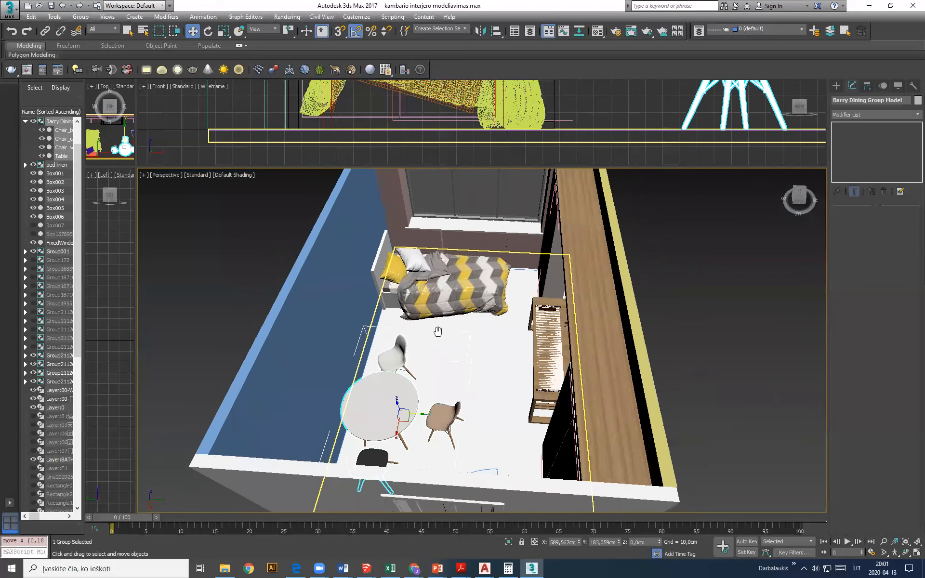
{"action": "middle_click_drag", "start_coordinate": [426, 424], "coordinate": [380, 304], "text": "alt"}
{"action": "scroll", "coordinate": [367, 279], "scroll_direction": "up", "scroll_amount": 3}
{"action": "scroll", "coordinate": [480, 305], "scroll_direction": "down", "scroll_amount": 2}
{"action": "scroll", "coordinate": [543, 326], "scroll_direction": "down", "scroll_amount": 2}
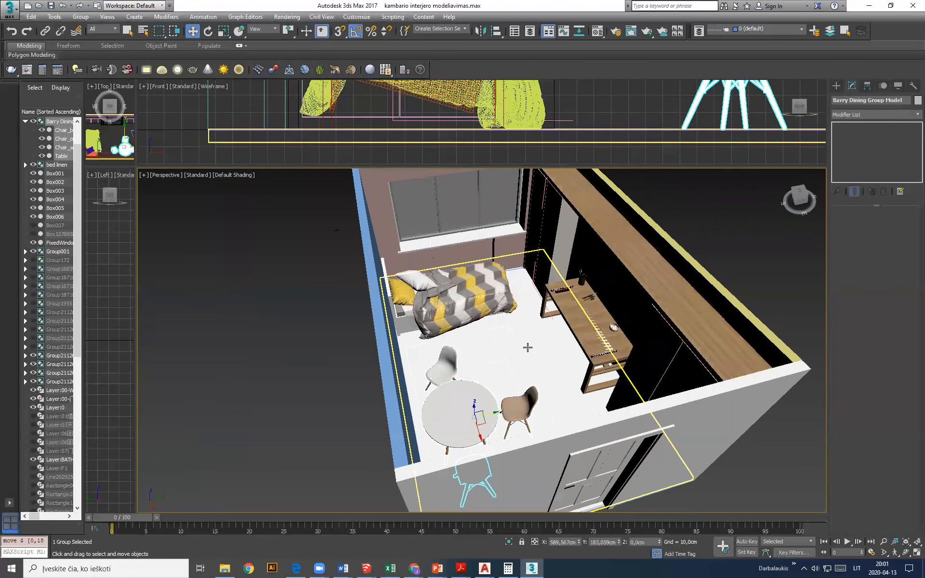